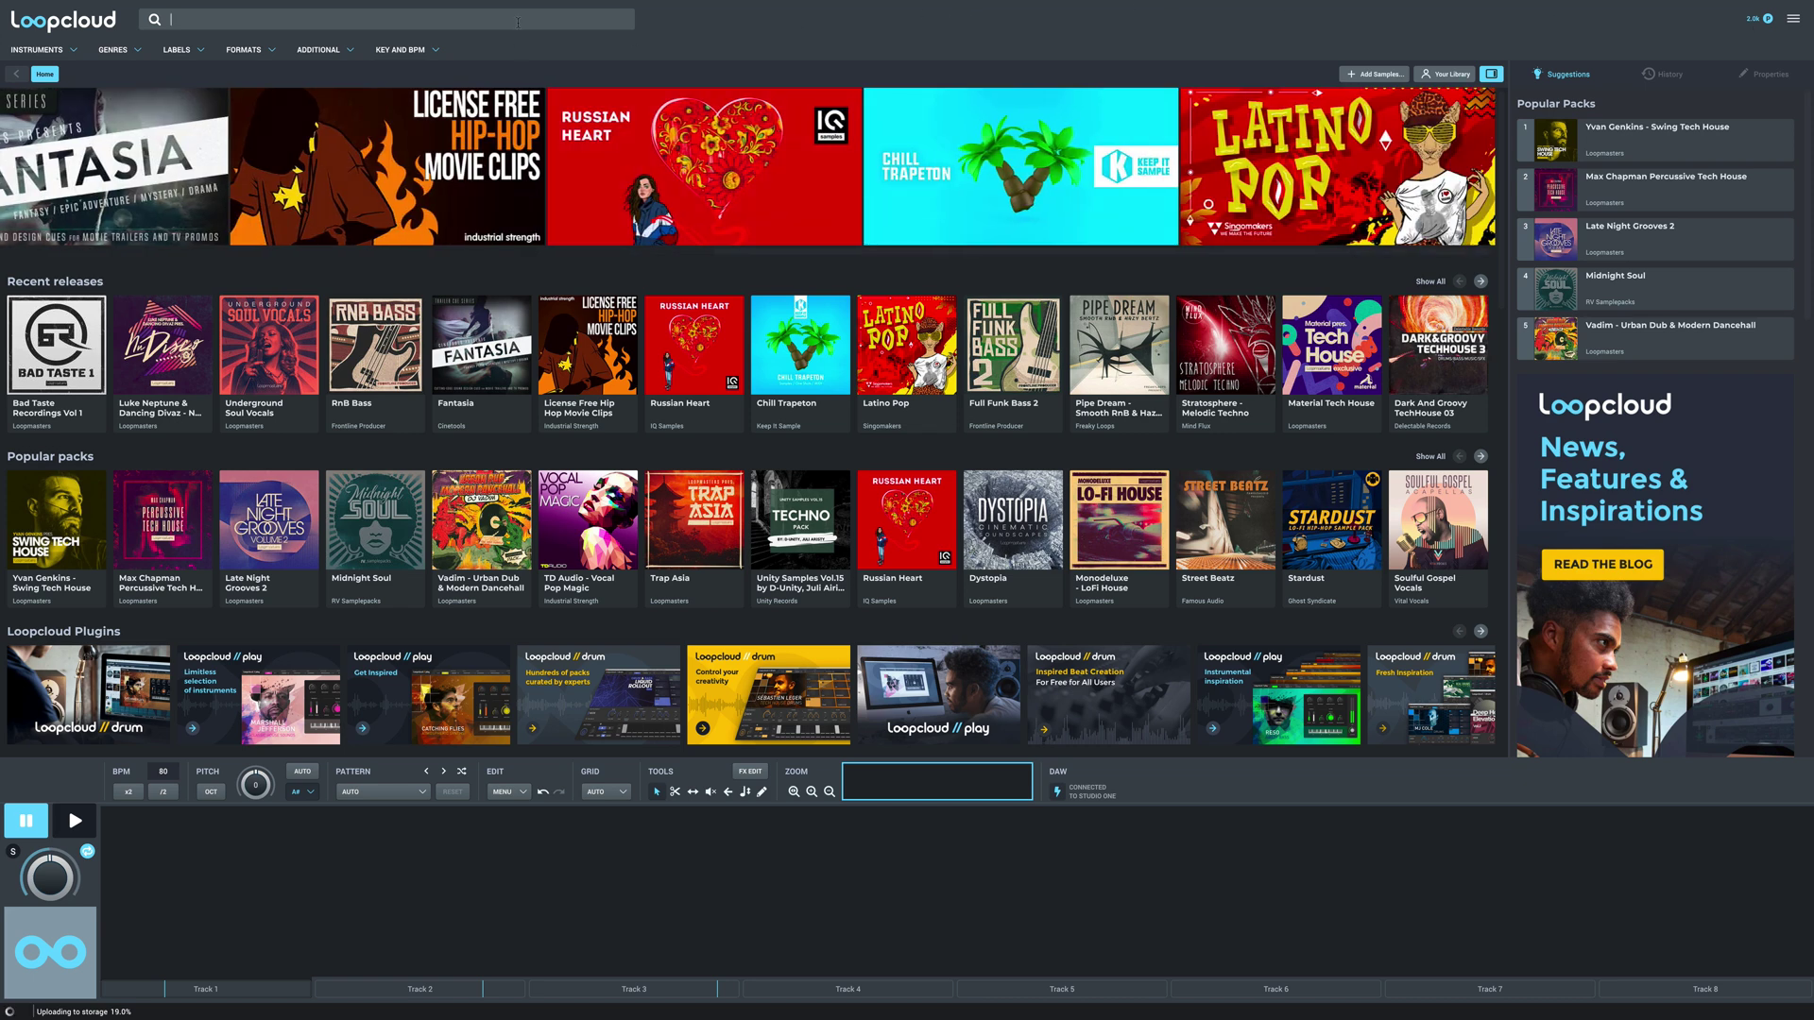
- Search the plugin for pad sounds, return home, then launch the full Loopcloud browser
{"action": "type", "text": "ad"}
{"action": "key", "text": "Return"}
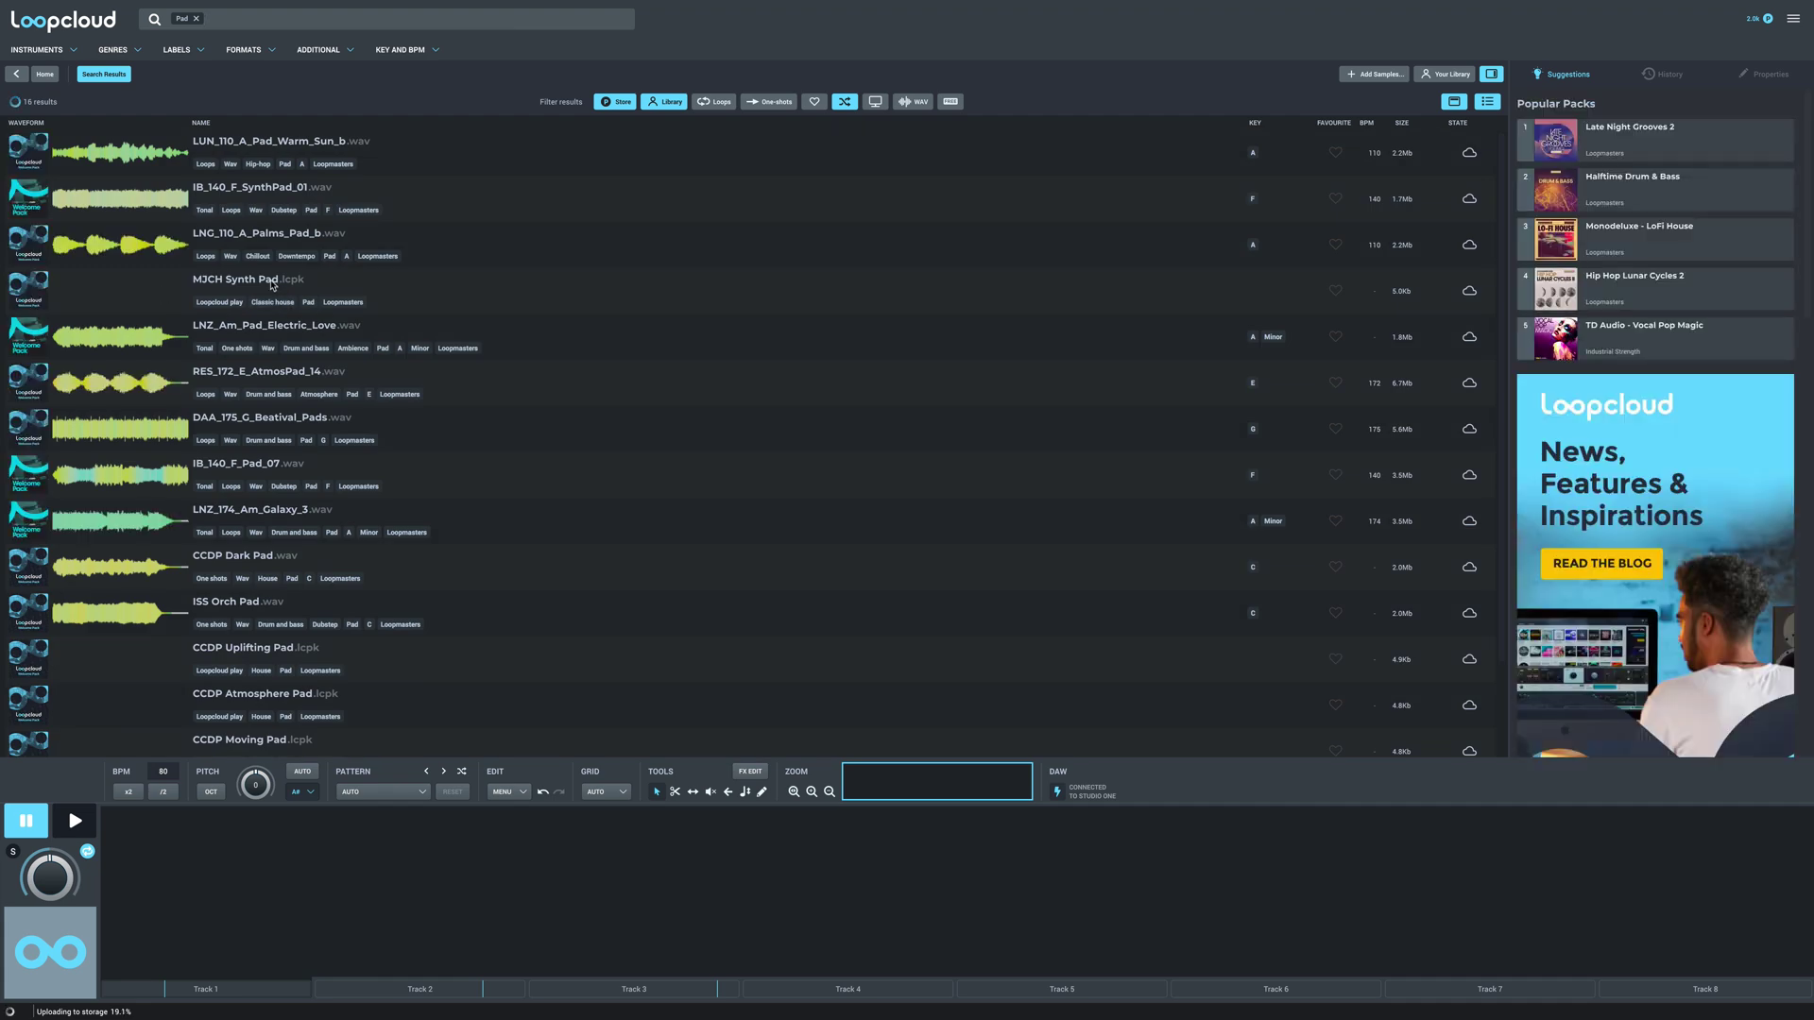
{"action": "scroll", "coordinate": [161, 381], "scroll_direction": "down", "scroll_amount": 2}
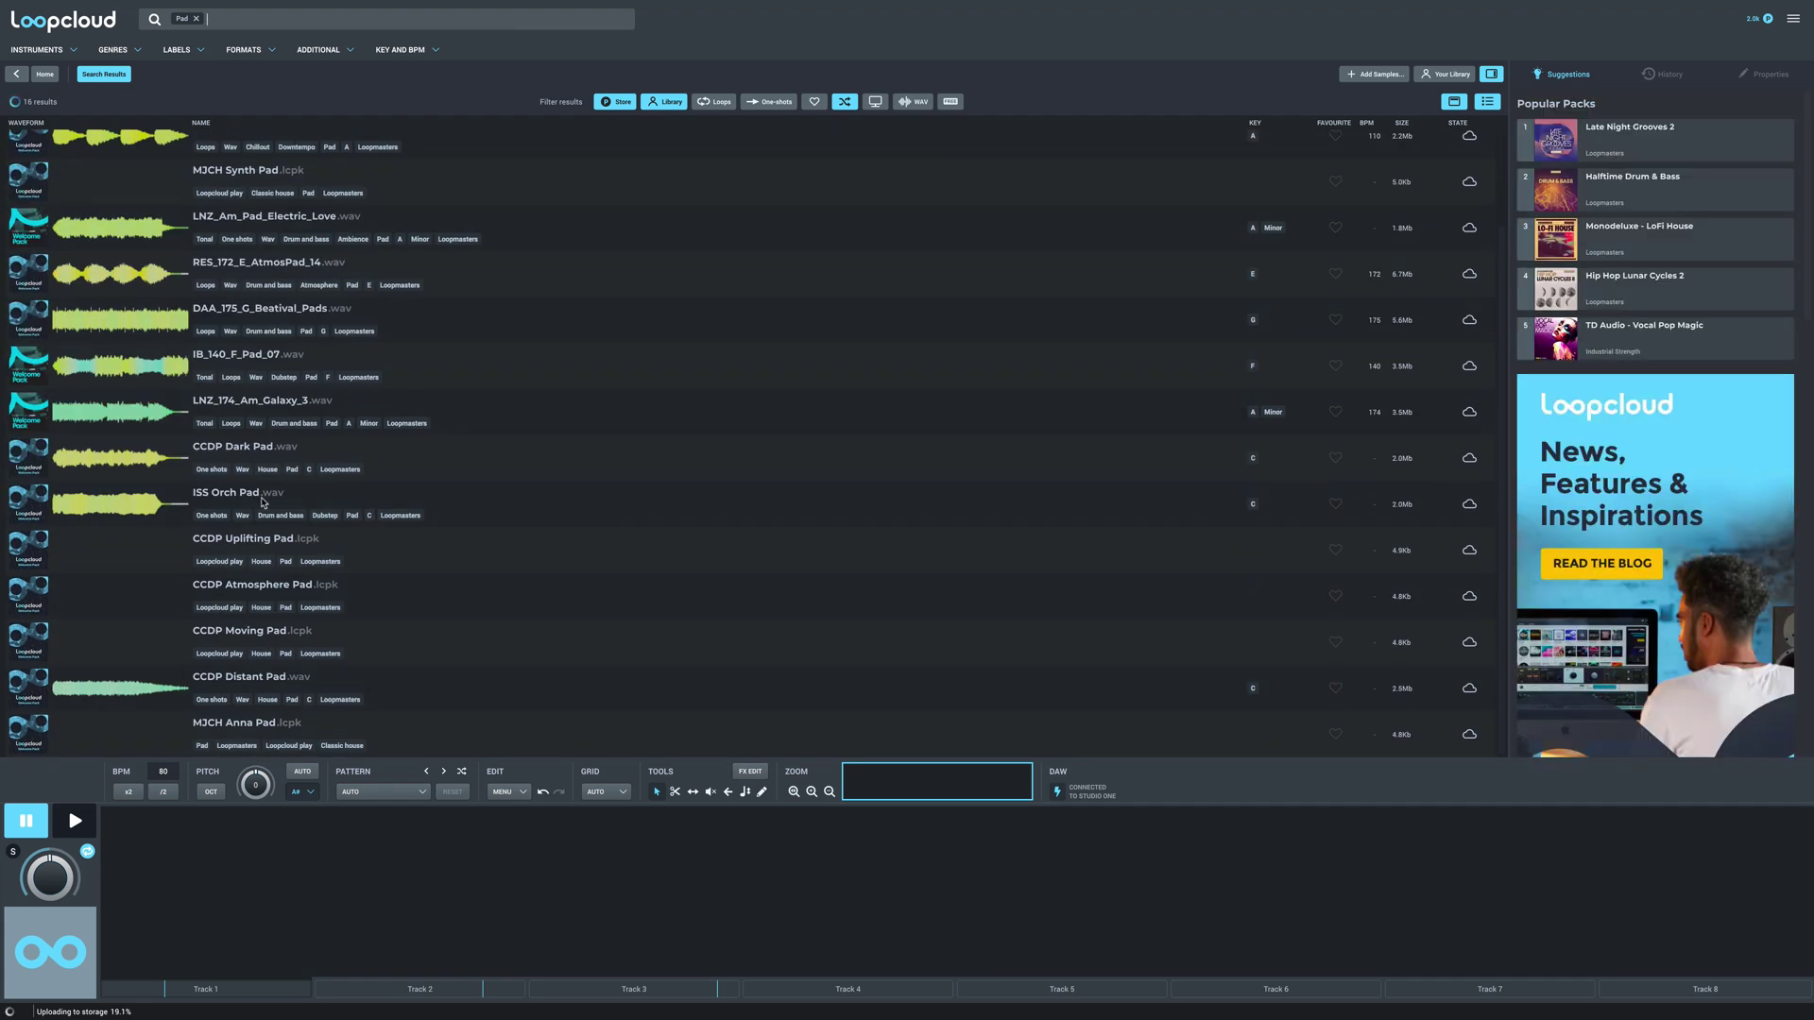
{"action": "left_click", "coordinate": [43, 75]}
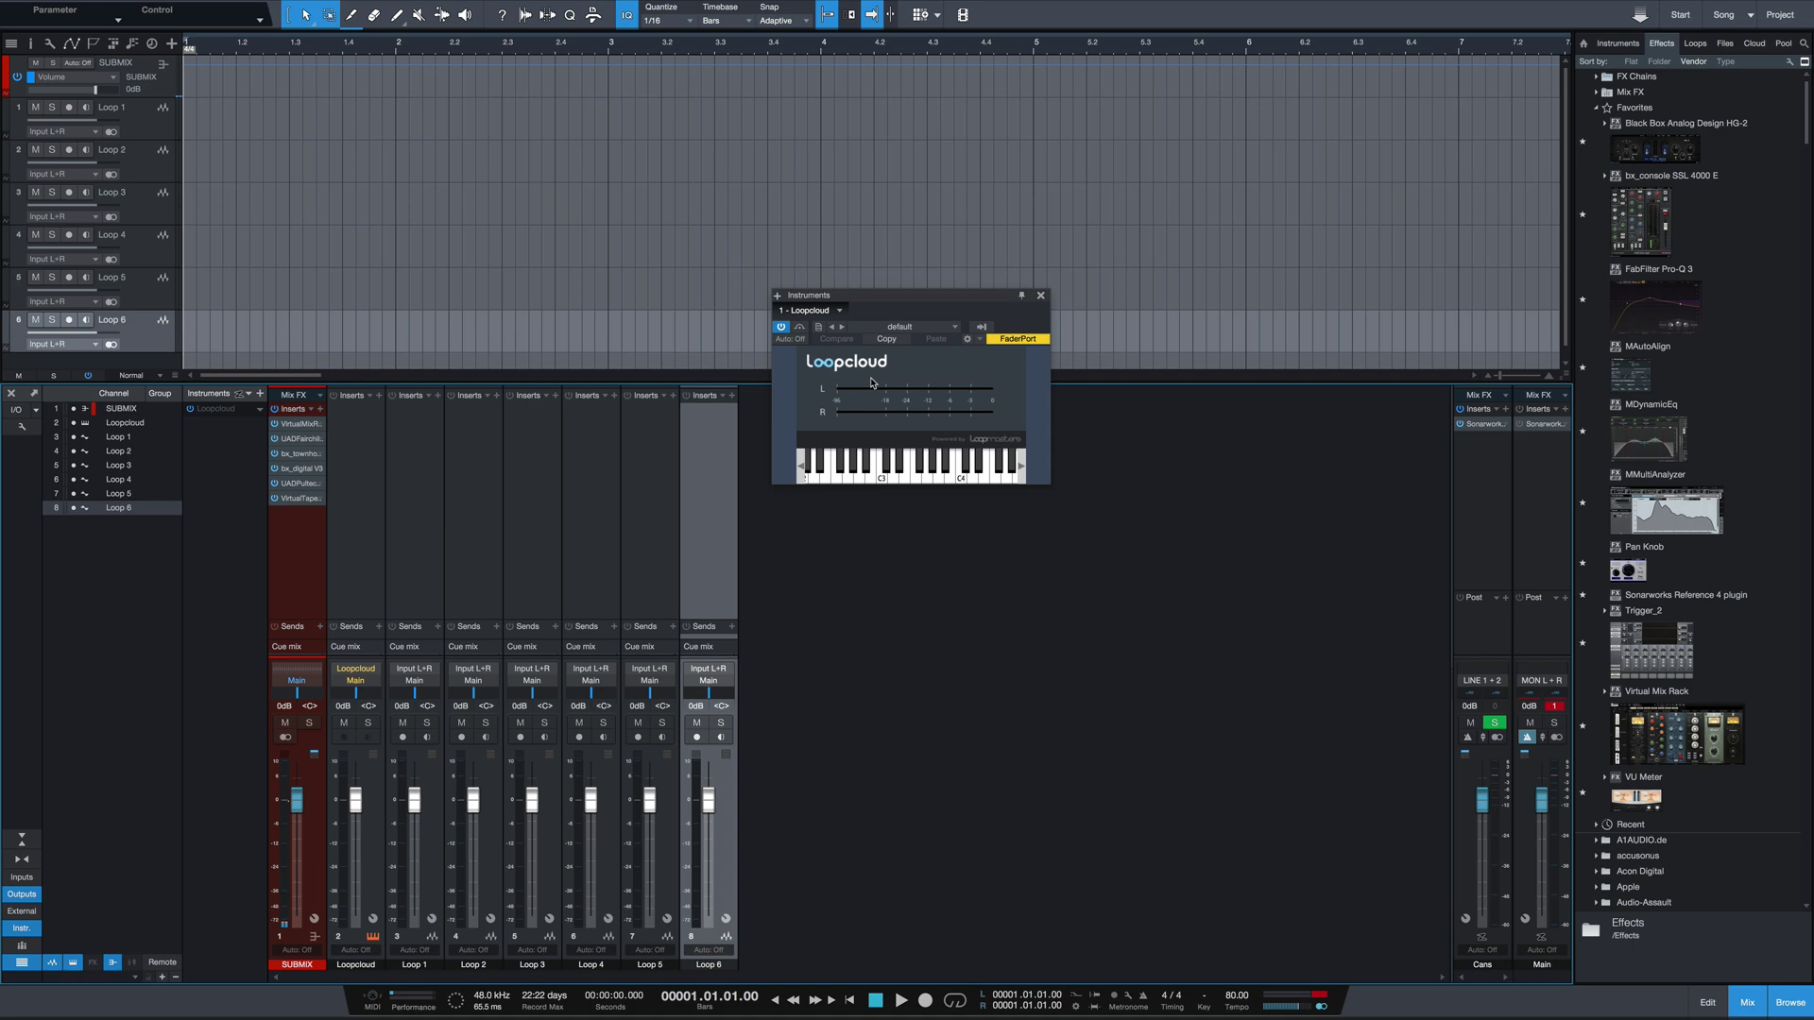
{"action": "left_click", "coordinate": [871, 382]}
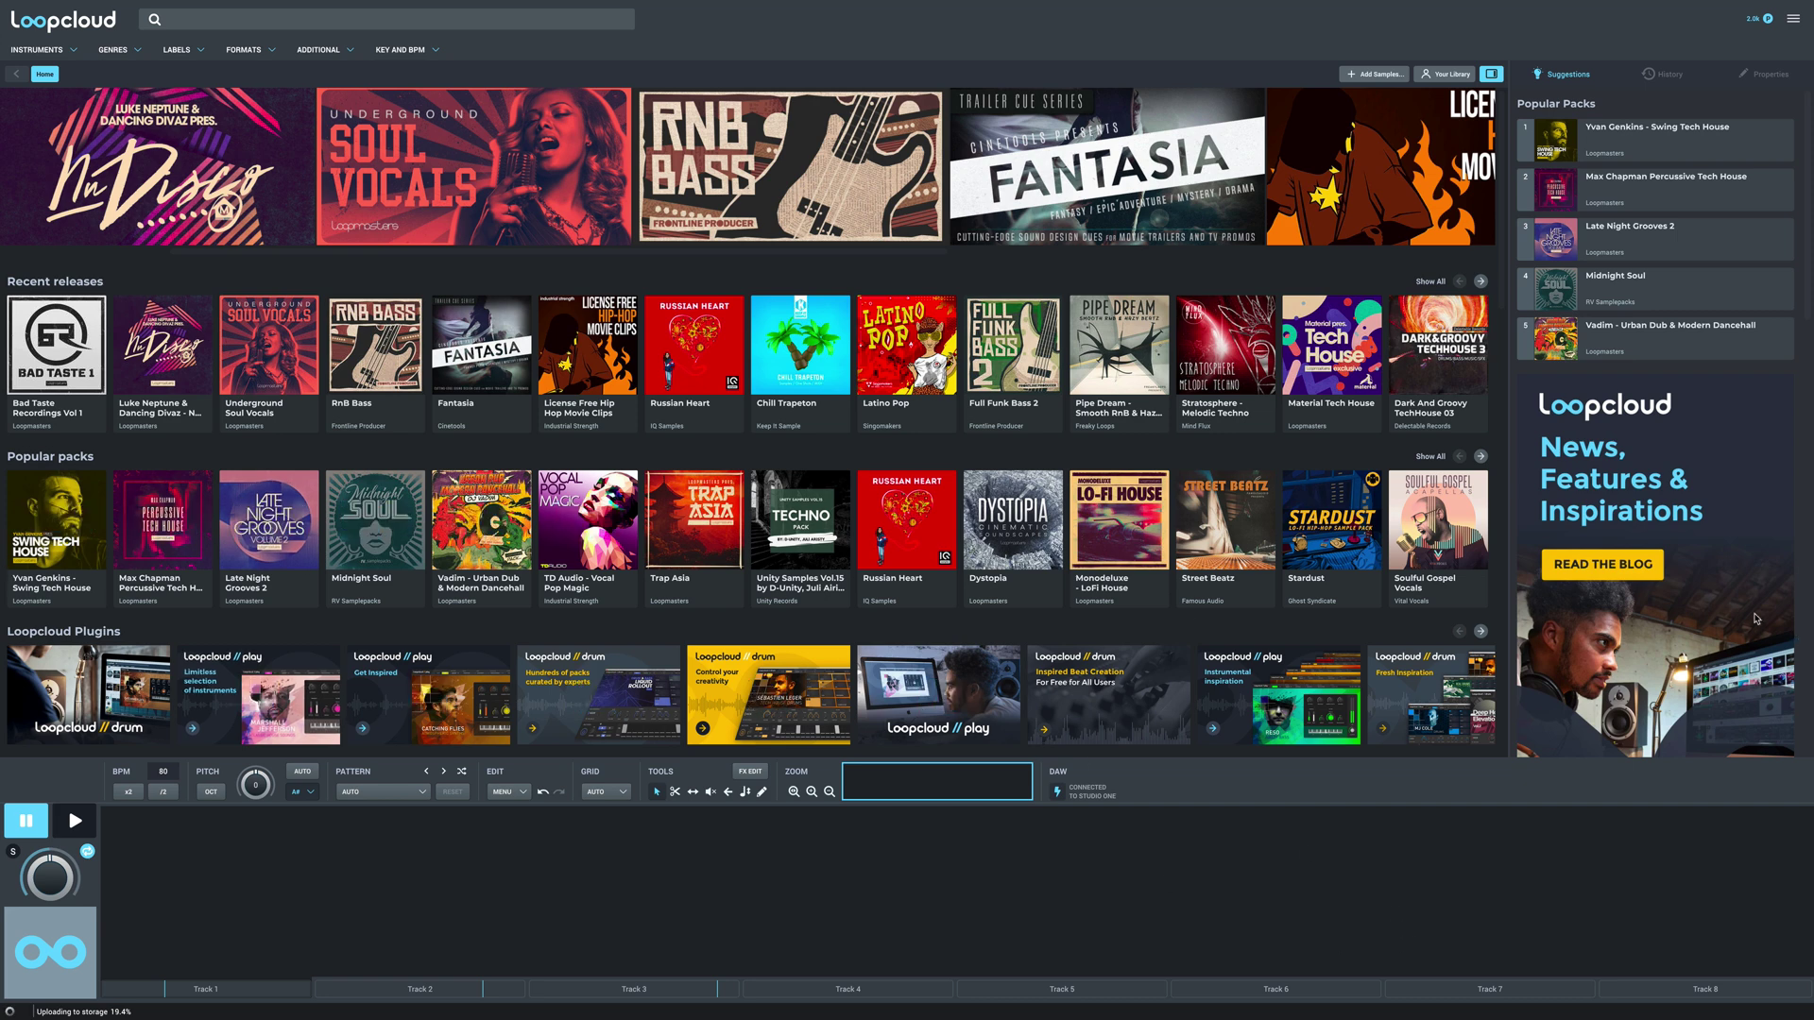
- Filter Midnight Soul to loops, preview Dry_Groove, and load MNS_100_Ginger_Drums_Full_02 into the editor
{"action": "left_click", "coordinate": [368, 482]}
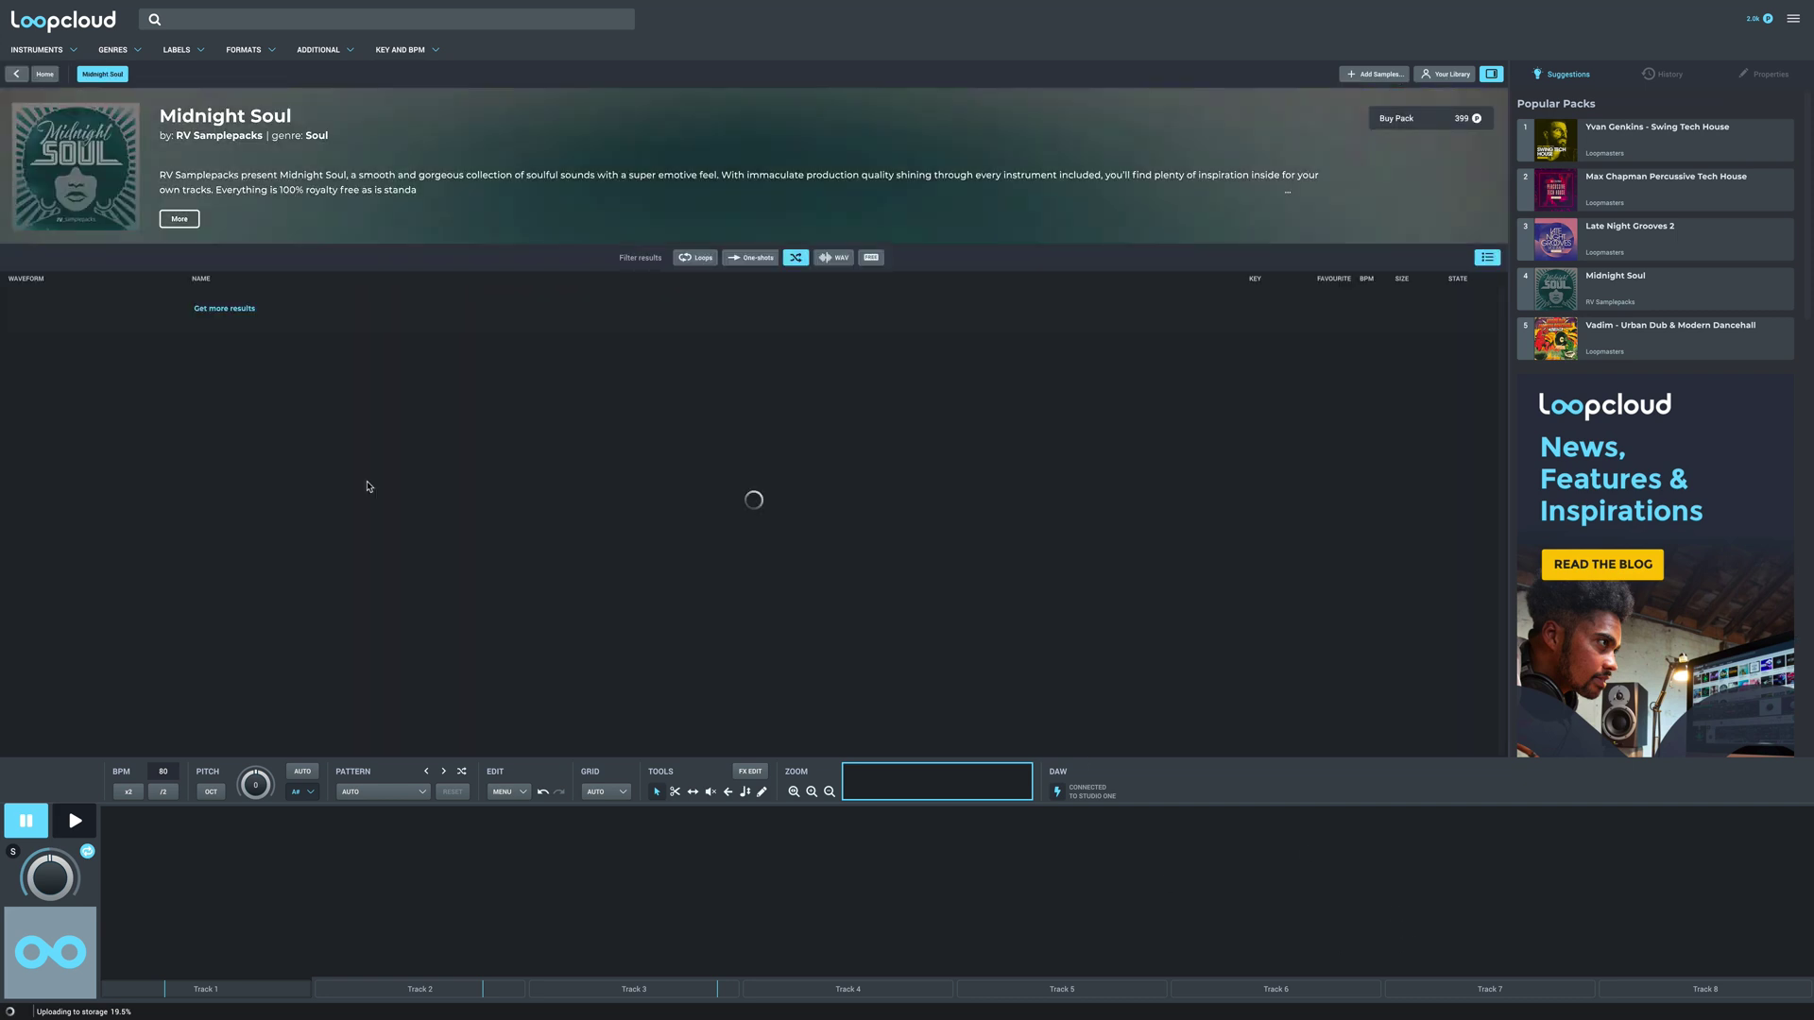
{"action": "left_click", "coordinate": [693, 260]}
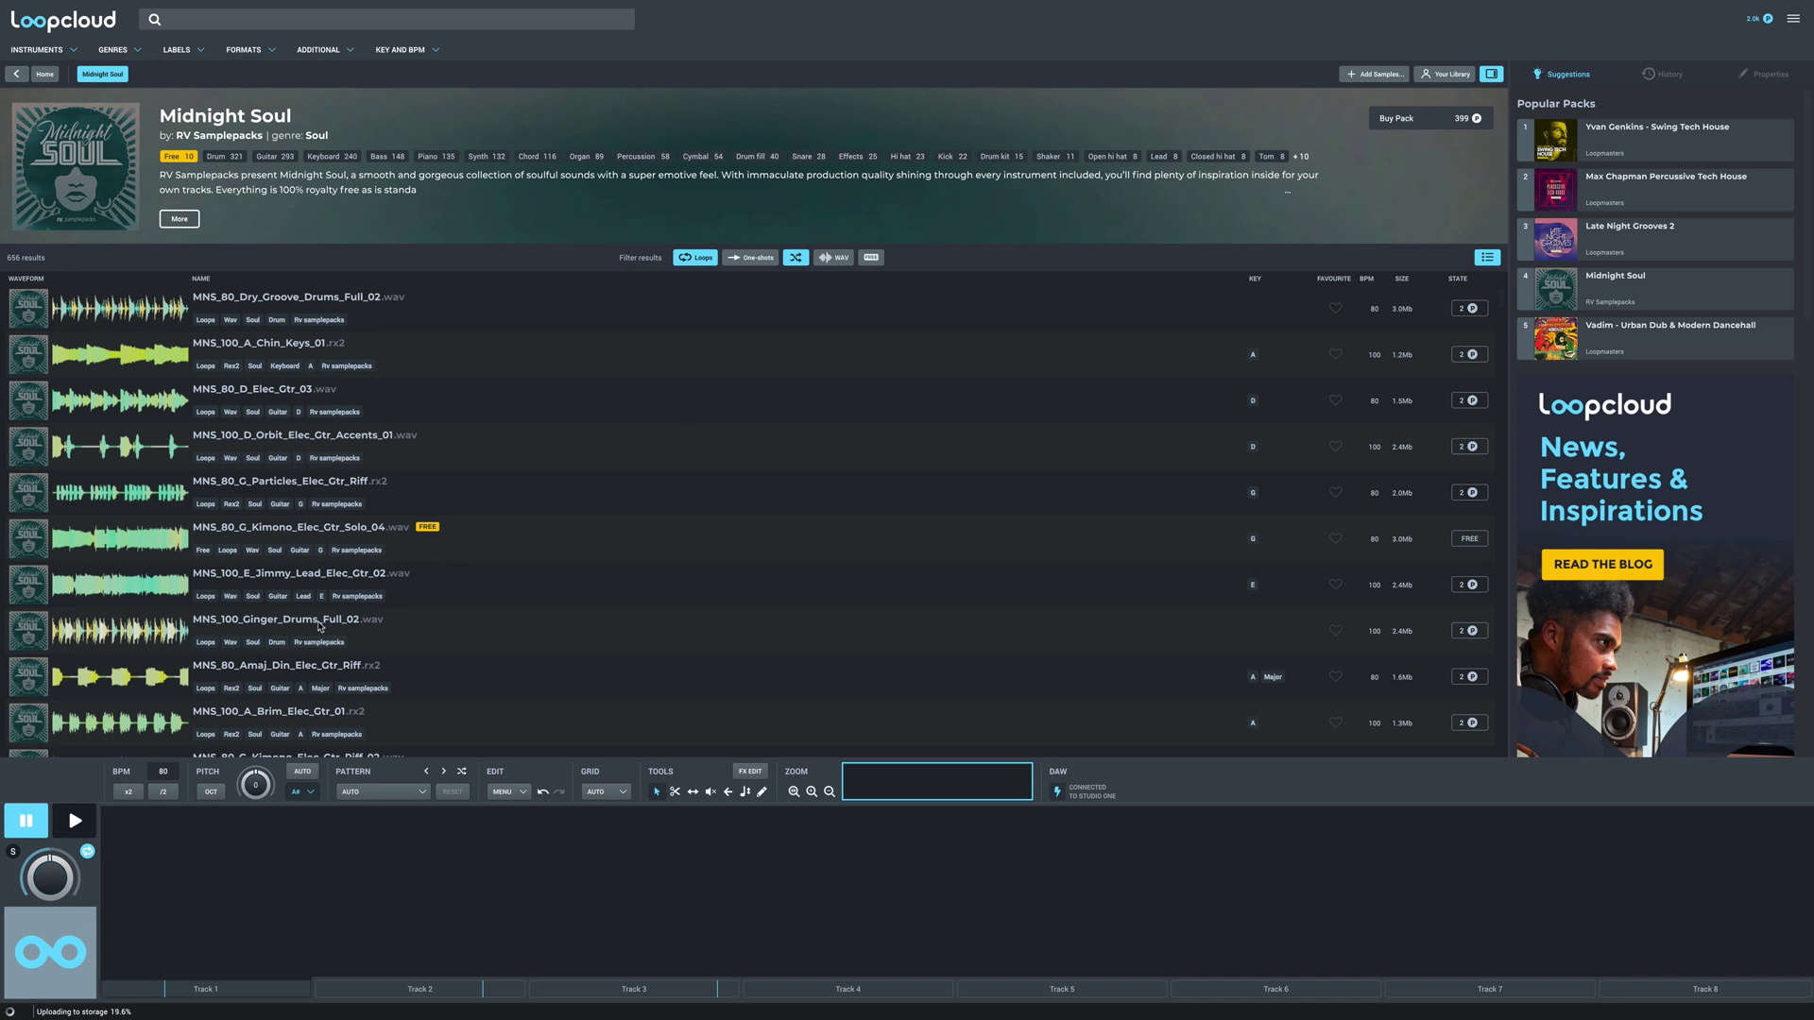
{"action": "left_click", "coordinate": [338, 300]}
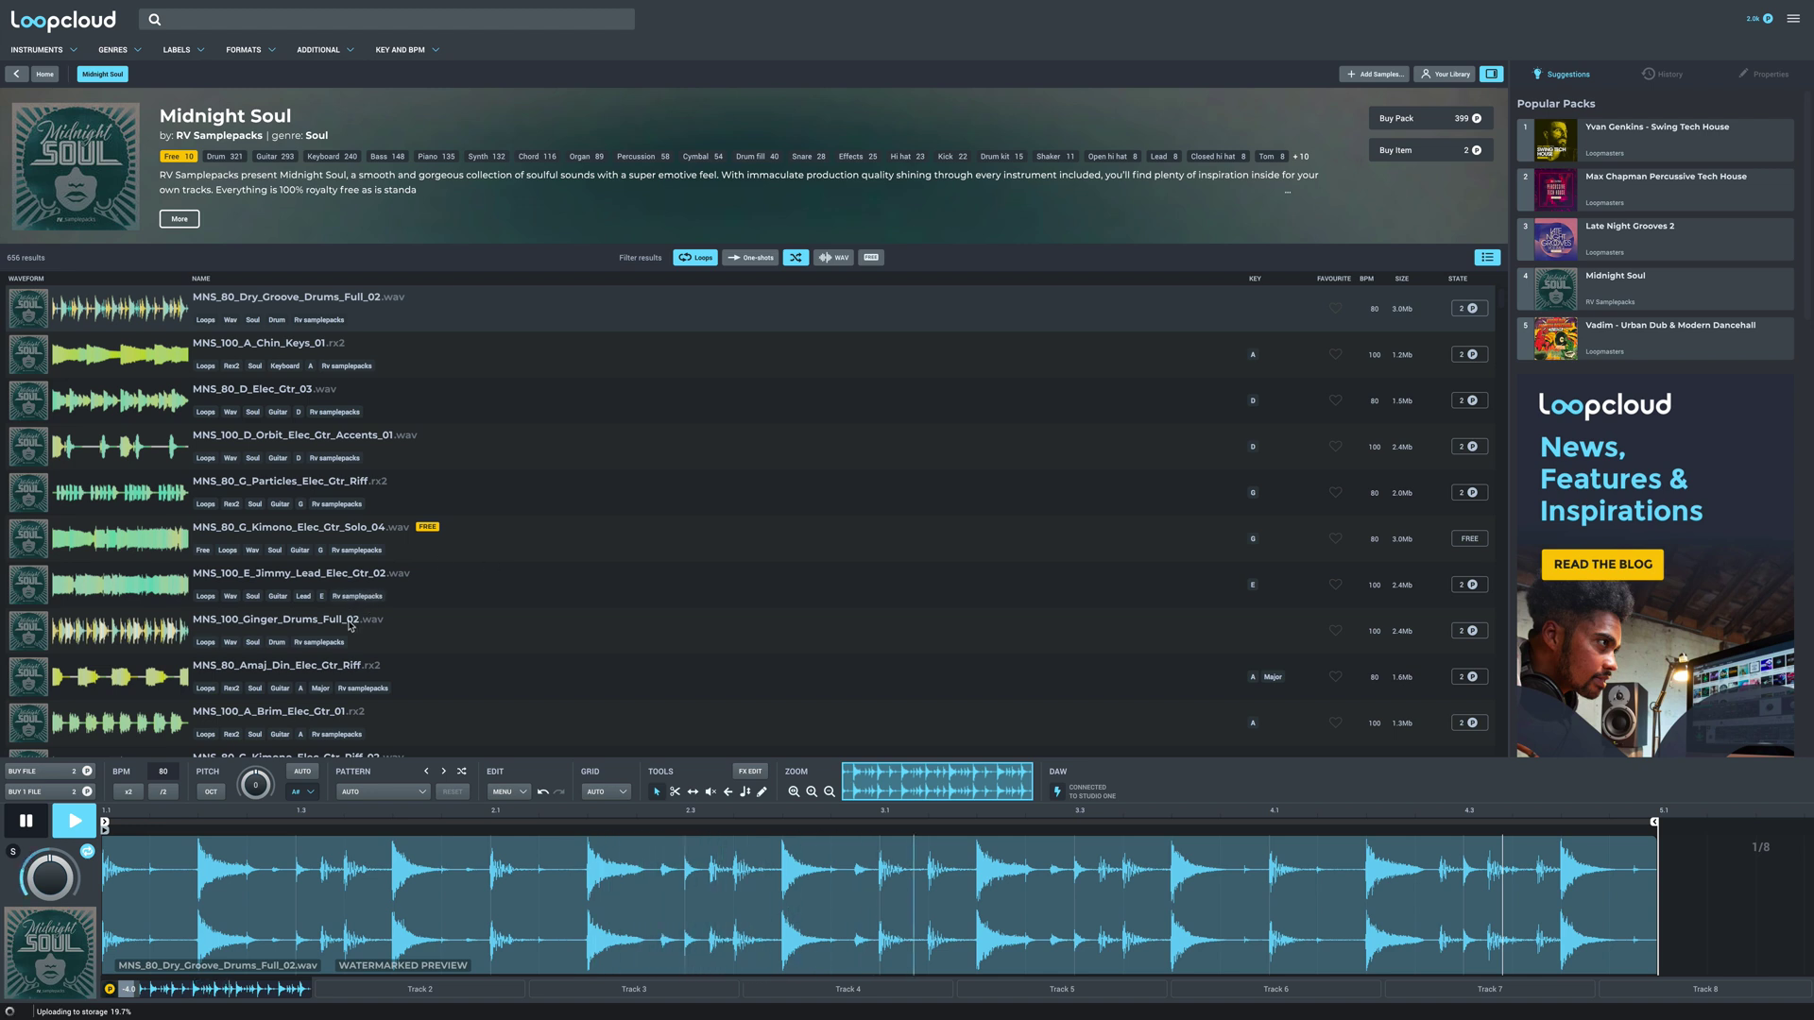
{"action": "left_click", "coordinate": [350, 626]}
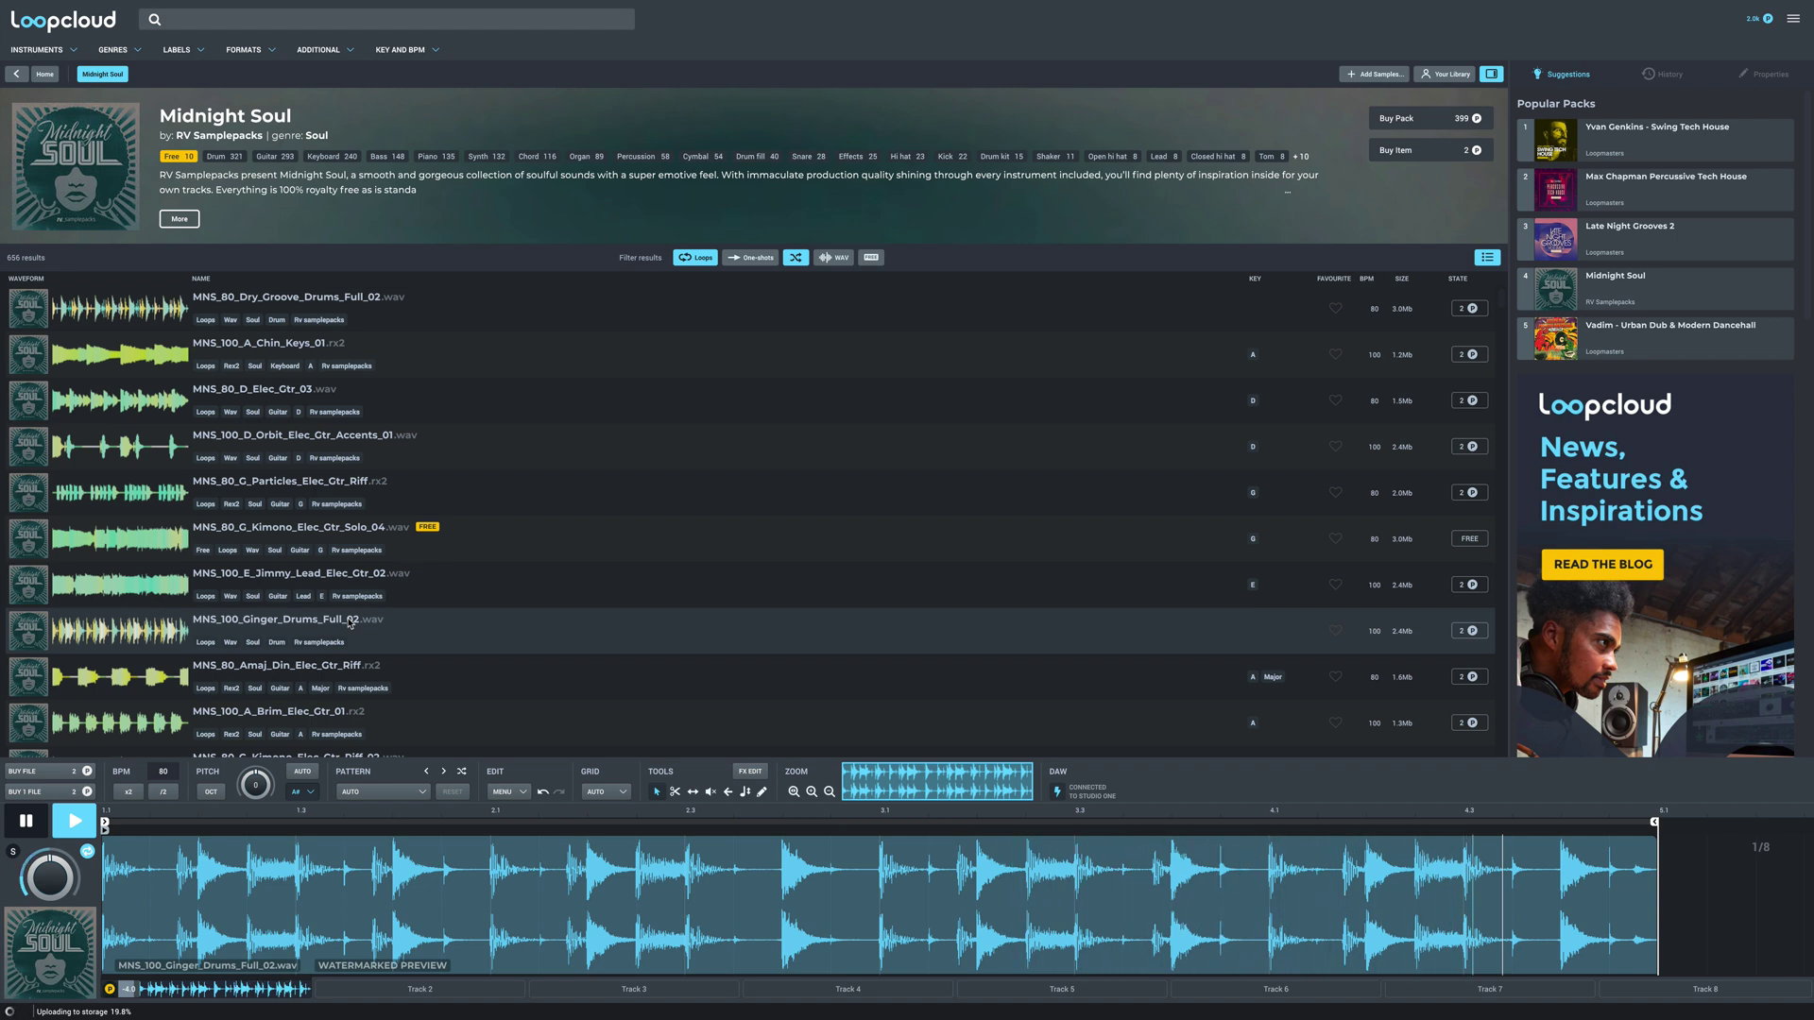
{"action": "key", "text": "space"}
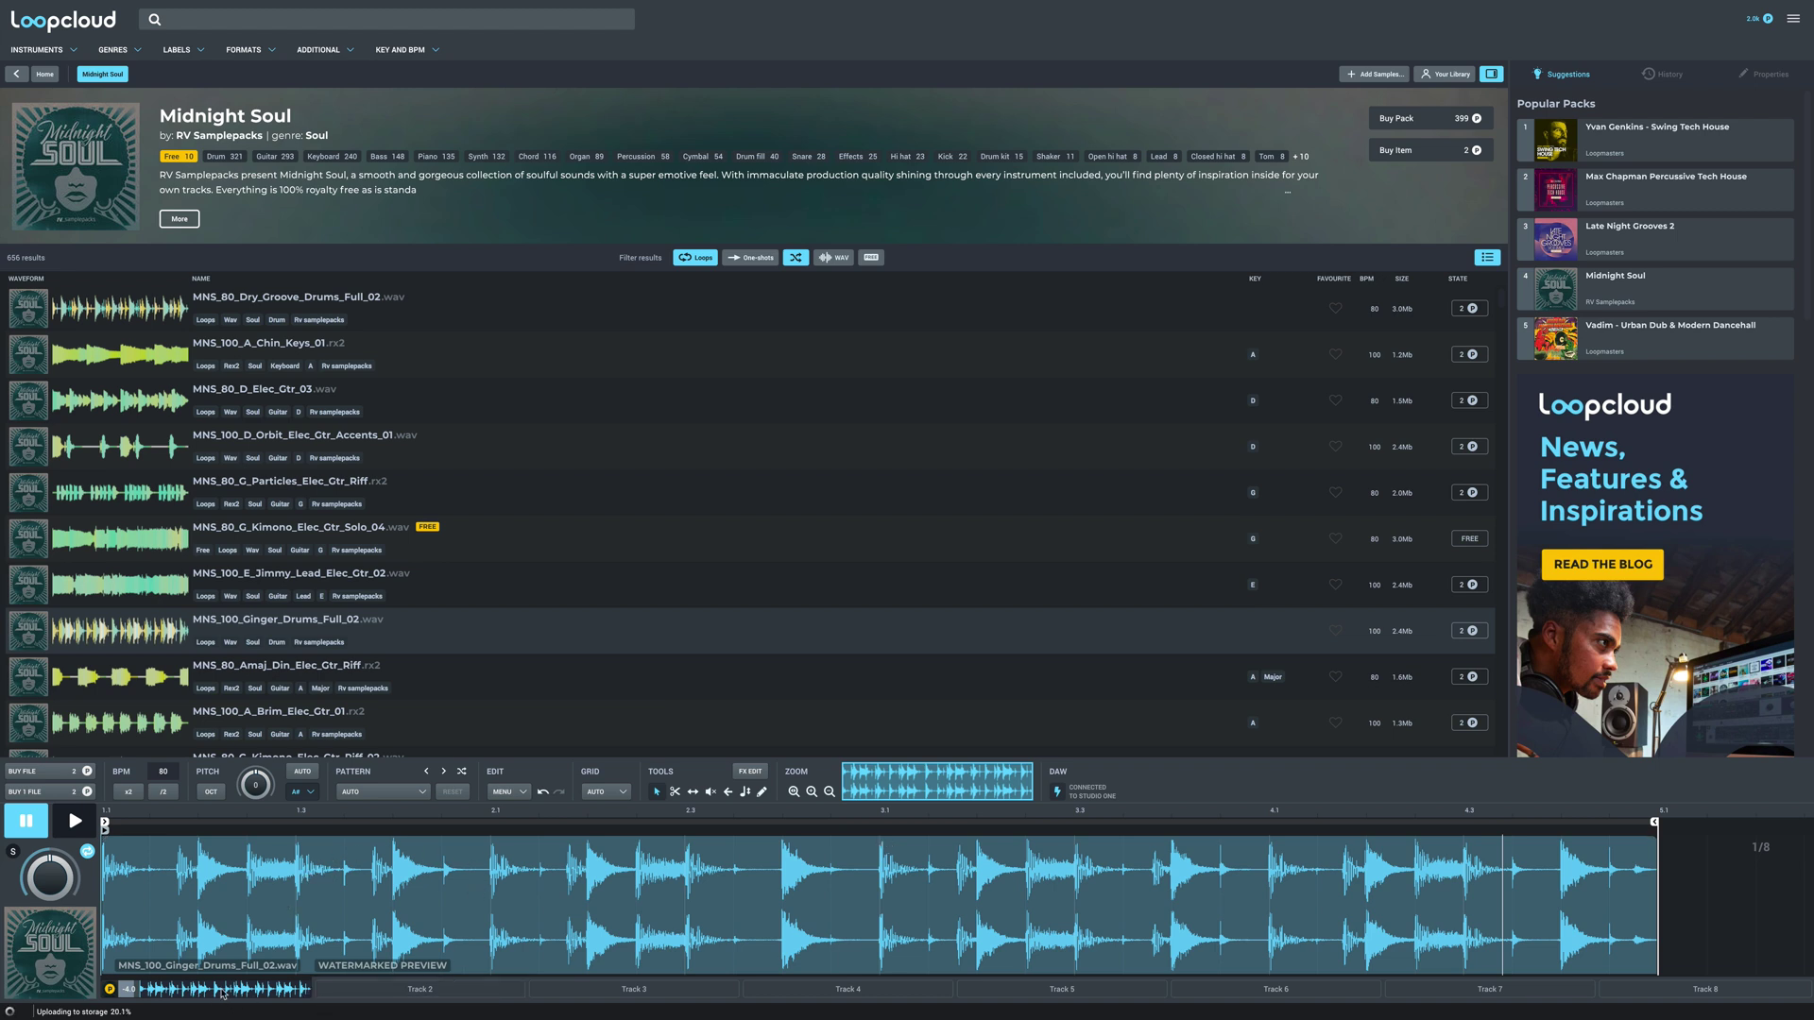
- Switch the editor to the empty Track 2, leaving the Ginger drums loop on Track 1
{"action": "left_click", "coordinate": [420, 989]}
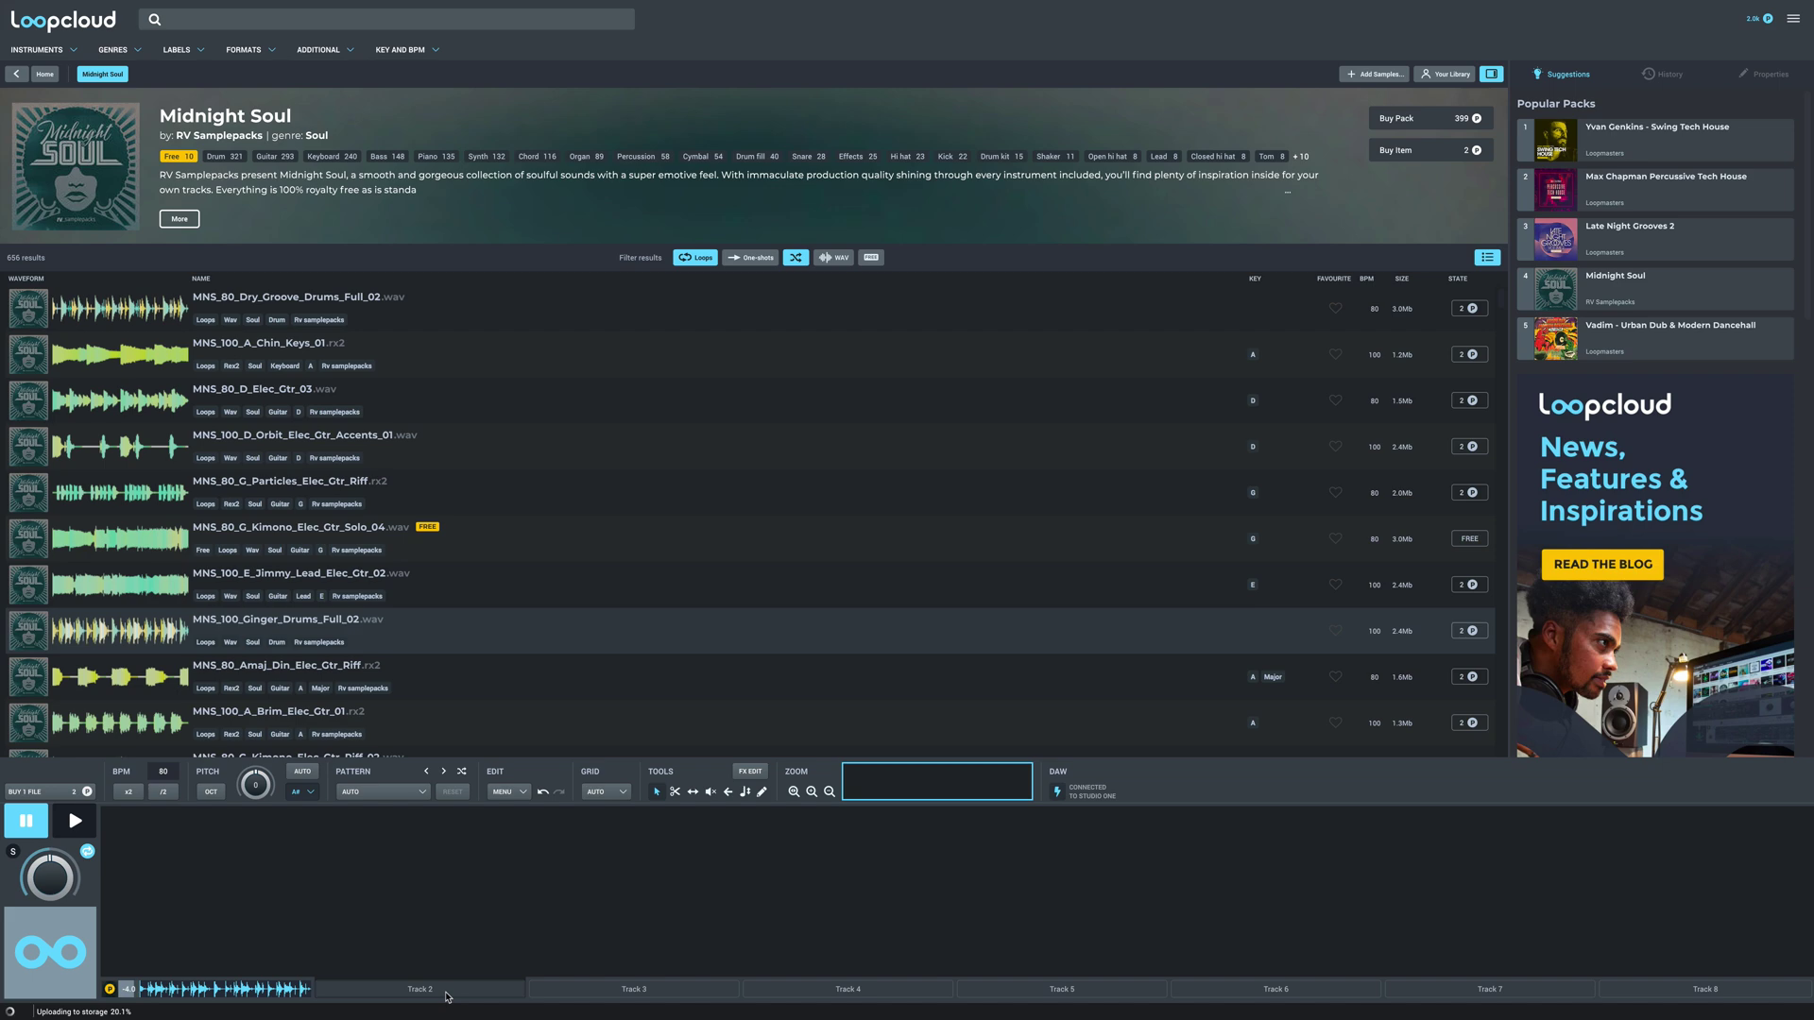
{"action": "mouse_move", "coordinate": [459, 5]}
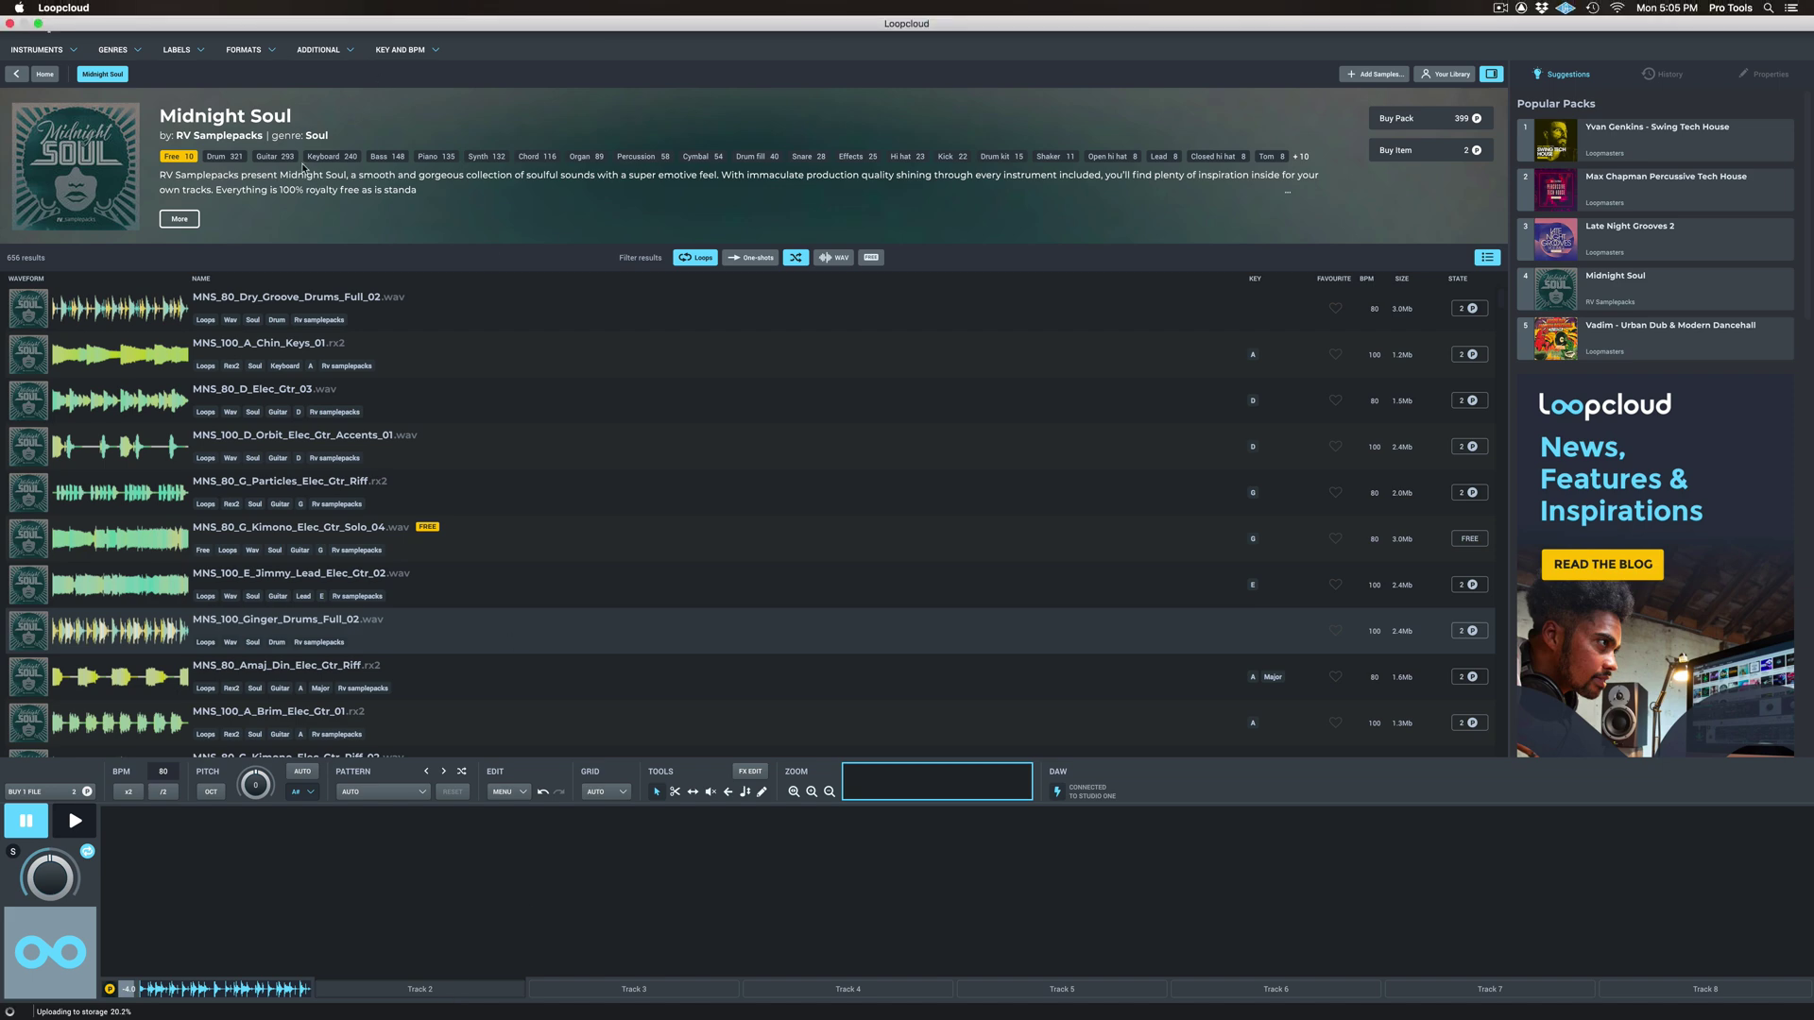
- From the home page, search 'tambourine' and restrict the results to one-shots
{"action": "left_click", "coordinate": [53, 77]}
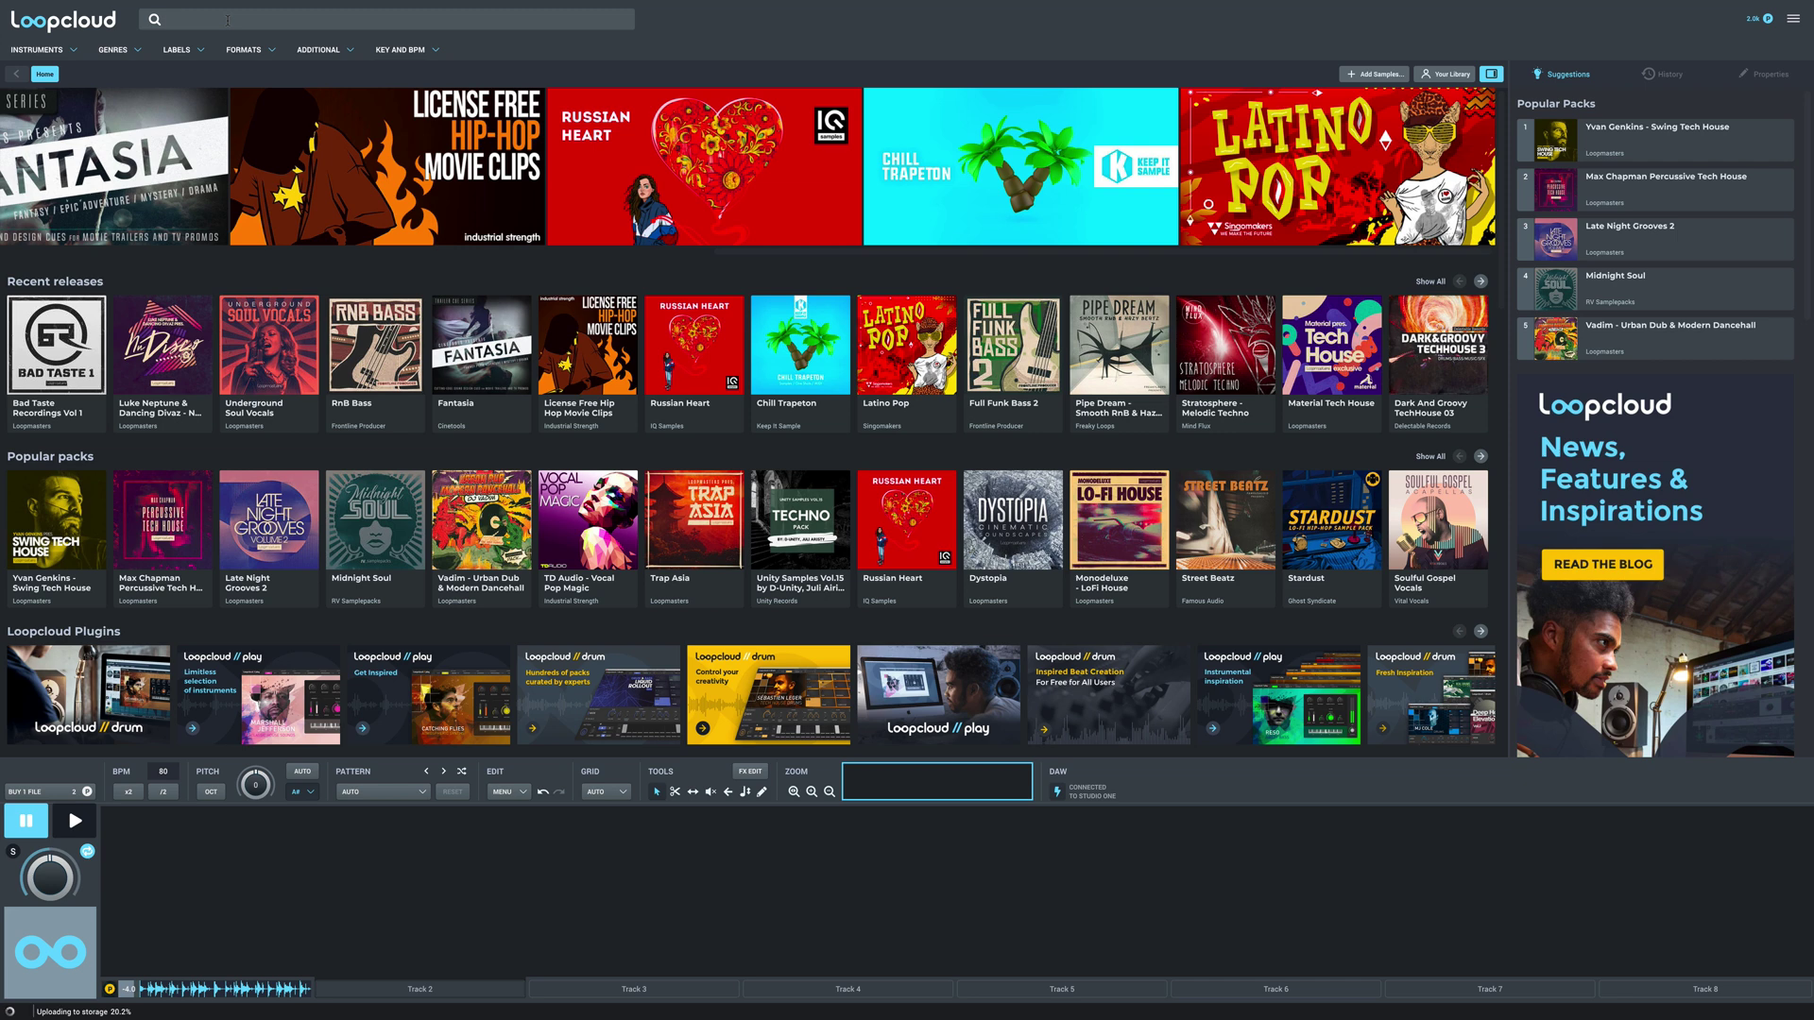
{"action": "type", "text": "tambourine"}
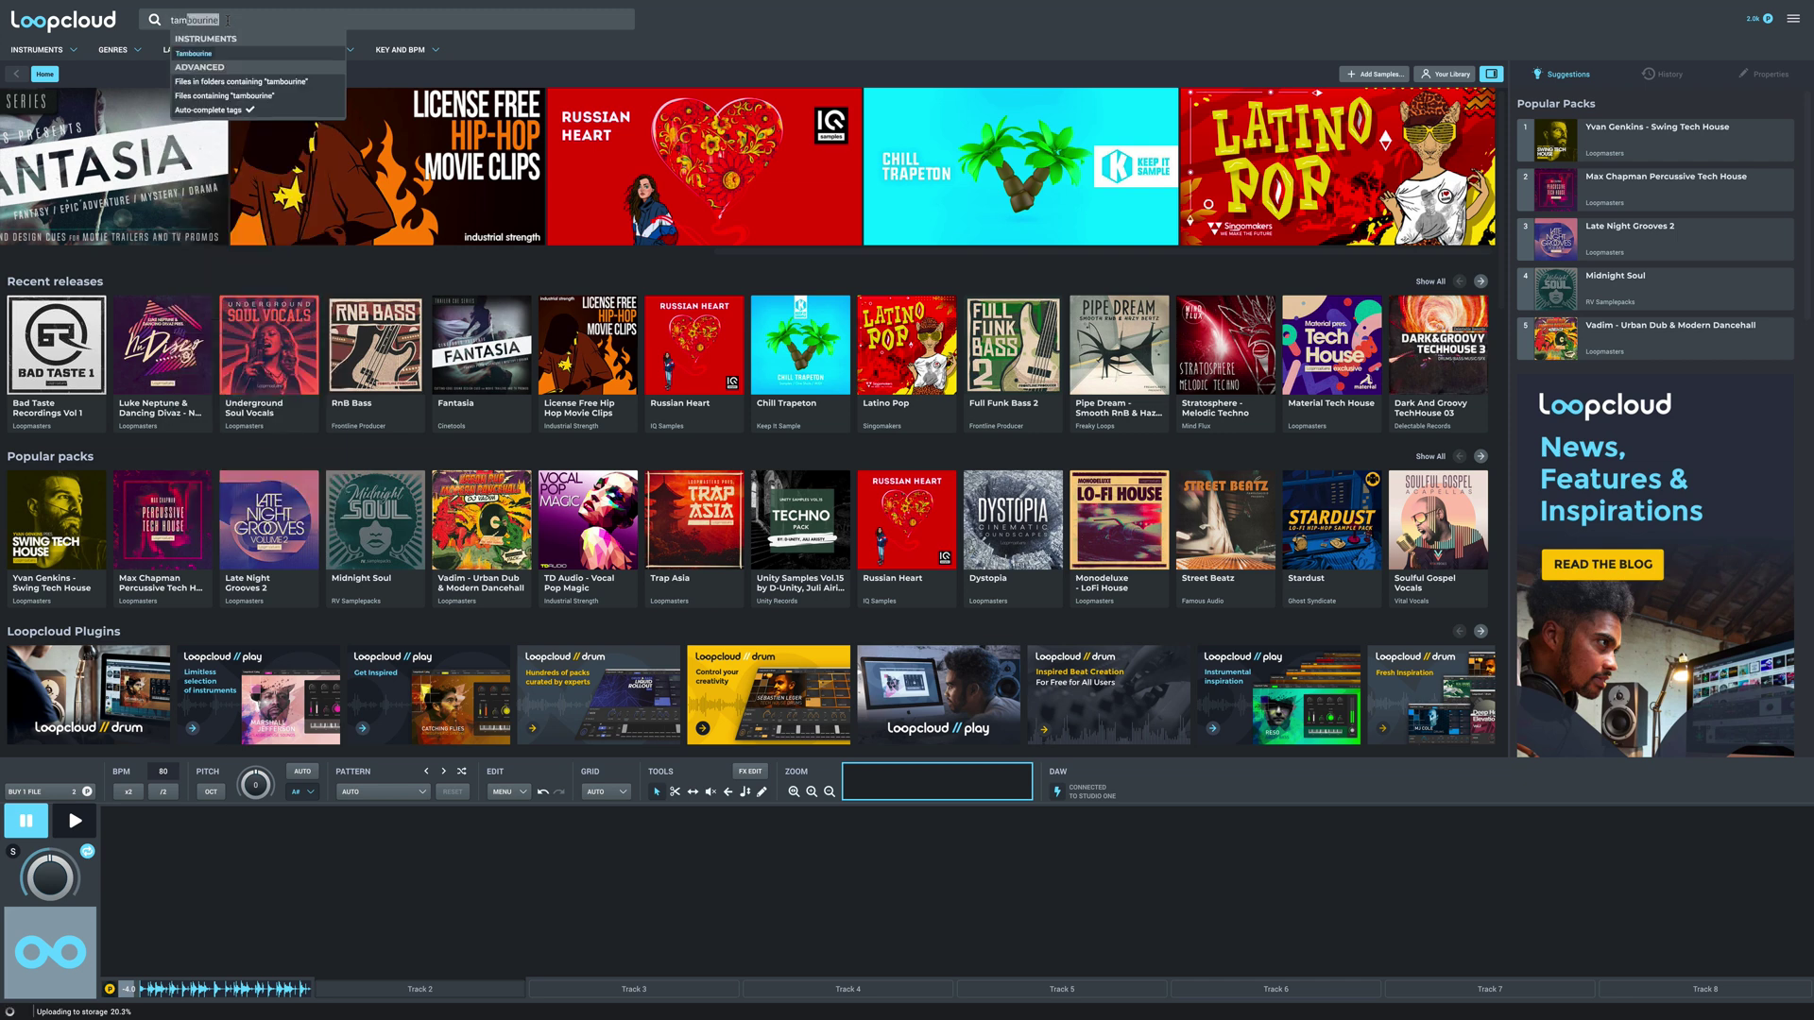
{"action": "key", "text": "Return"}
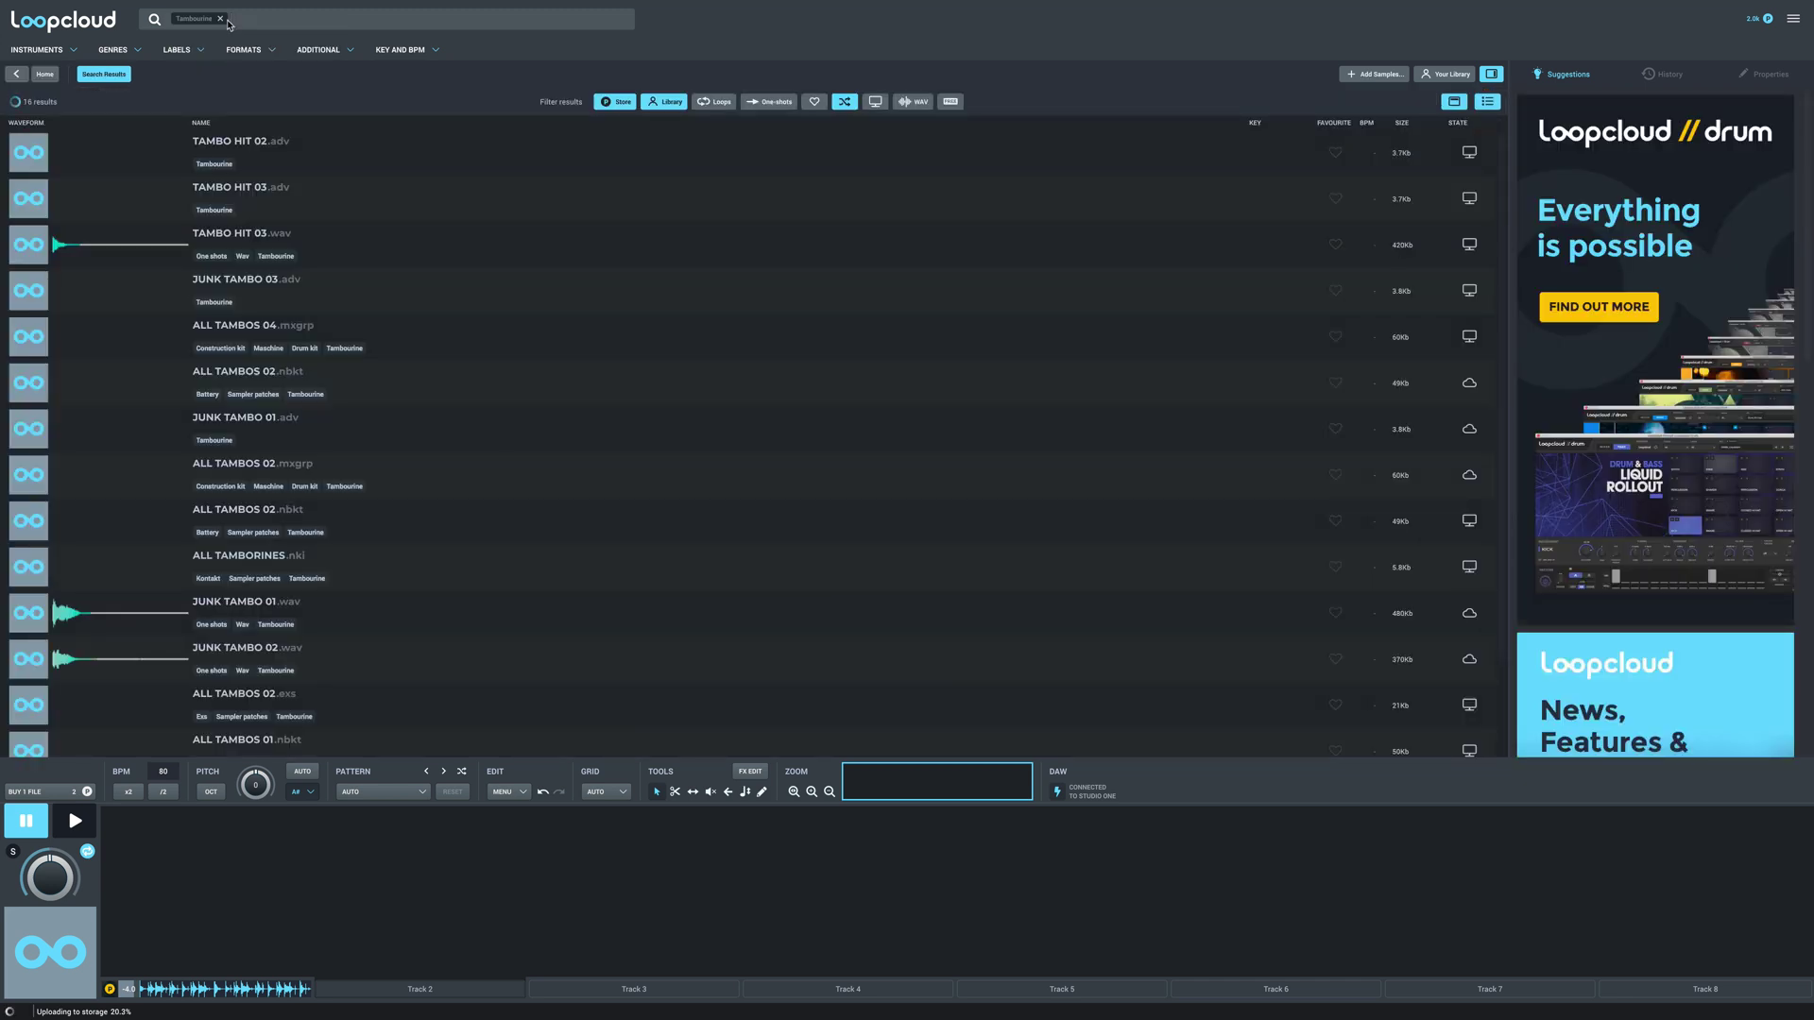
{"action": "left_click", "coordinate": [769, 102]}
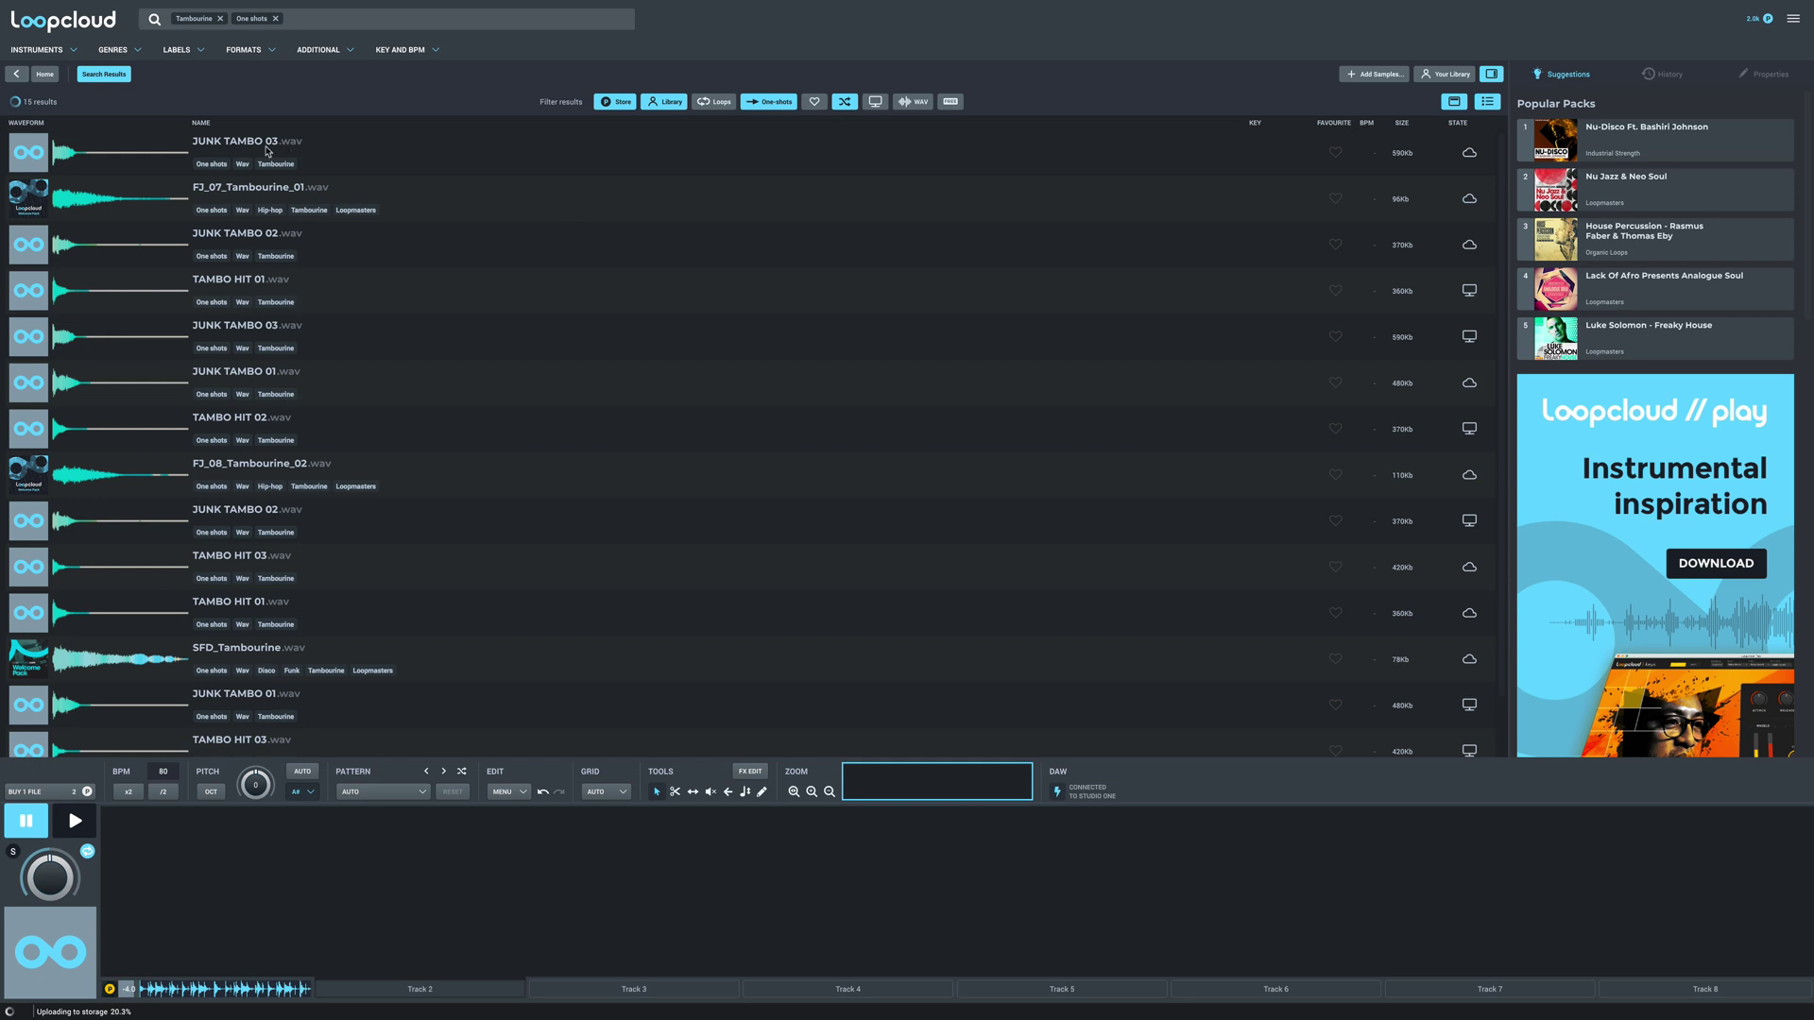
- Audition TAMBO HIT 02 and JUNK TAMBO 01, then load FJ_08_Tambourine_02 onto Track 2
{"action": "left_click", "coordinate": [274, 473]}
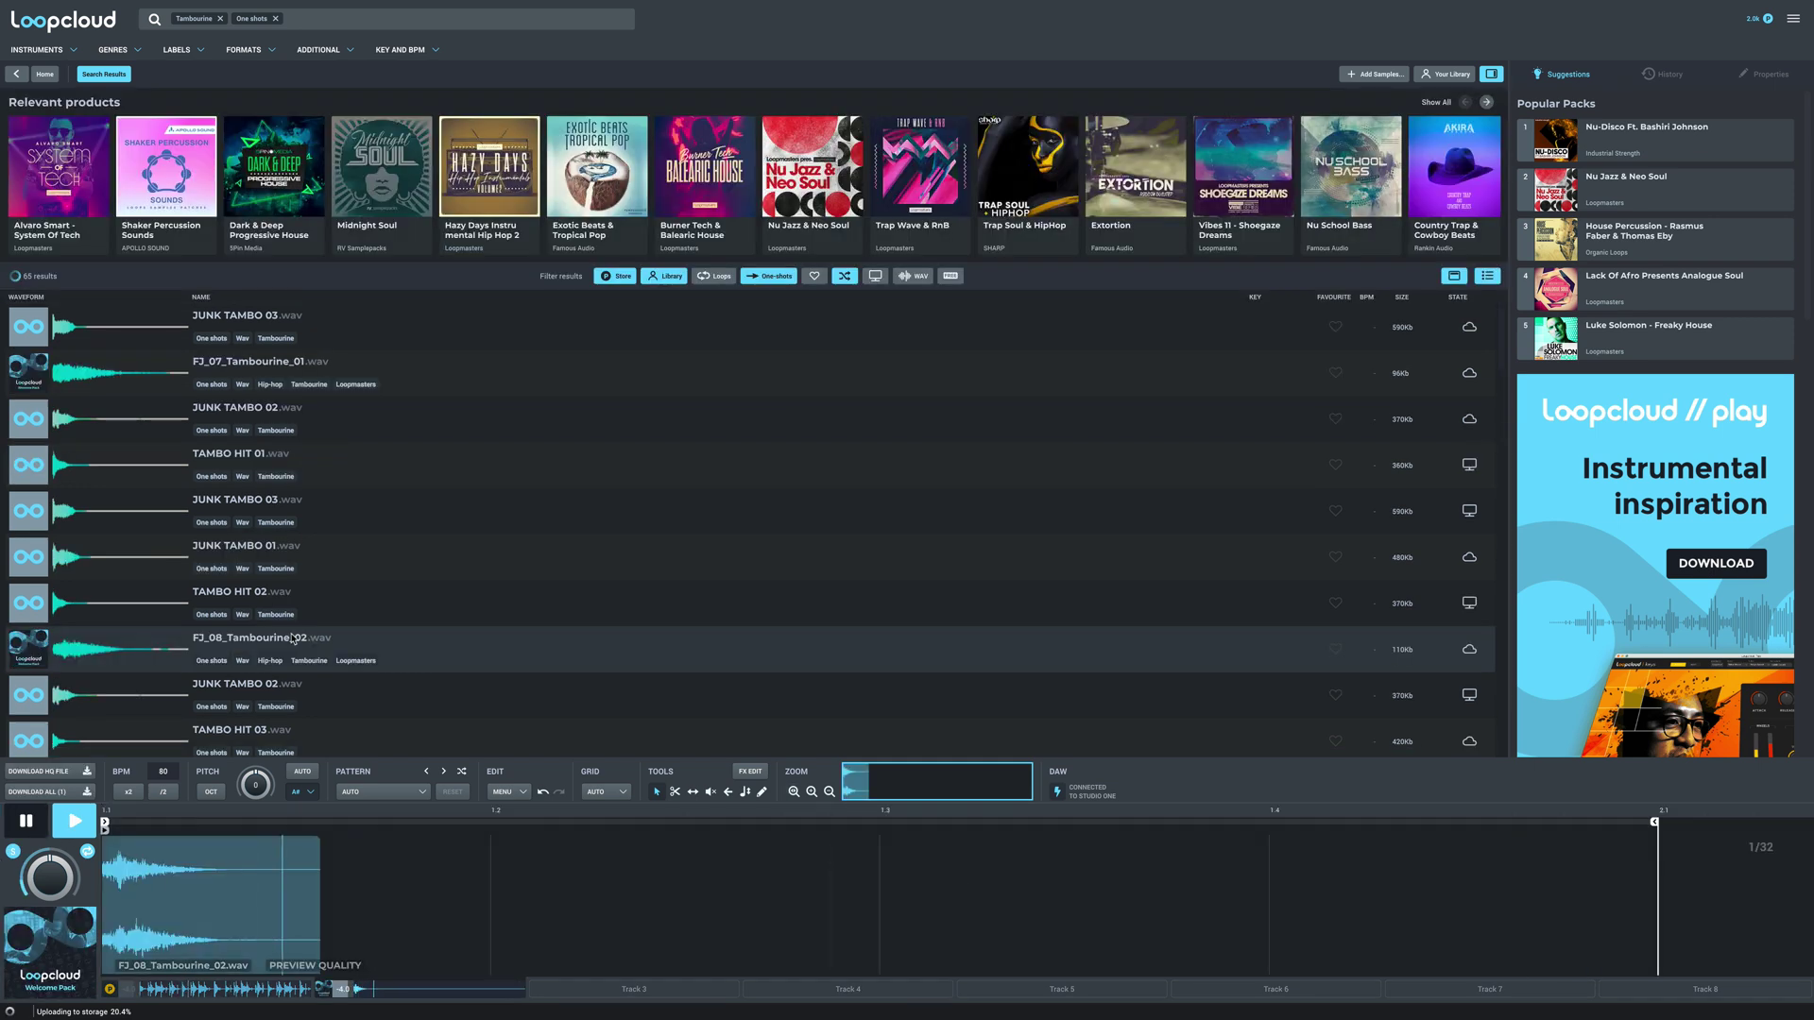
{"action": "left_click", "coordinate": [281, 610]}
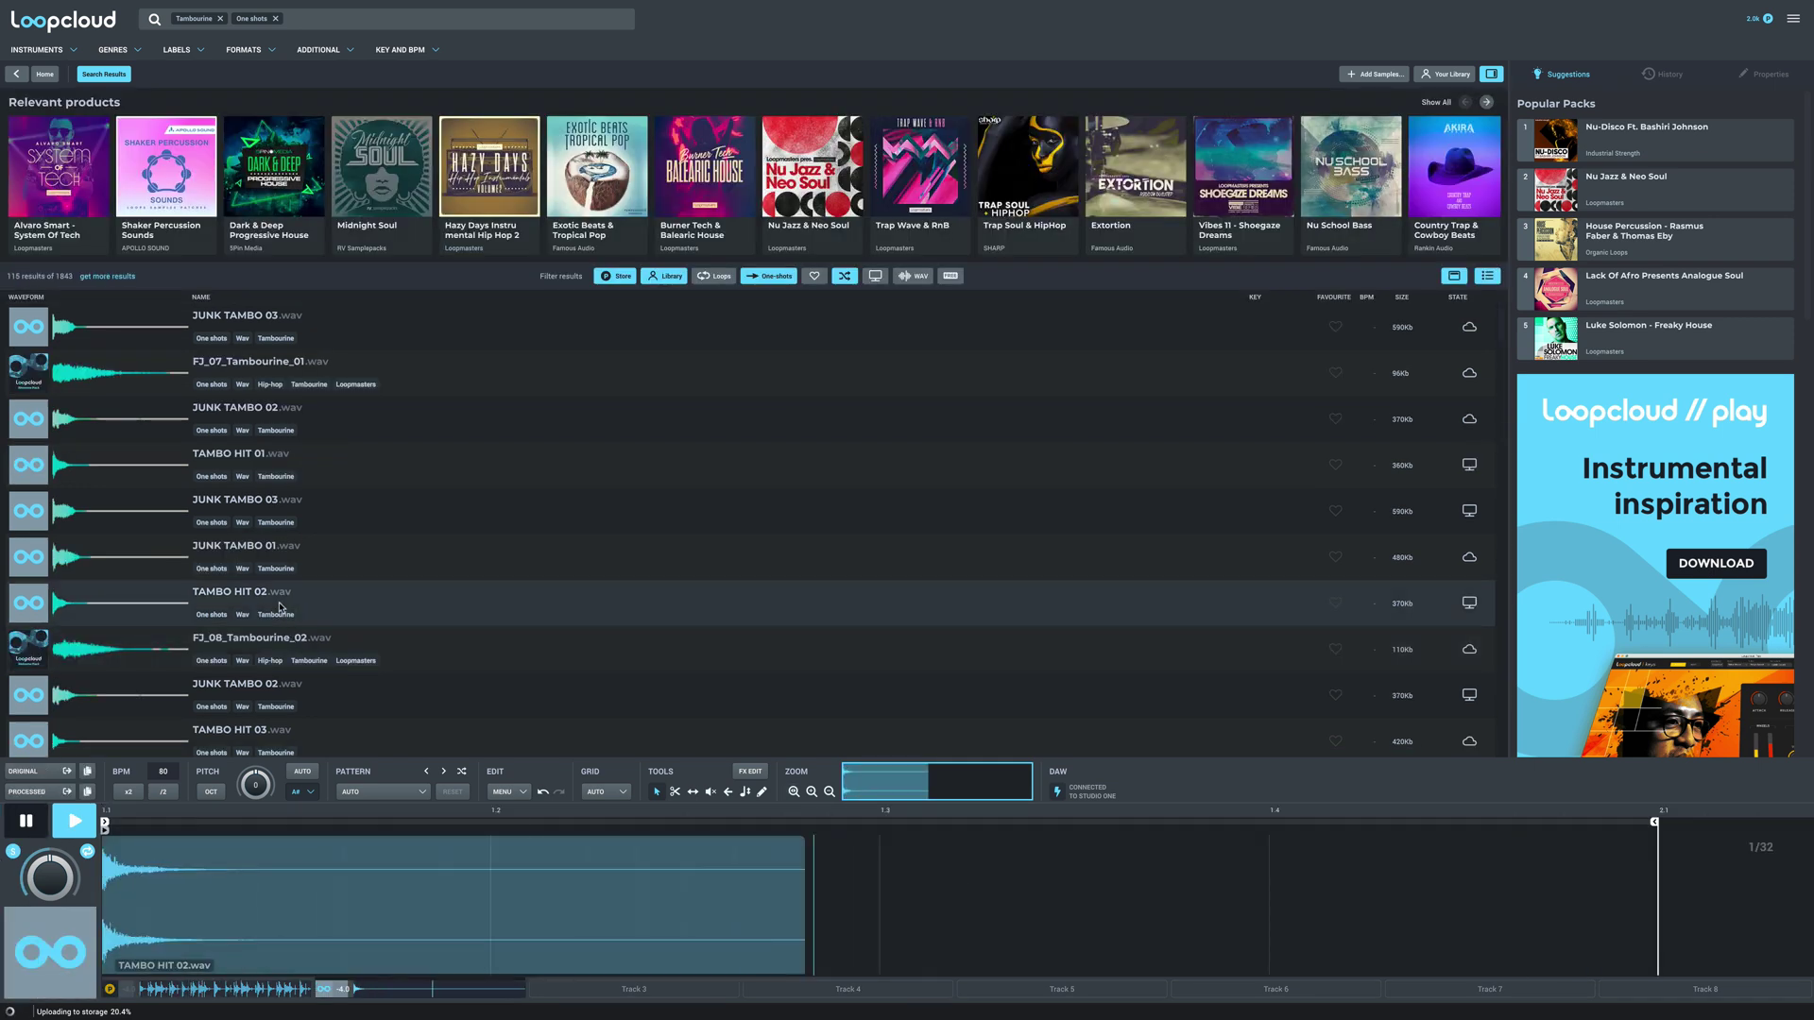
{"action": "left_click", "coordinate": [249, 548]}
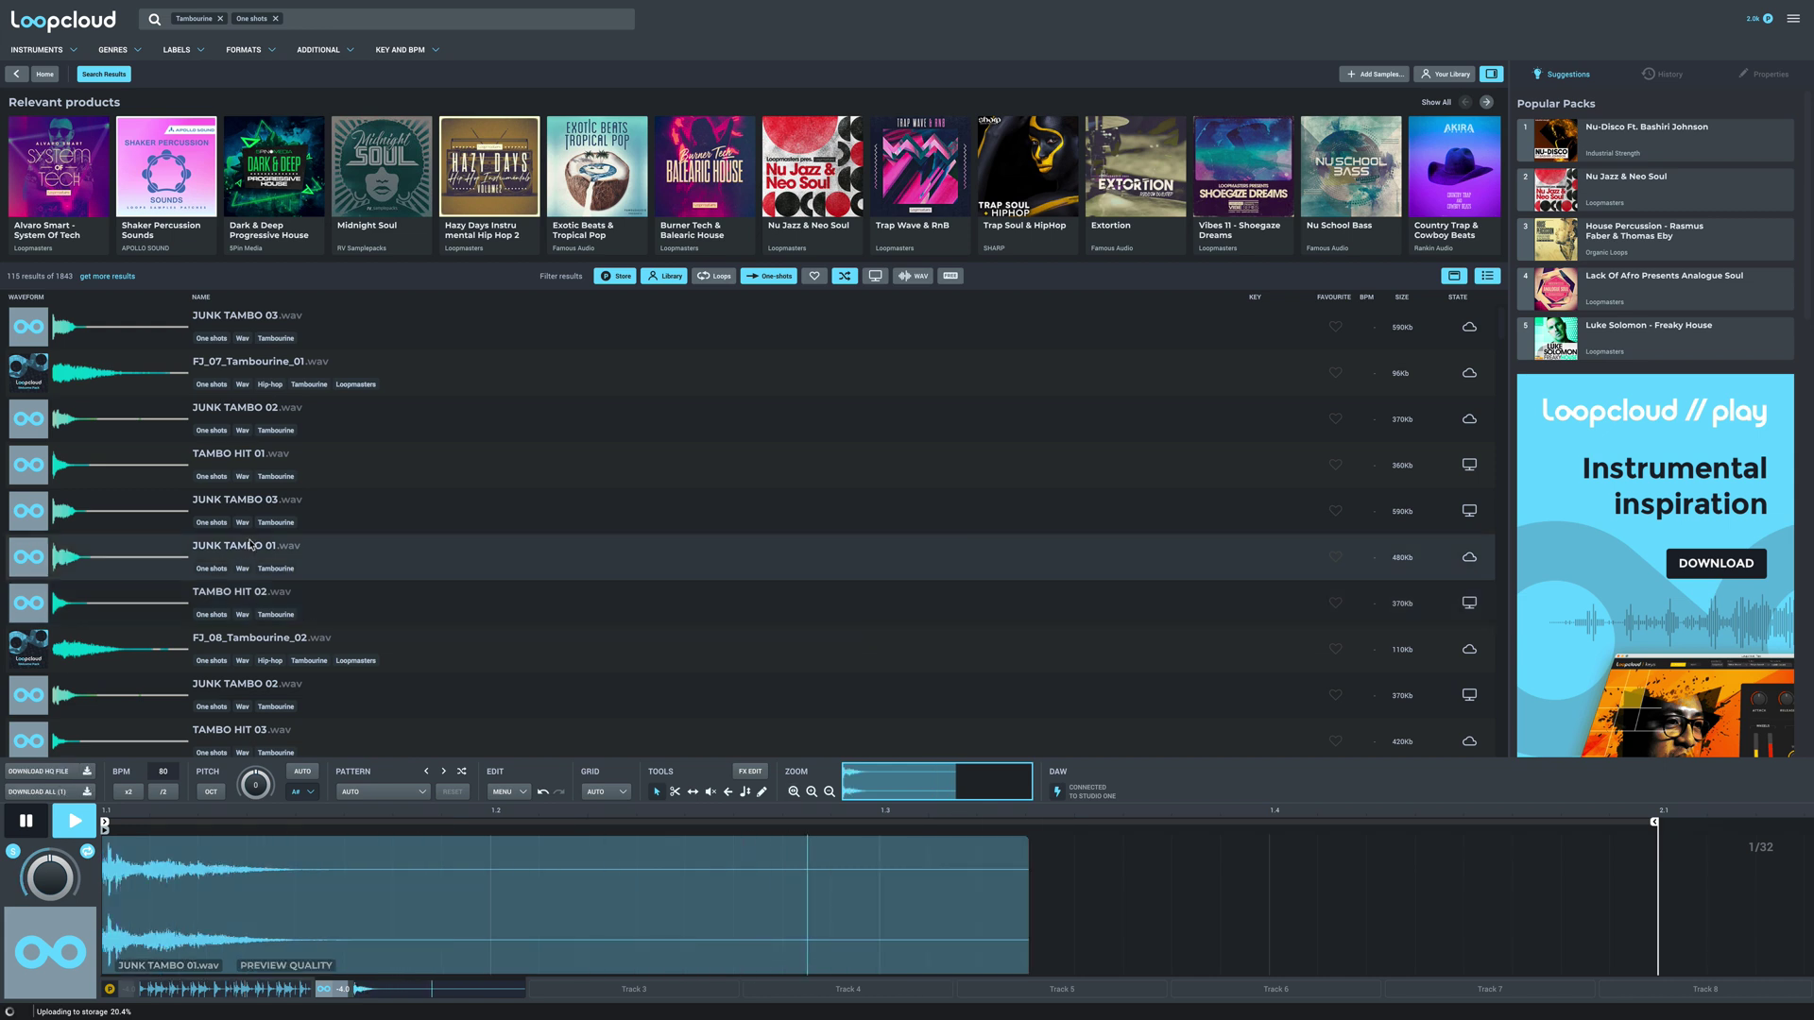
{"action": "key", "text": "space"}
{"action": "left_click", "coordinate": [278, 635]}
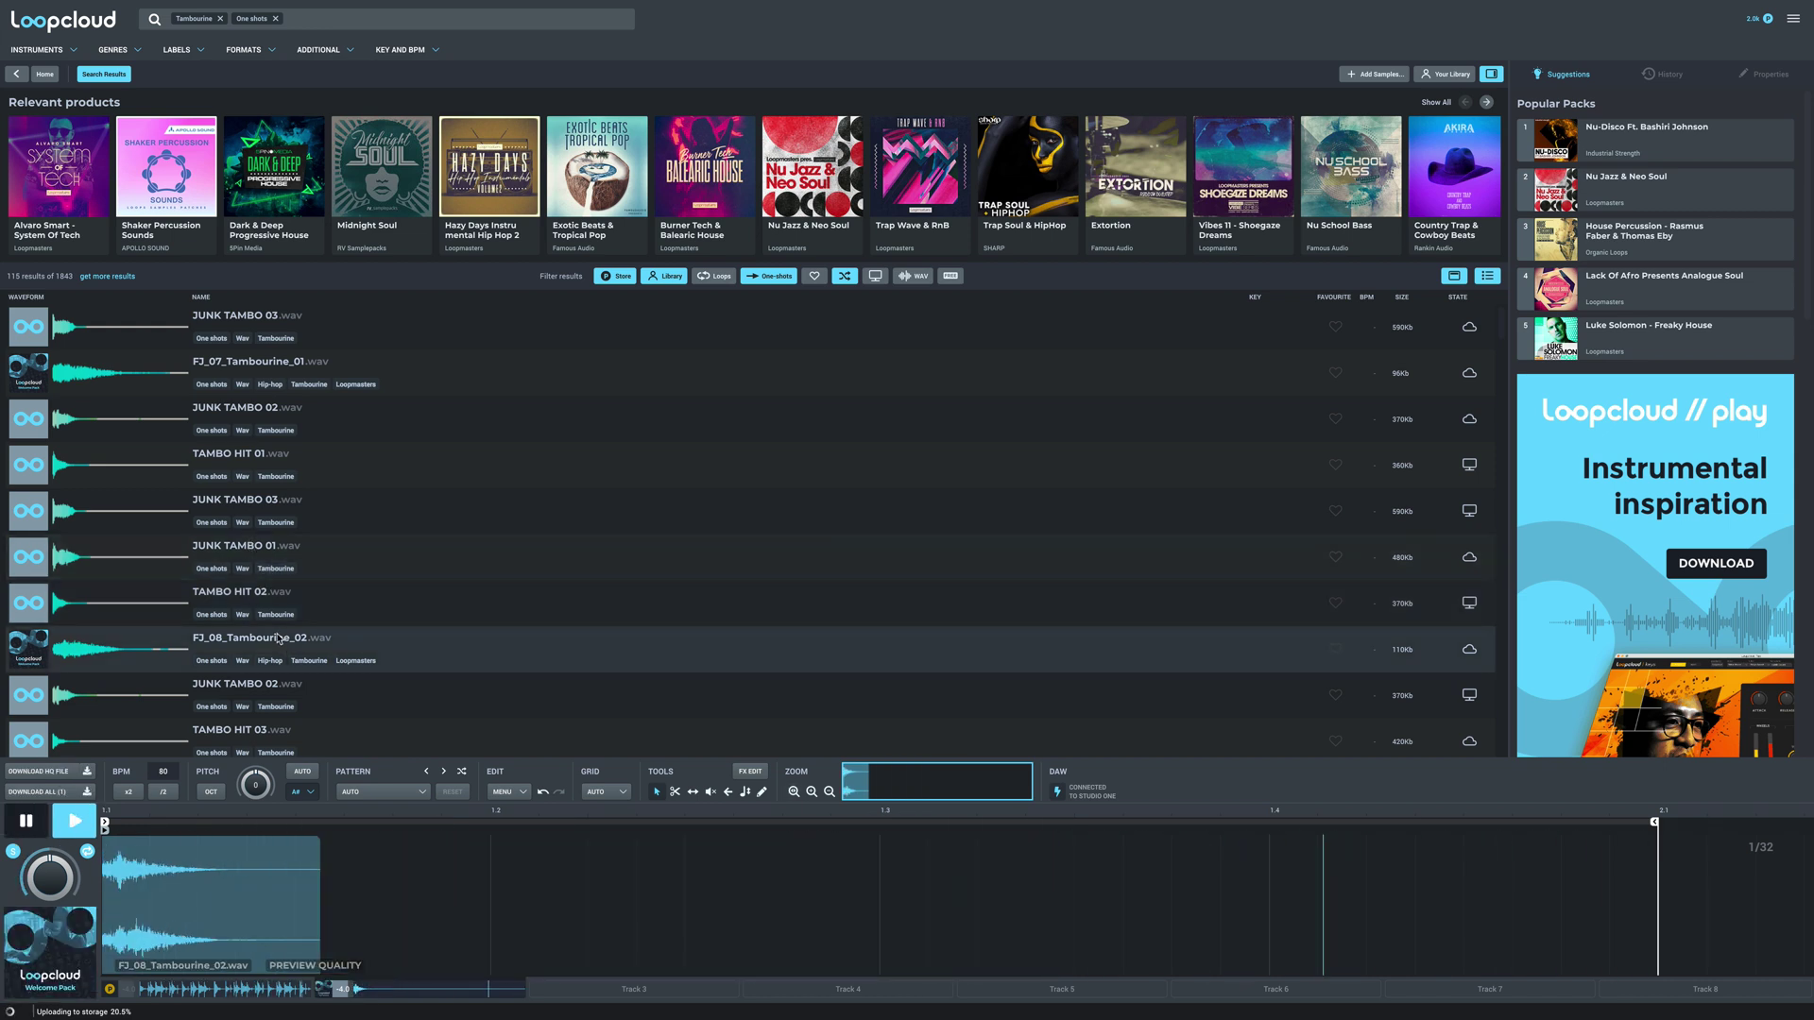
{"action": "key", "text": "space"}
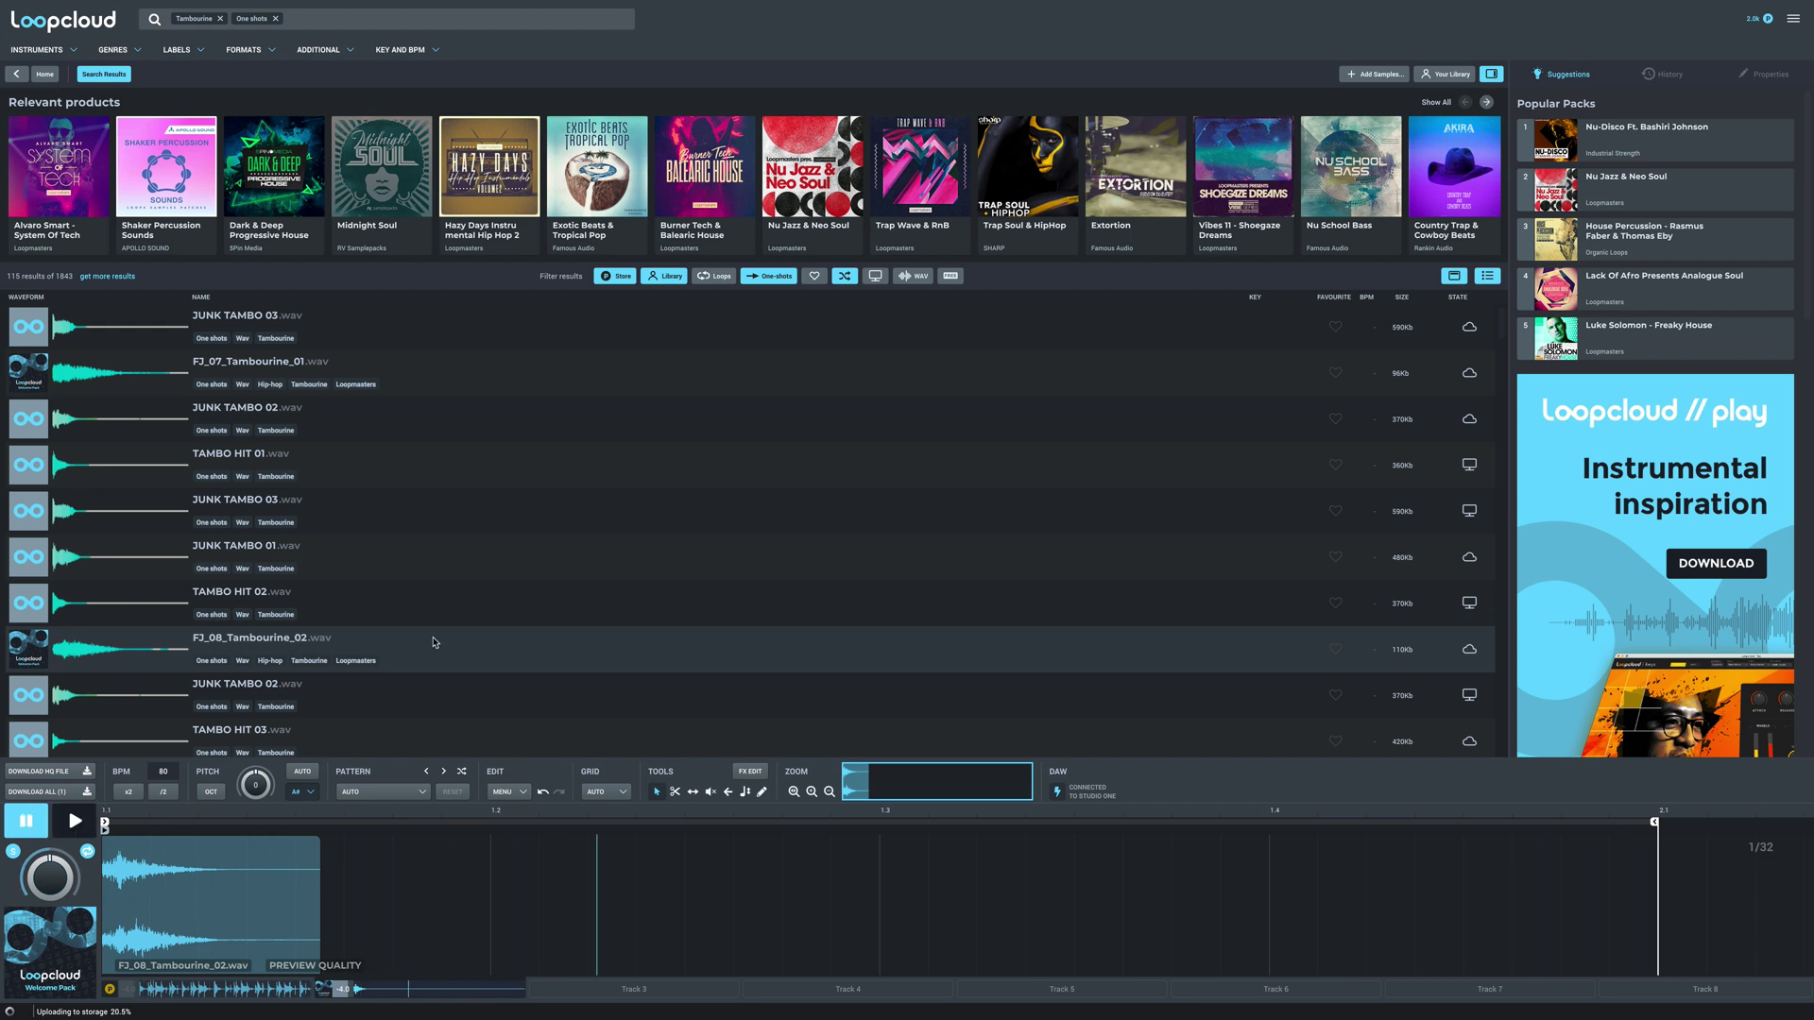
- Apply the Shaker 1 pattern preset to the tambourine clip and play it back
{"action": "left_click", "coordinate": [241, 907]}
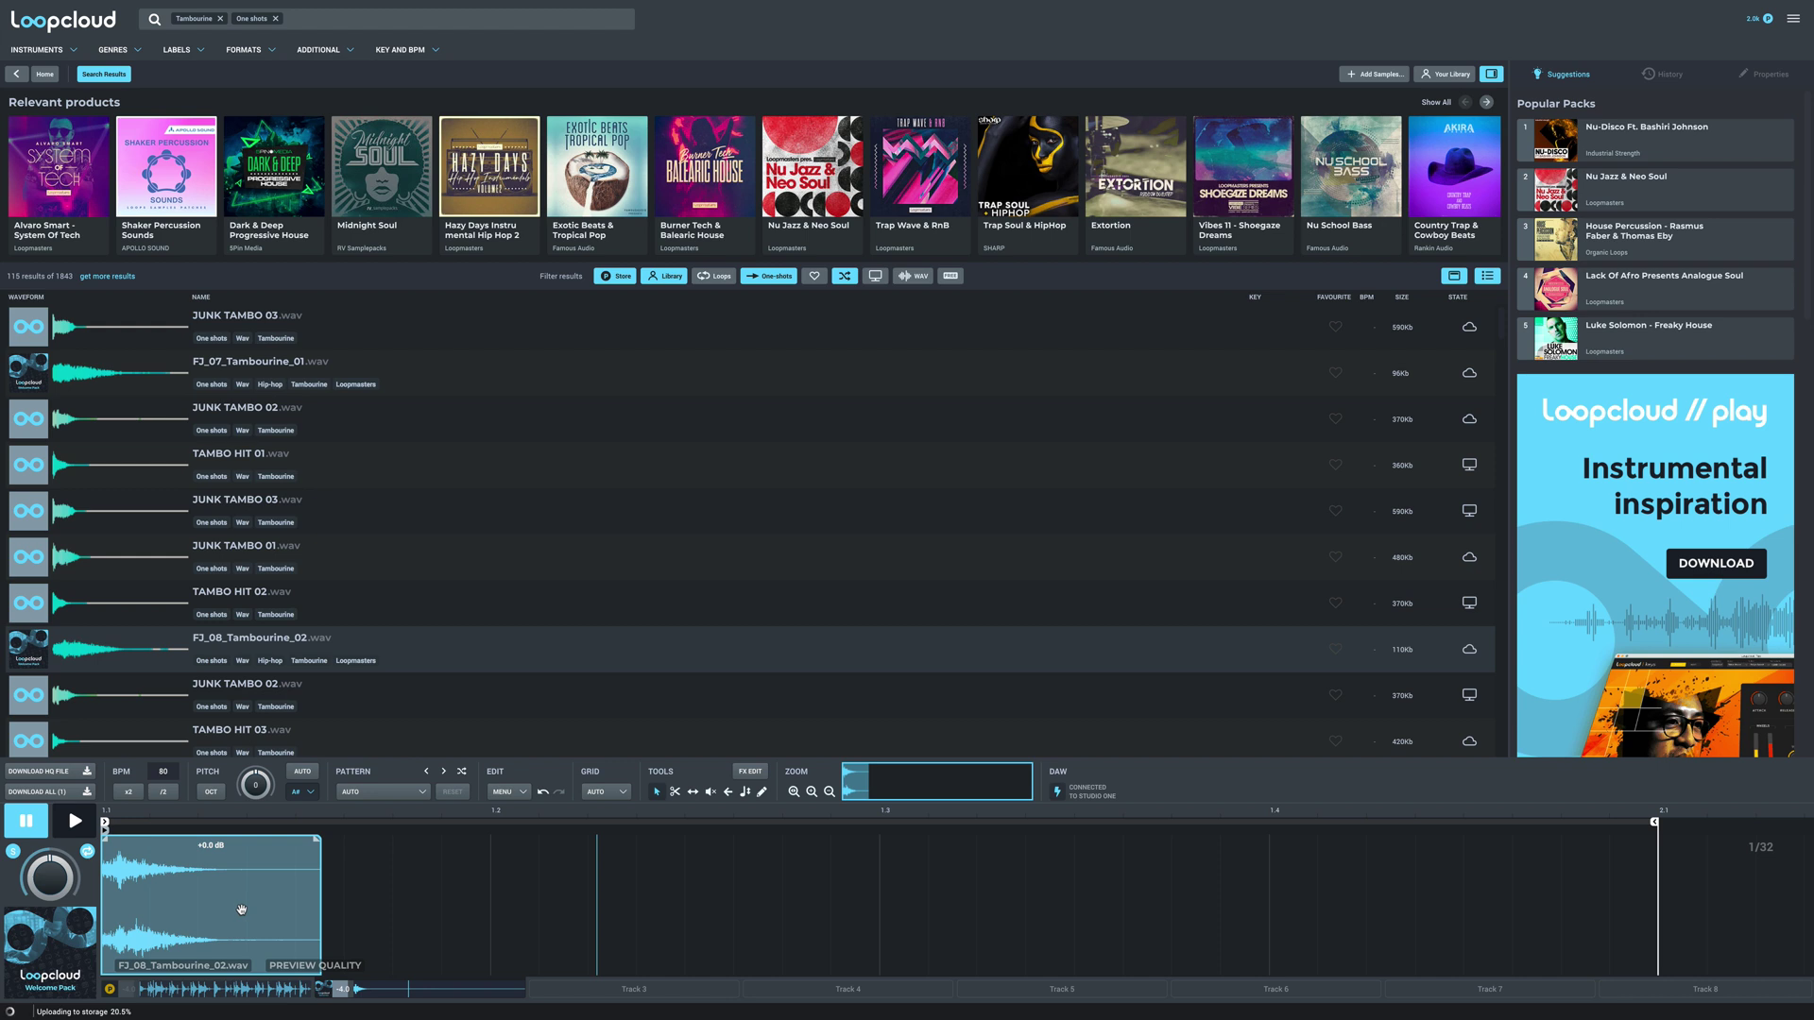
{"action": "left_click", "coordinate": [359, 792]}
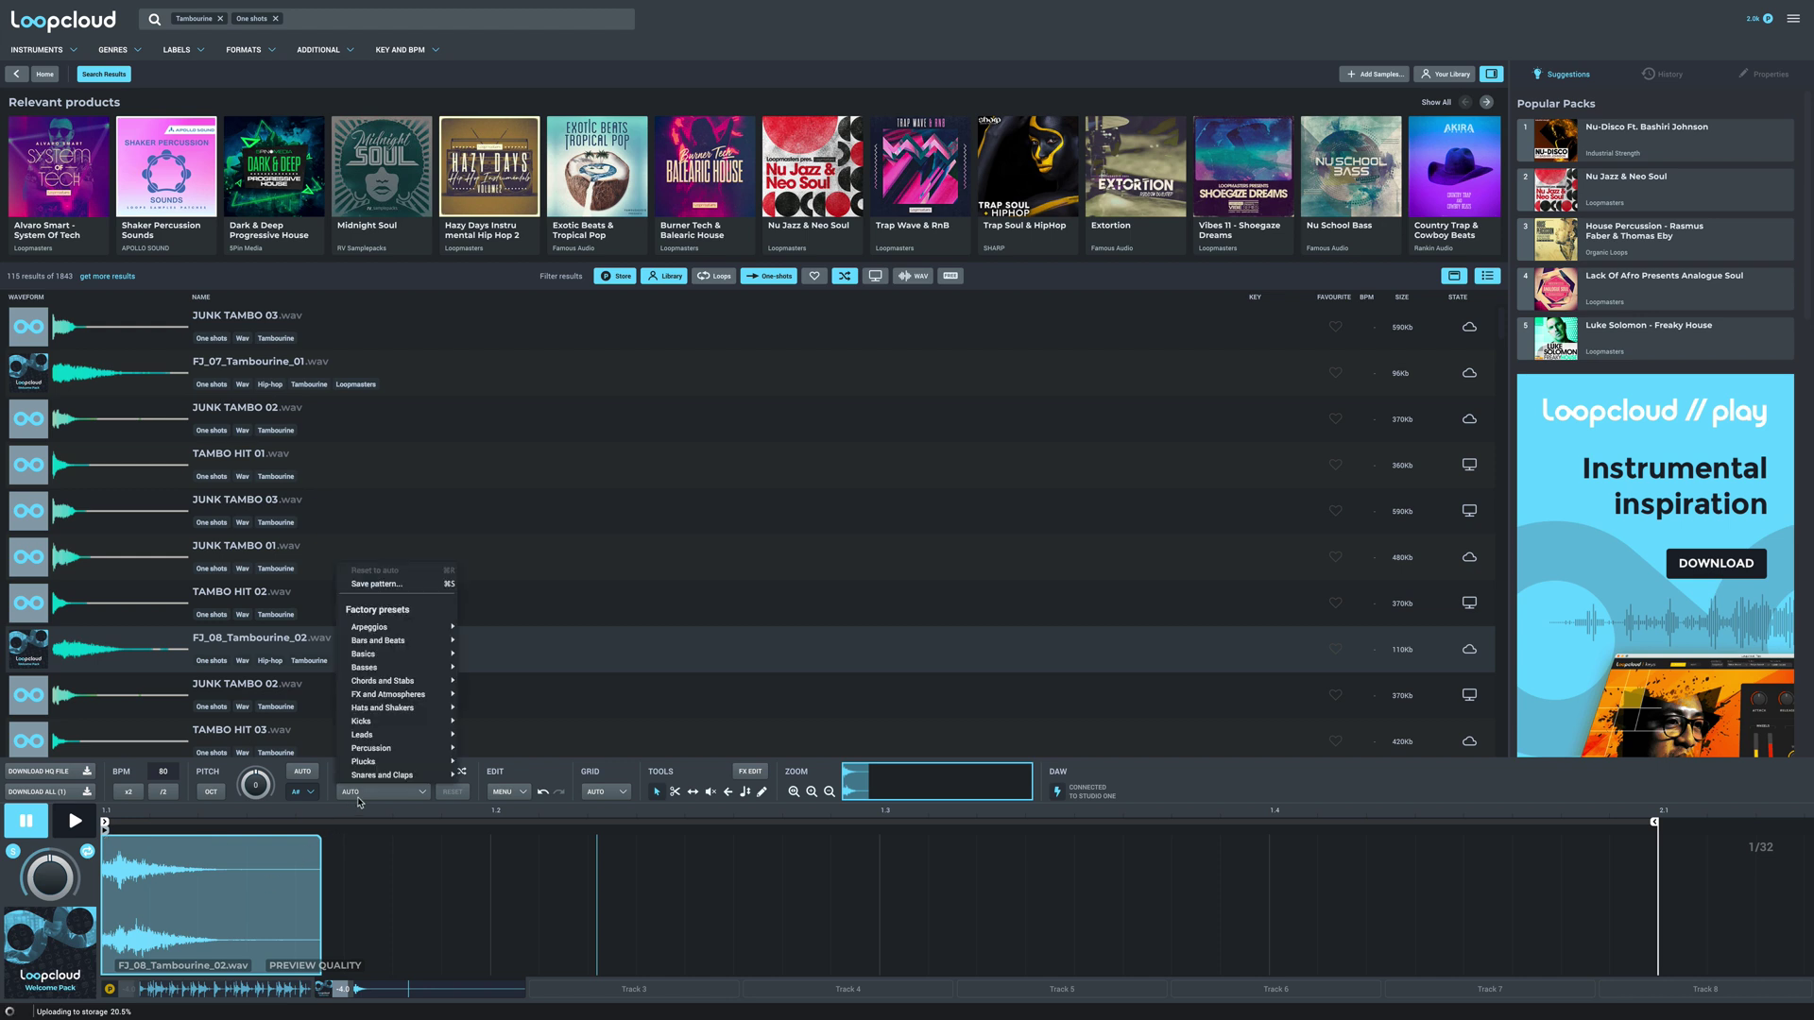
{"action": "left_click", "coordinate": [378, 774]}
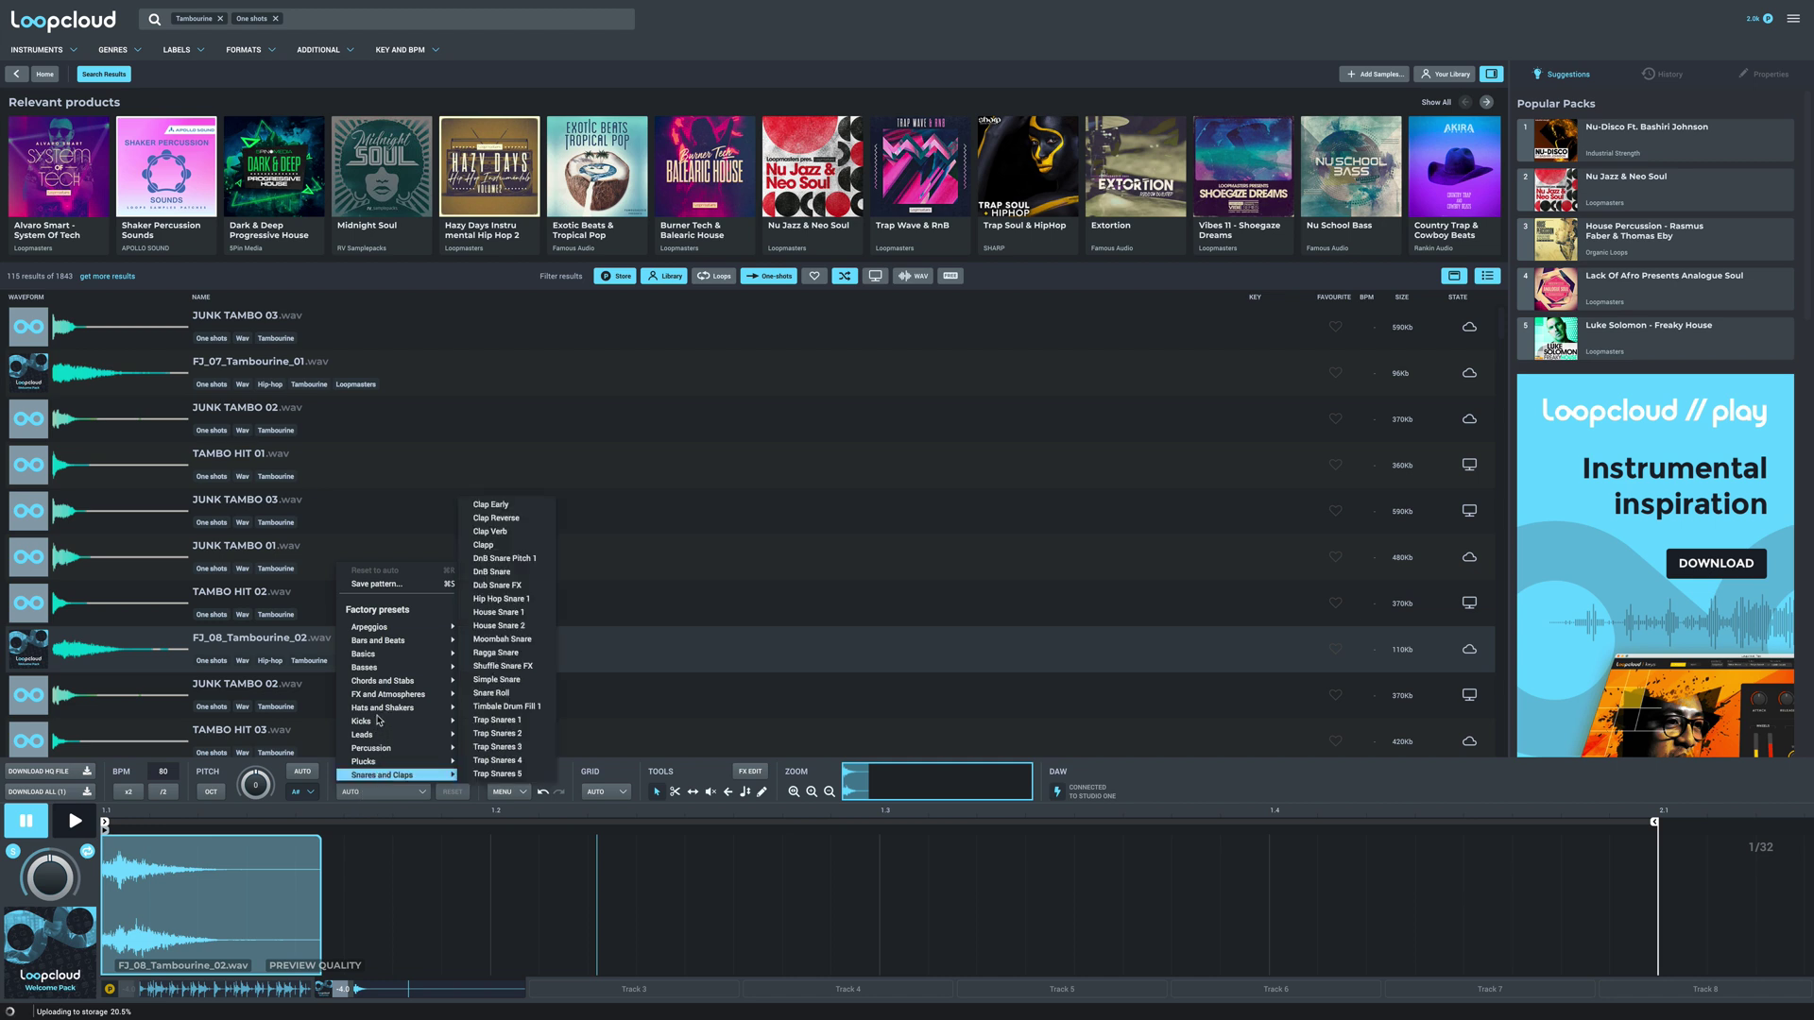
{"action": "mouse_move", "coordinate": [377, 710]}
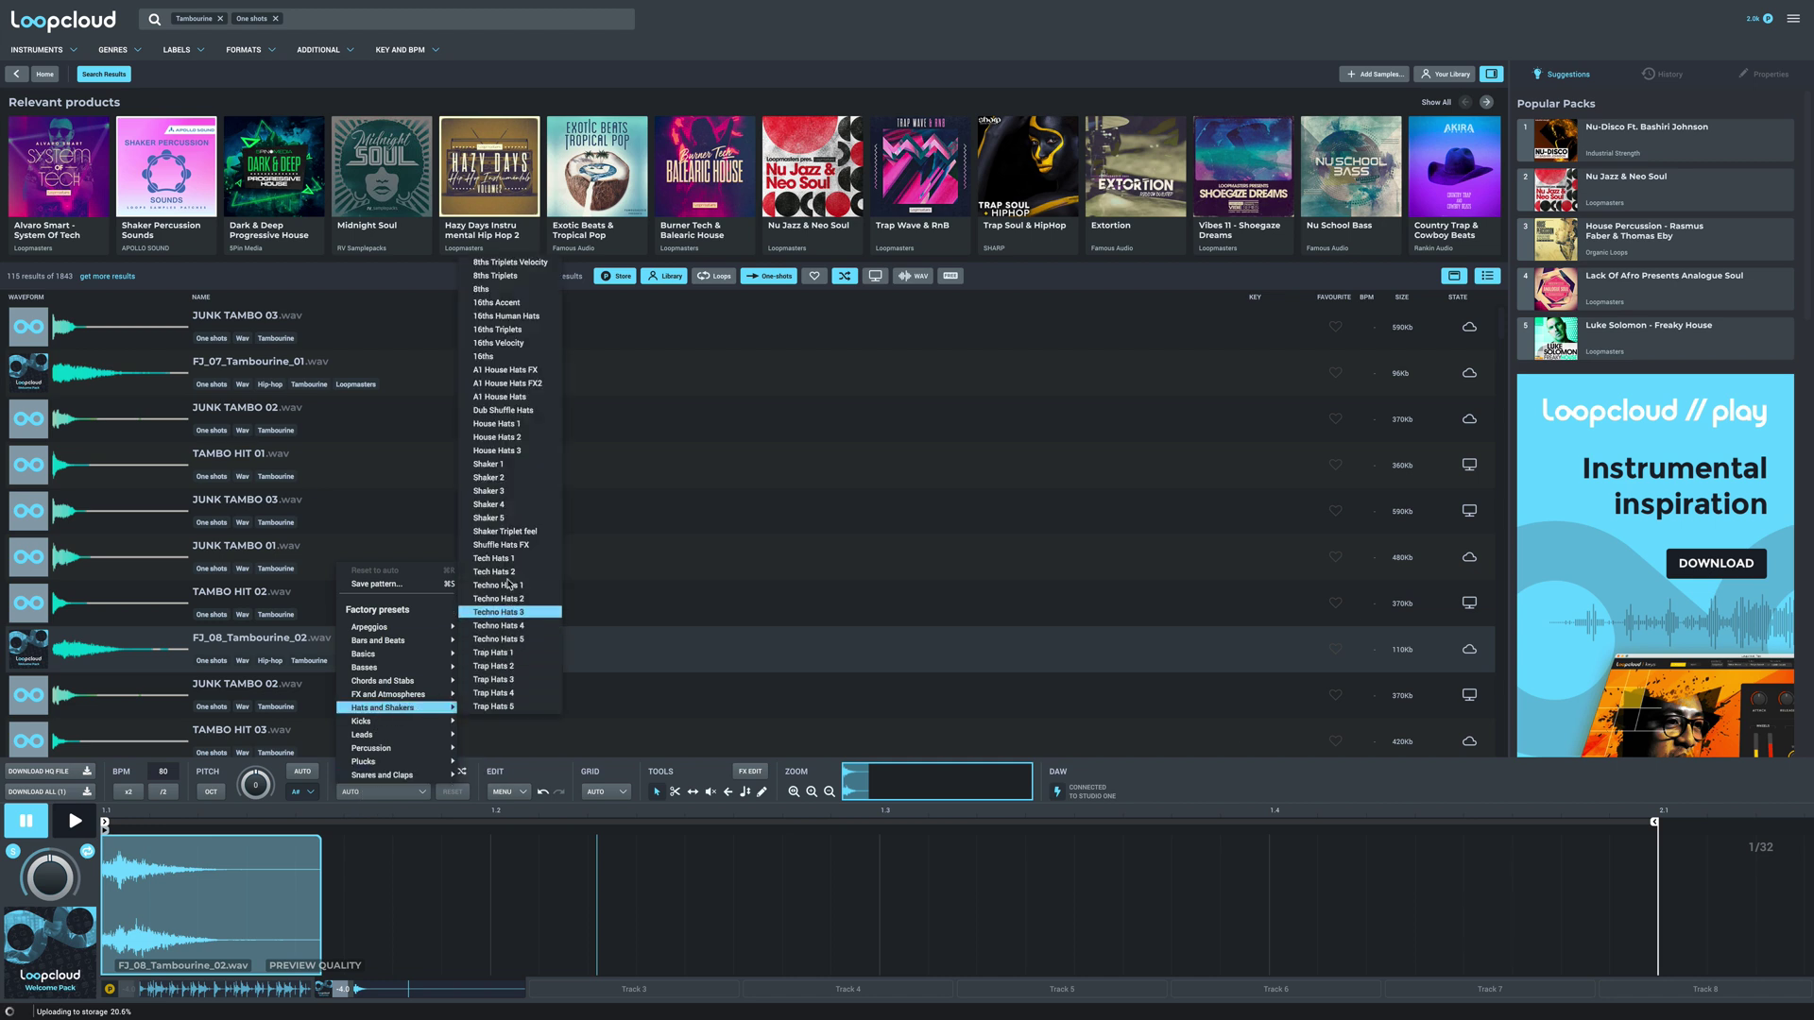
{"action": "left_click", "coordinate": [510, 465]}
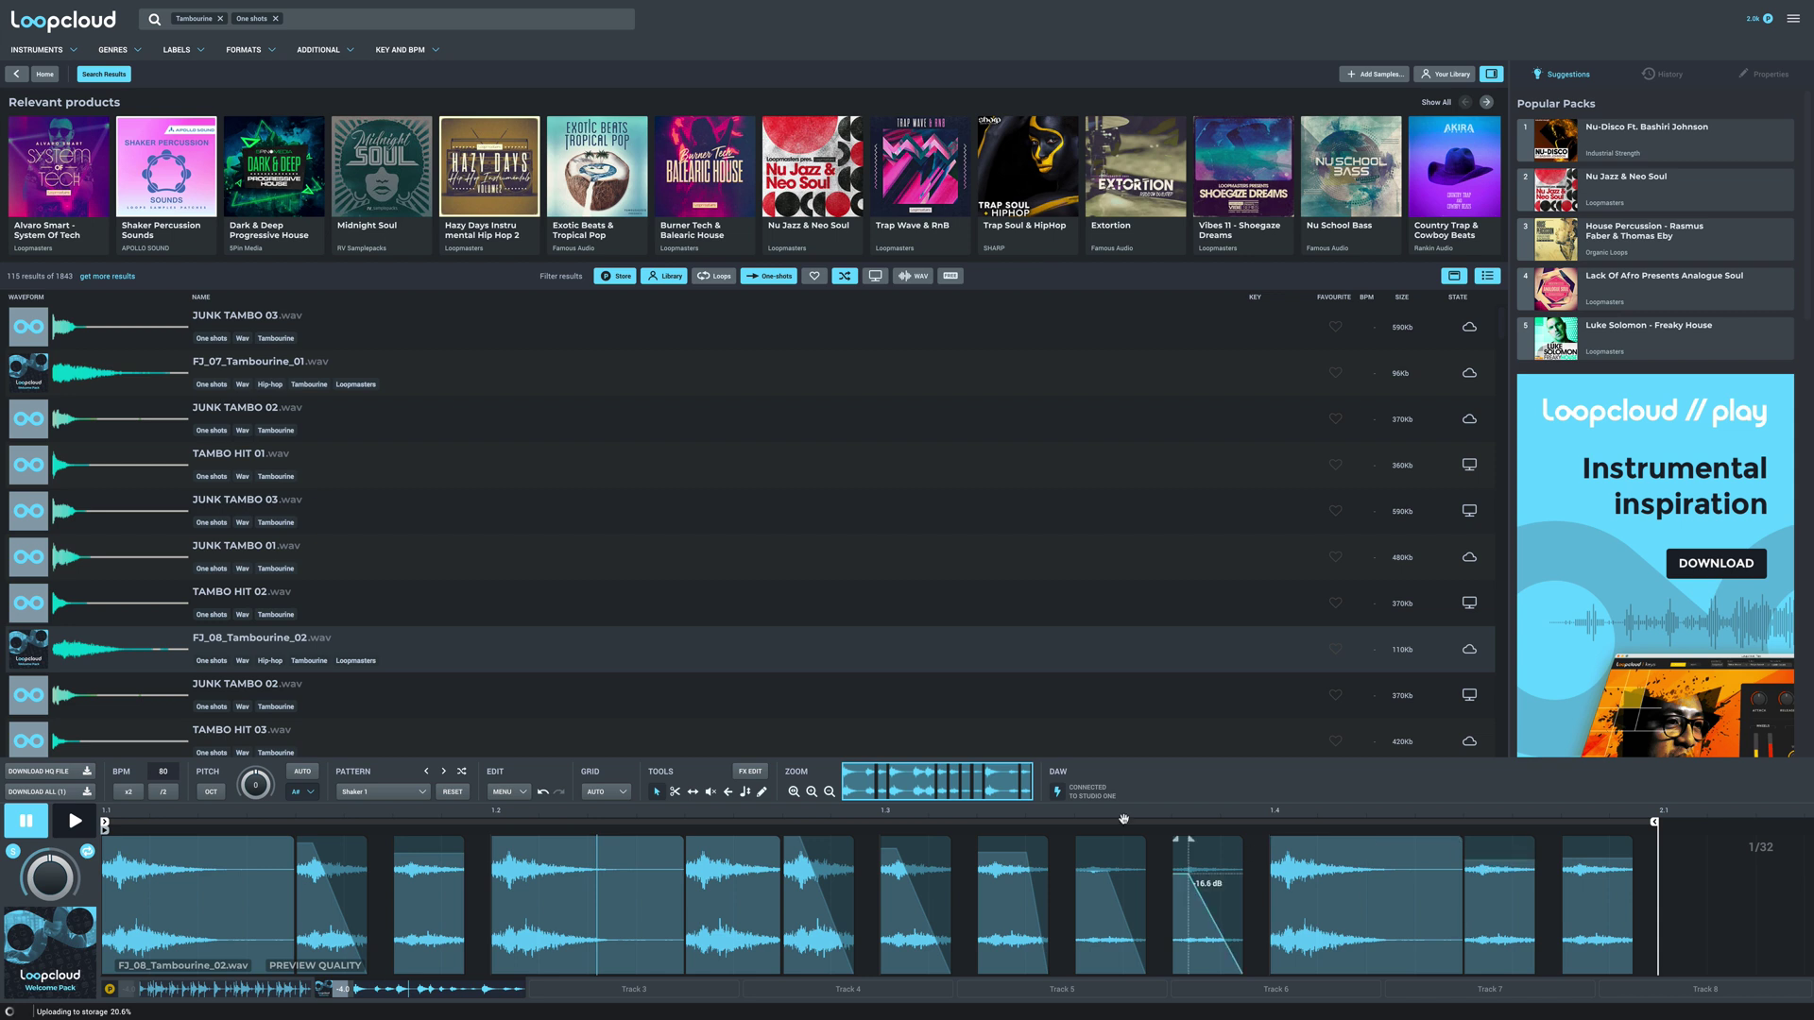
{"action": "key", "text": "space"}
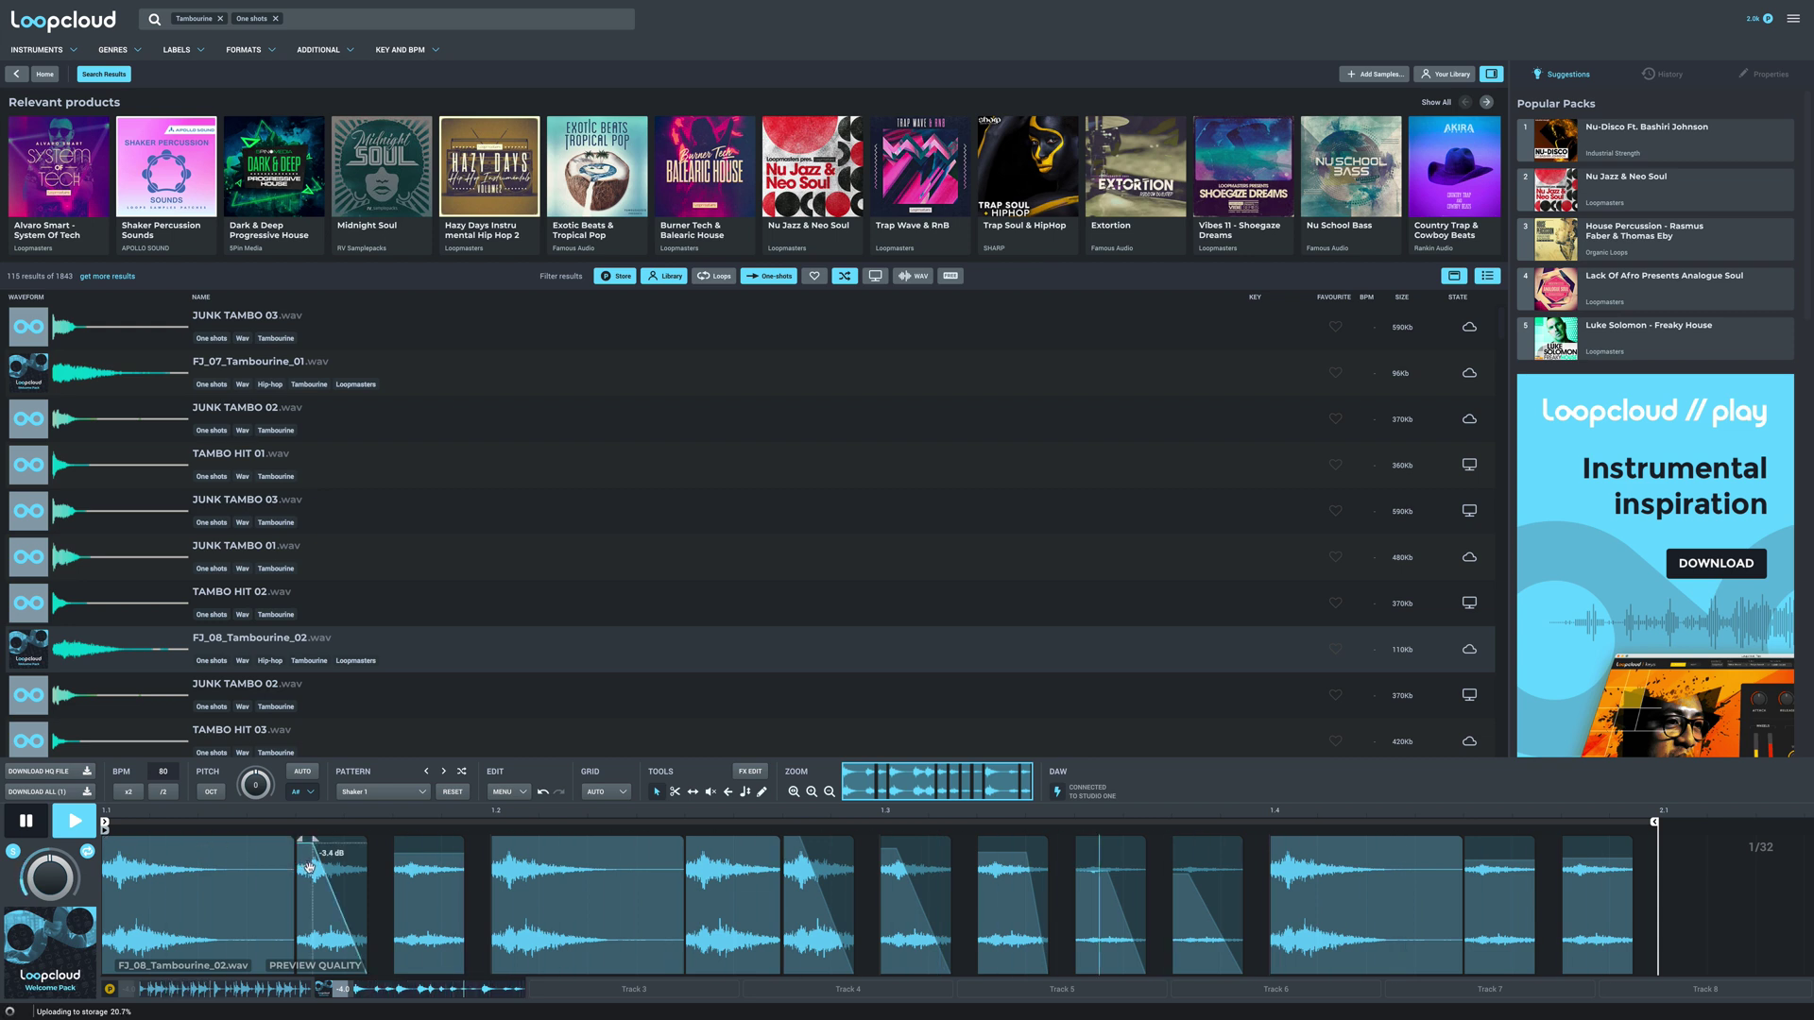
{"action": "key", "text": "space"}
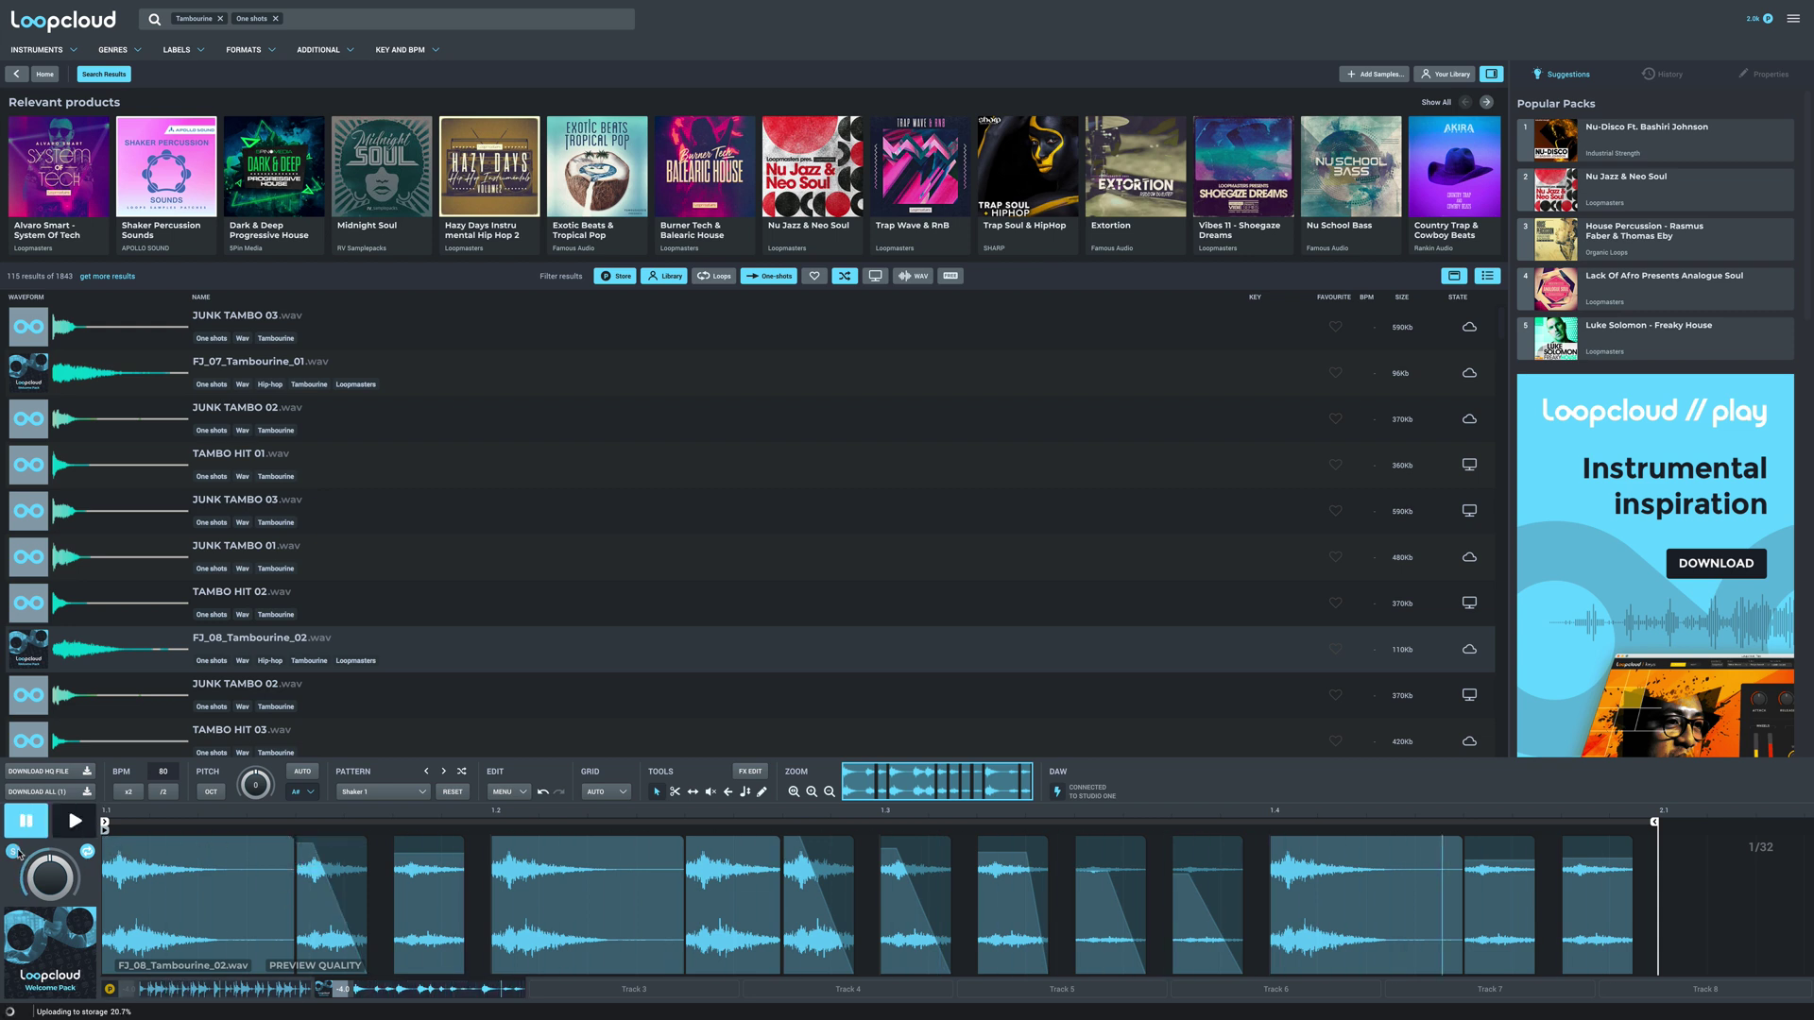
{"action": "key", "text": "space"}
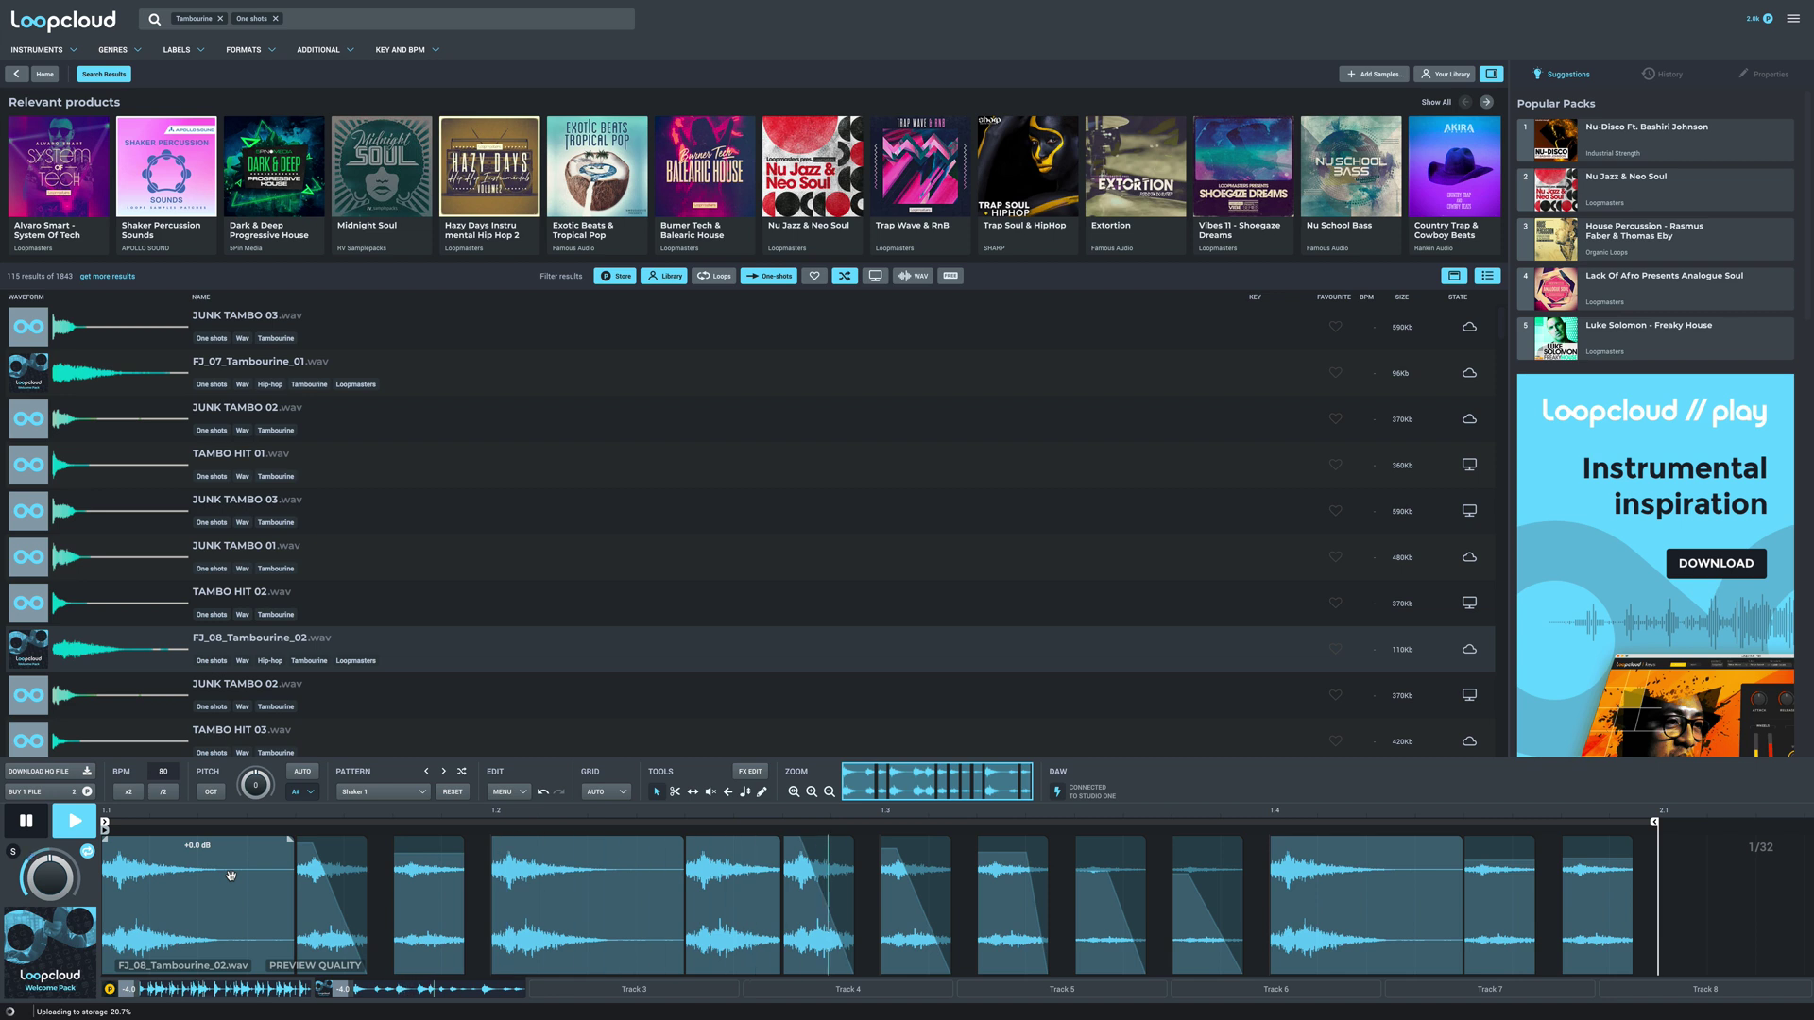
- Try TAMBO HIT 03, step the pattern to Shaker 2, then settle on TAMBO HIT 01
{"action": "left_click", "coordinate": [422, 793]}
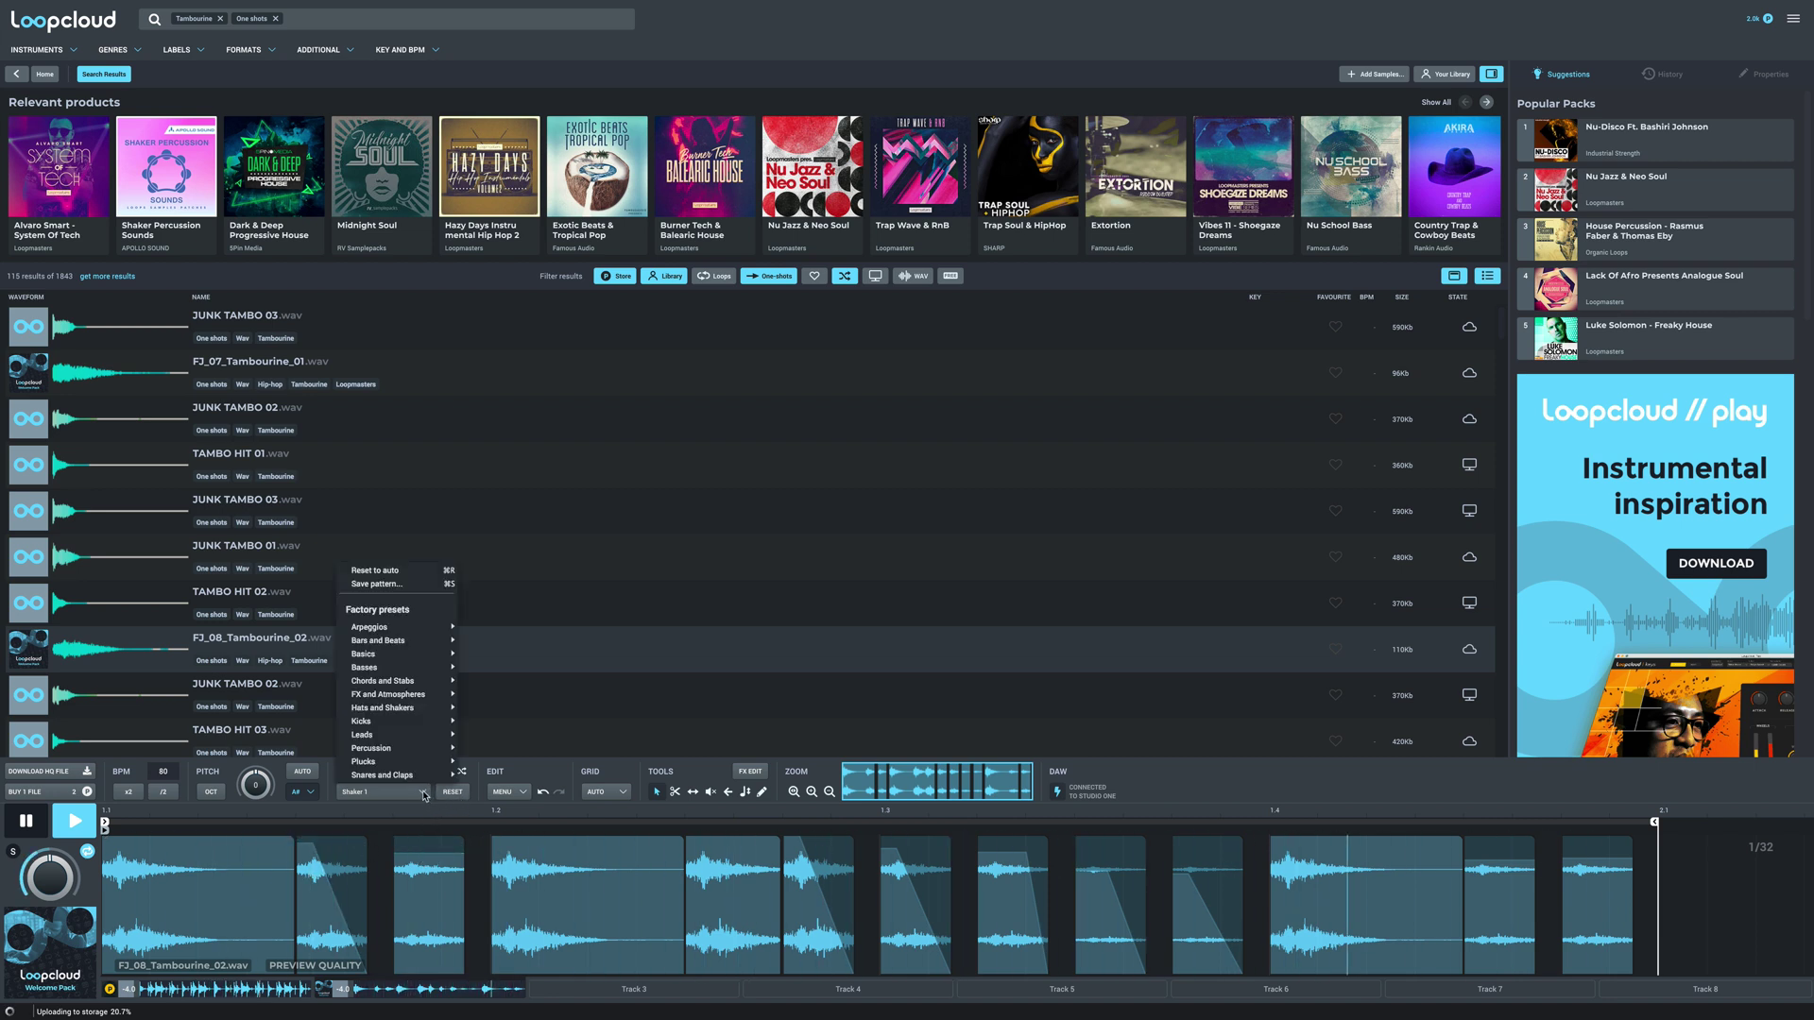
{"action": "left_click", "coordinate": [463, 774]}
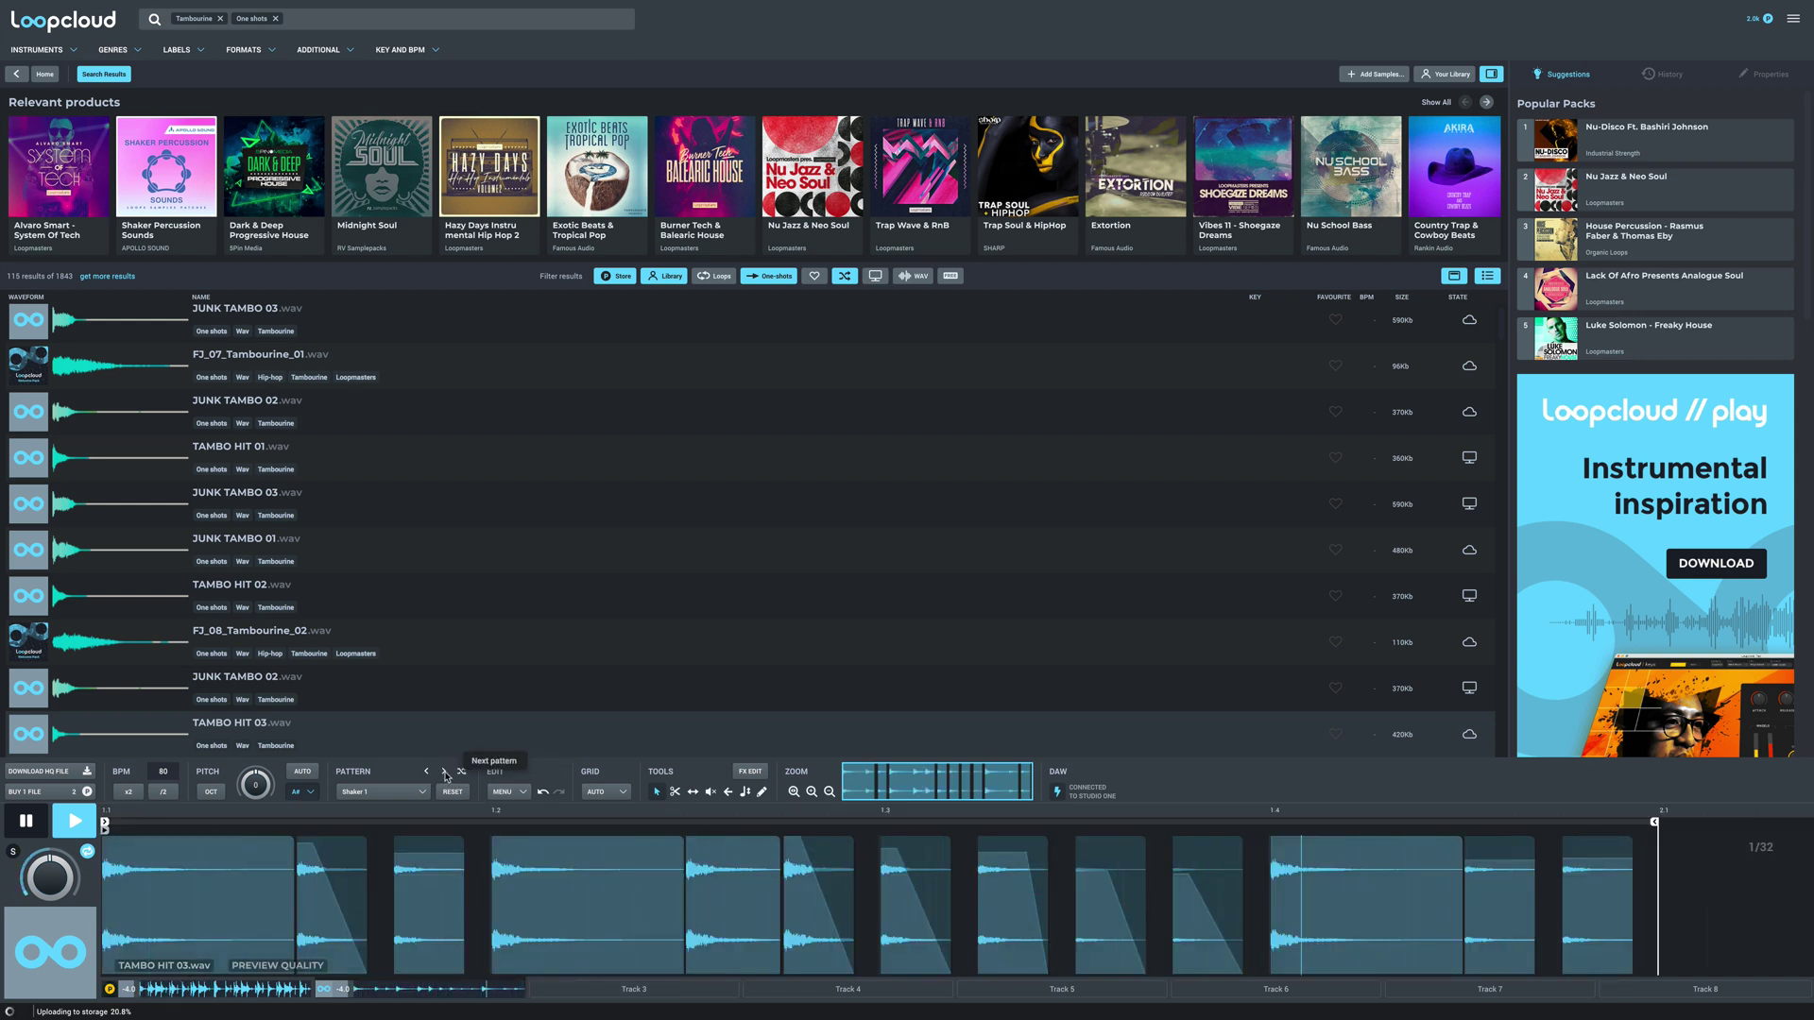
{"action": "left_click", "coordinate": [445, 773]}
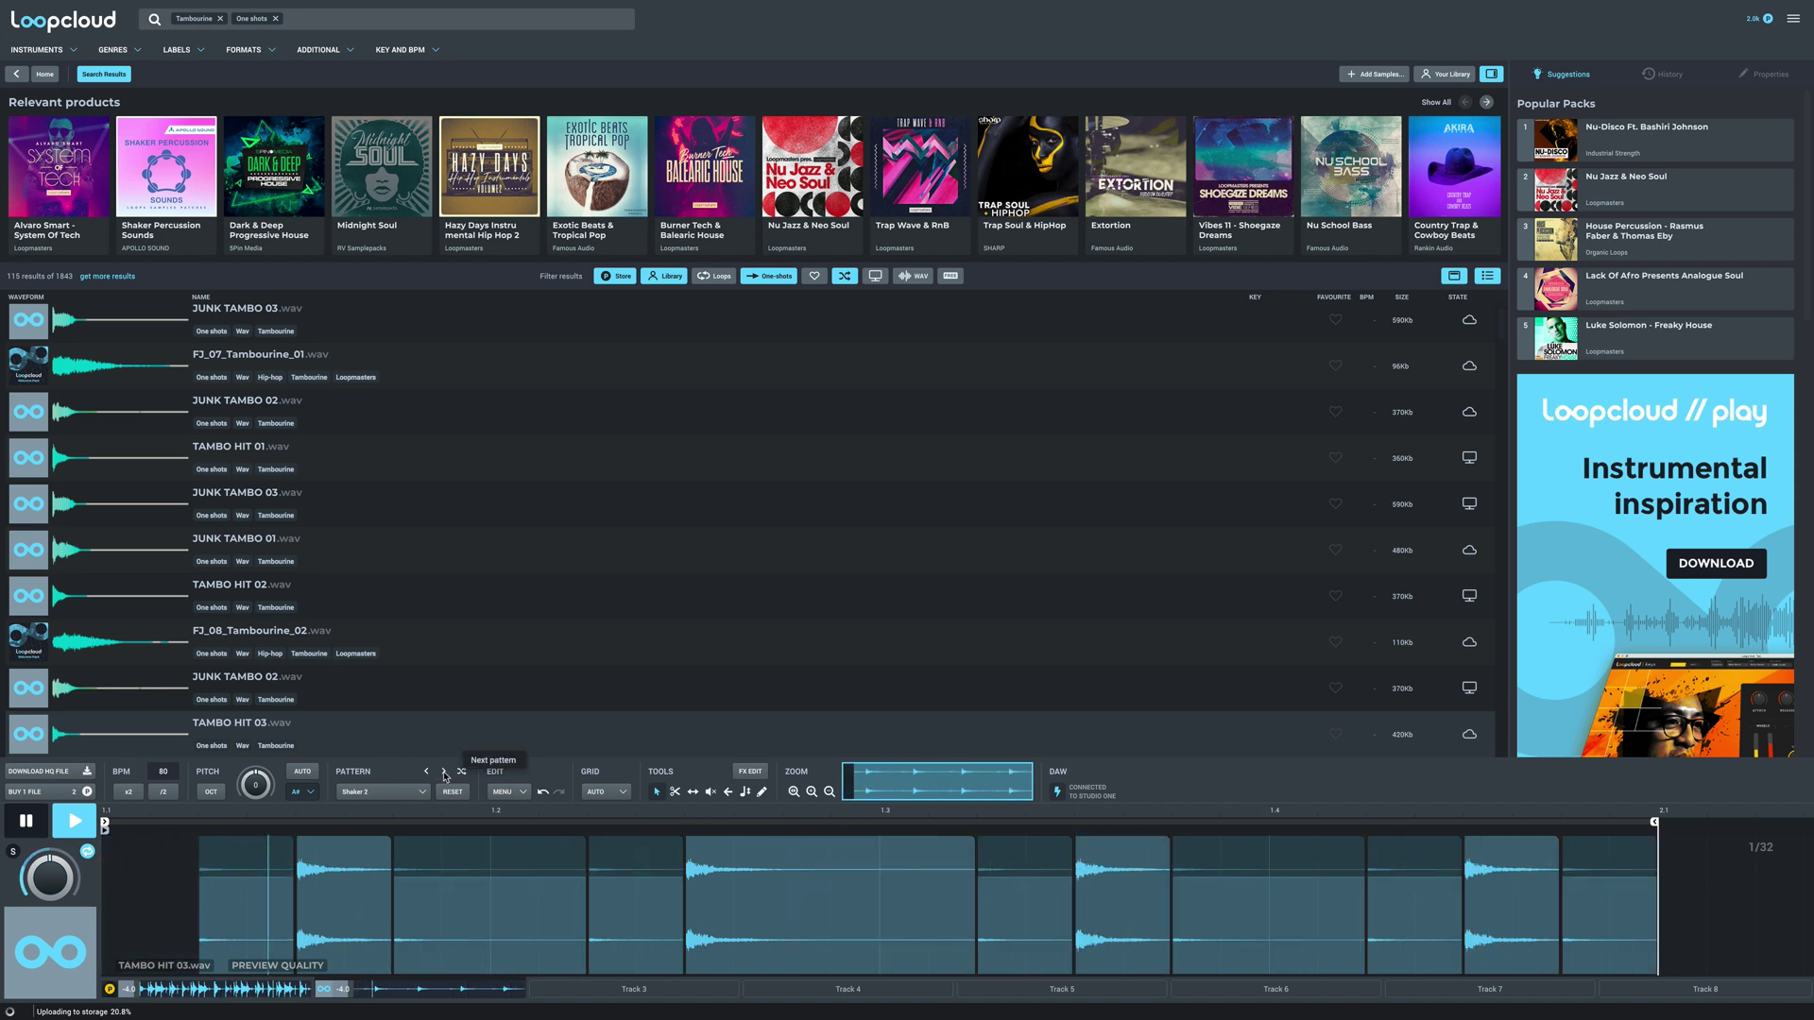
{"action": "left_click", "coordinate": [259, 453]}
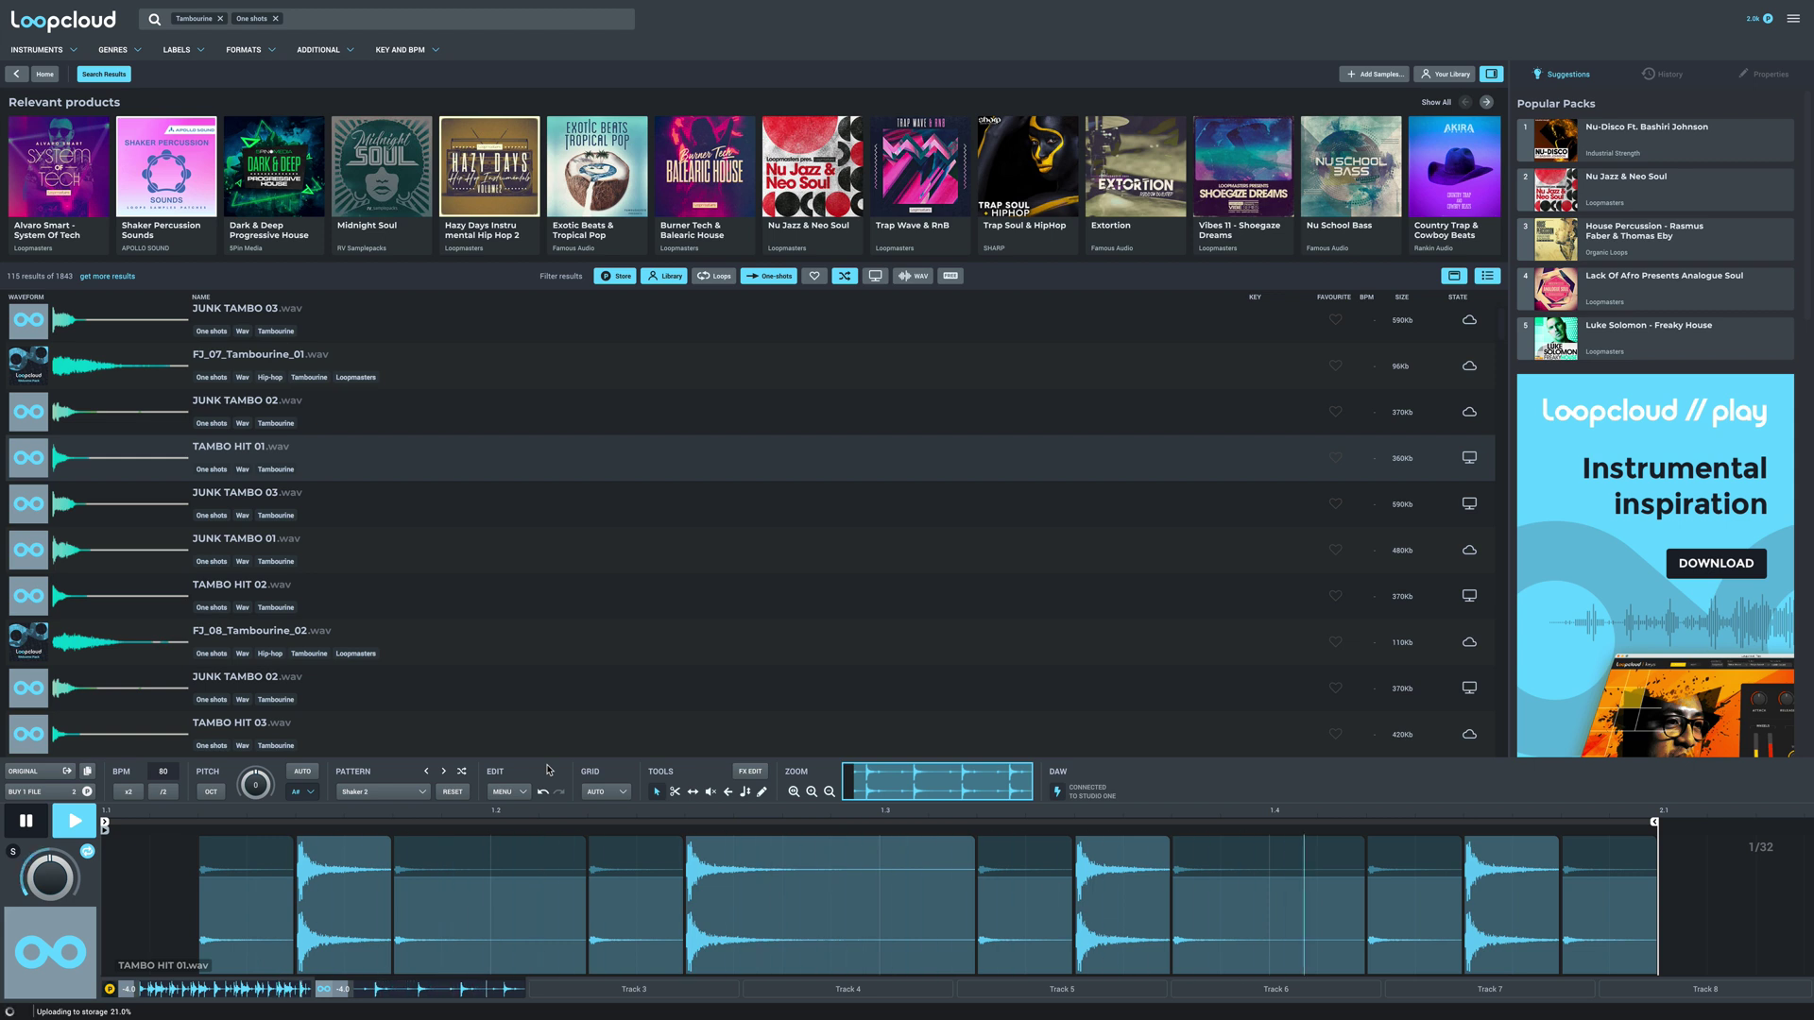
{"action": "key", "text": "space"}
- Switch to the empty Track 3 and open the RnB Bass pack page
{"action": "left_click", "coordinate": [646, 992]}
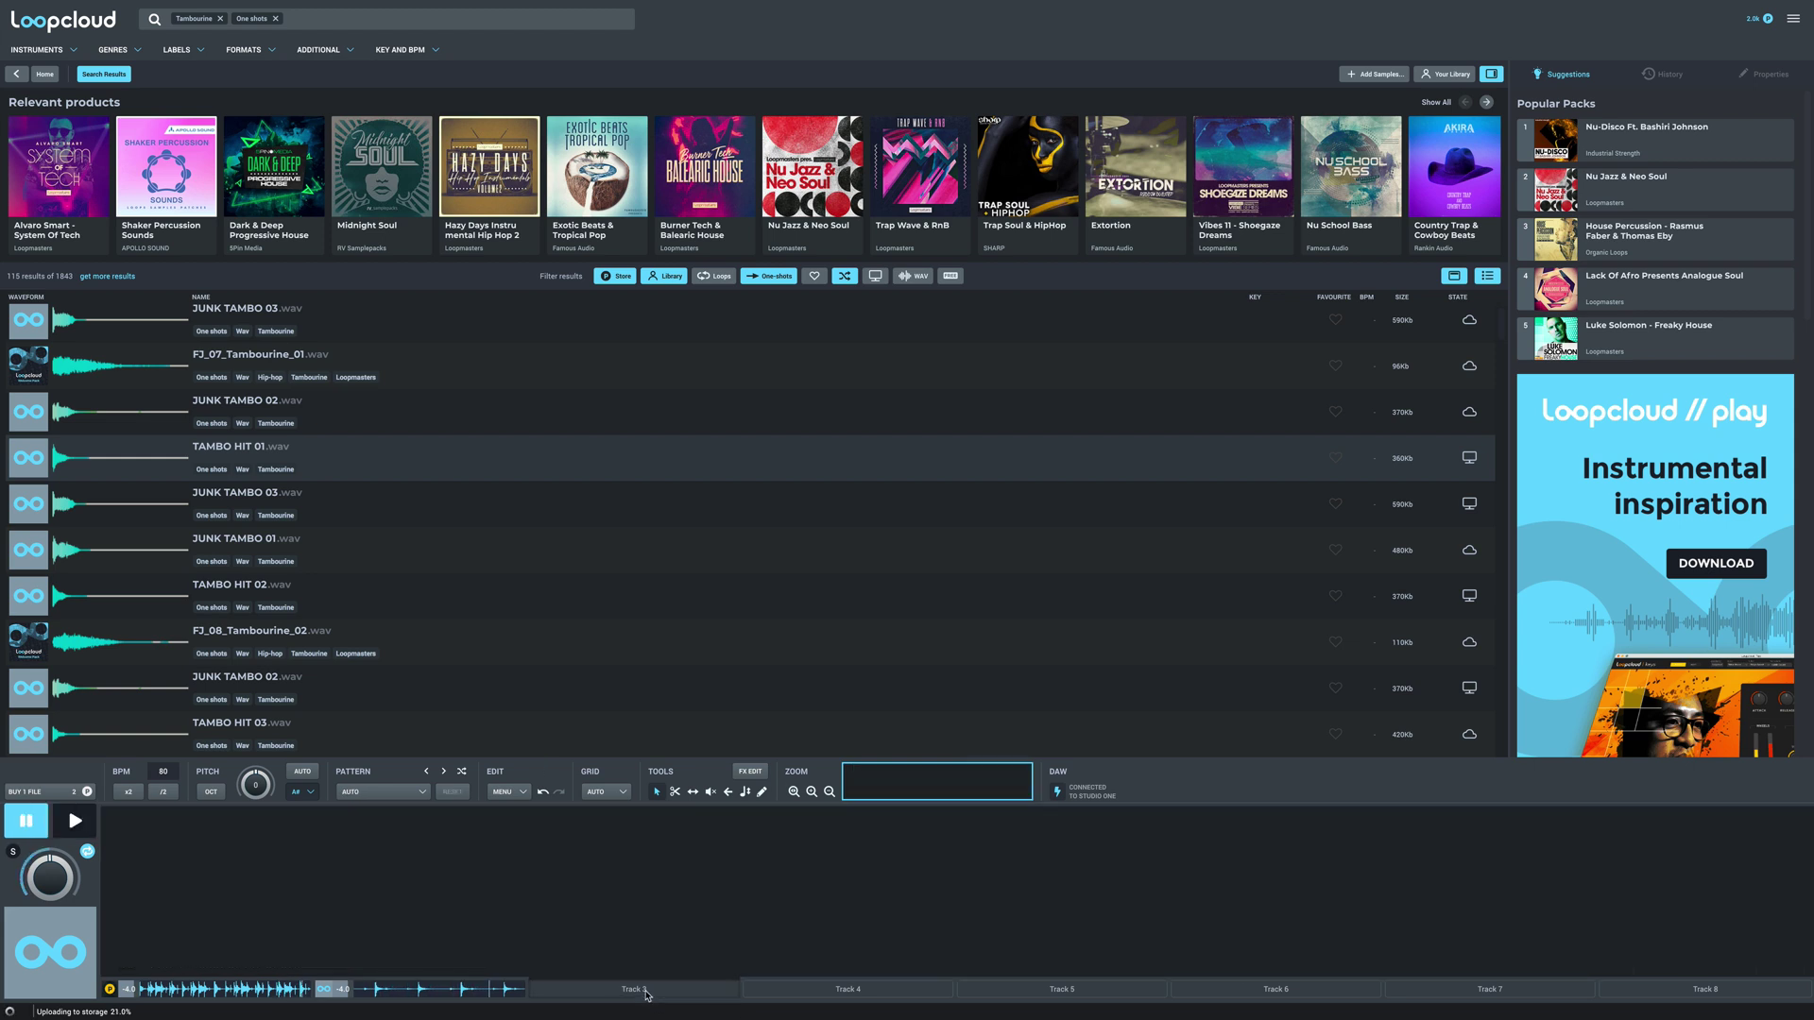
{"action": "left_click", "coordinate": [400, 133]}
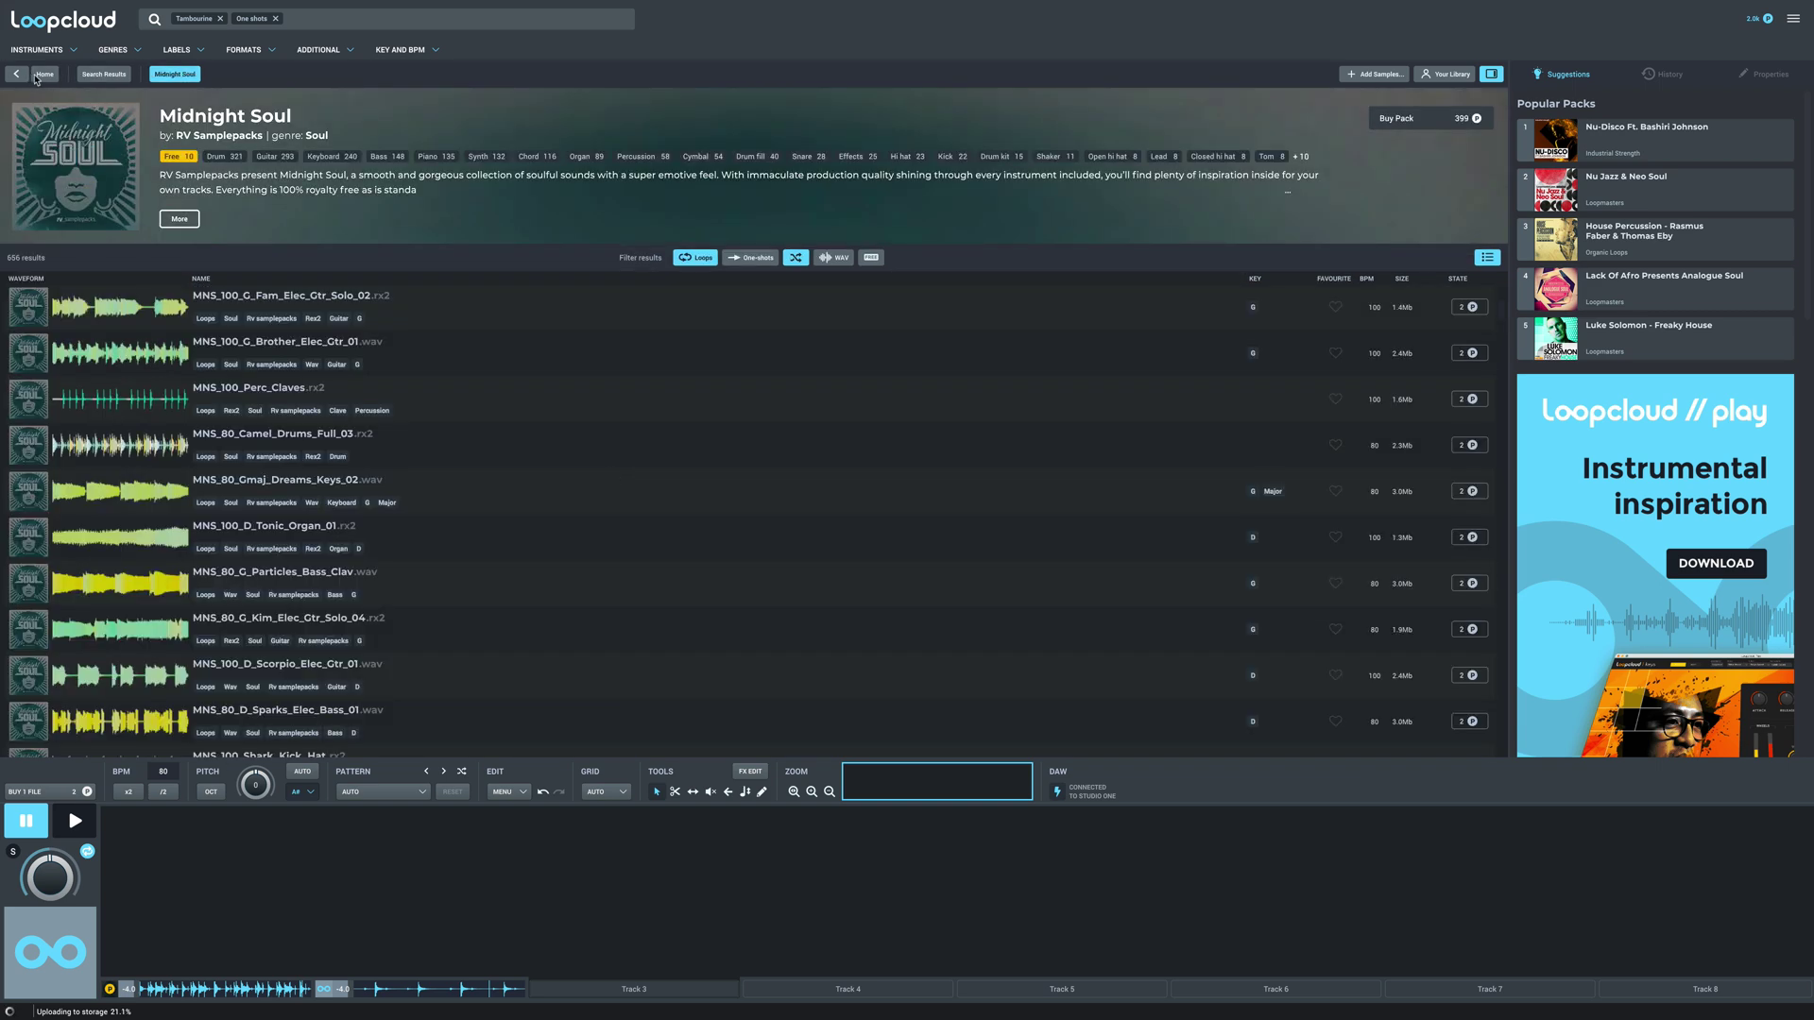
{"action": "left_click", "coordinate": [45, 75]}
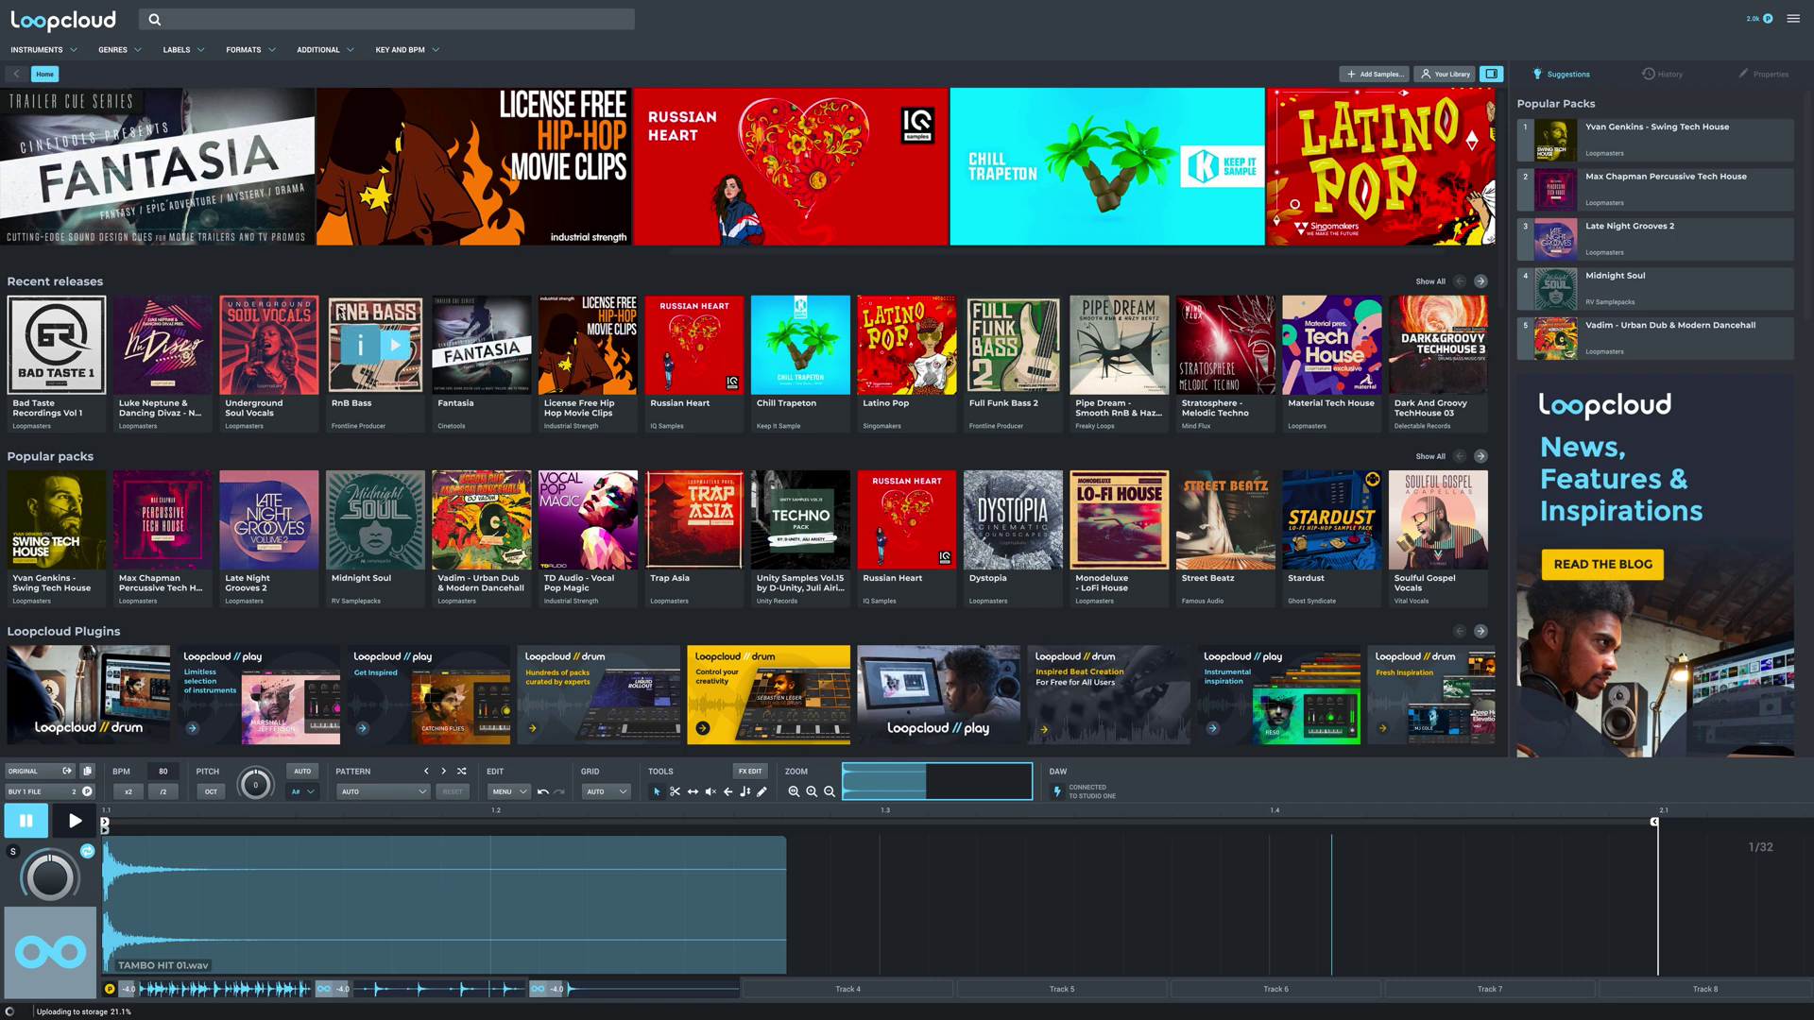
{"action": "left_click", "coordinate": [347, 311]}
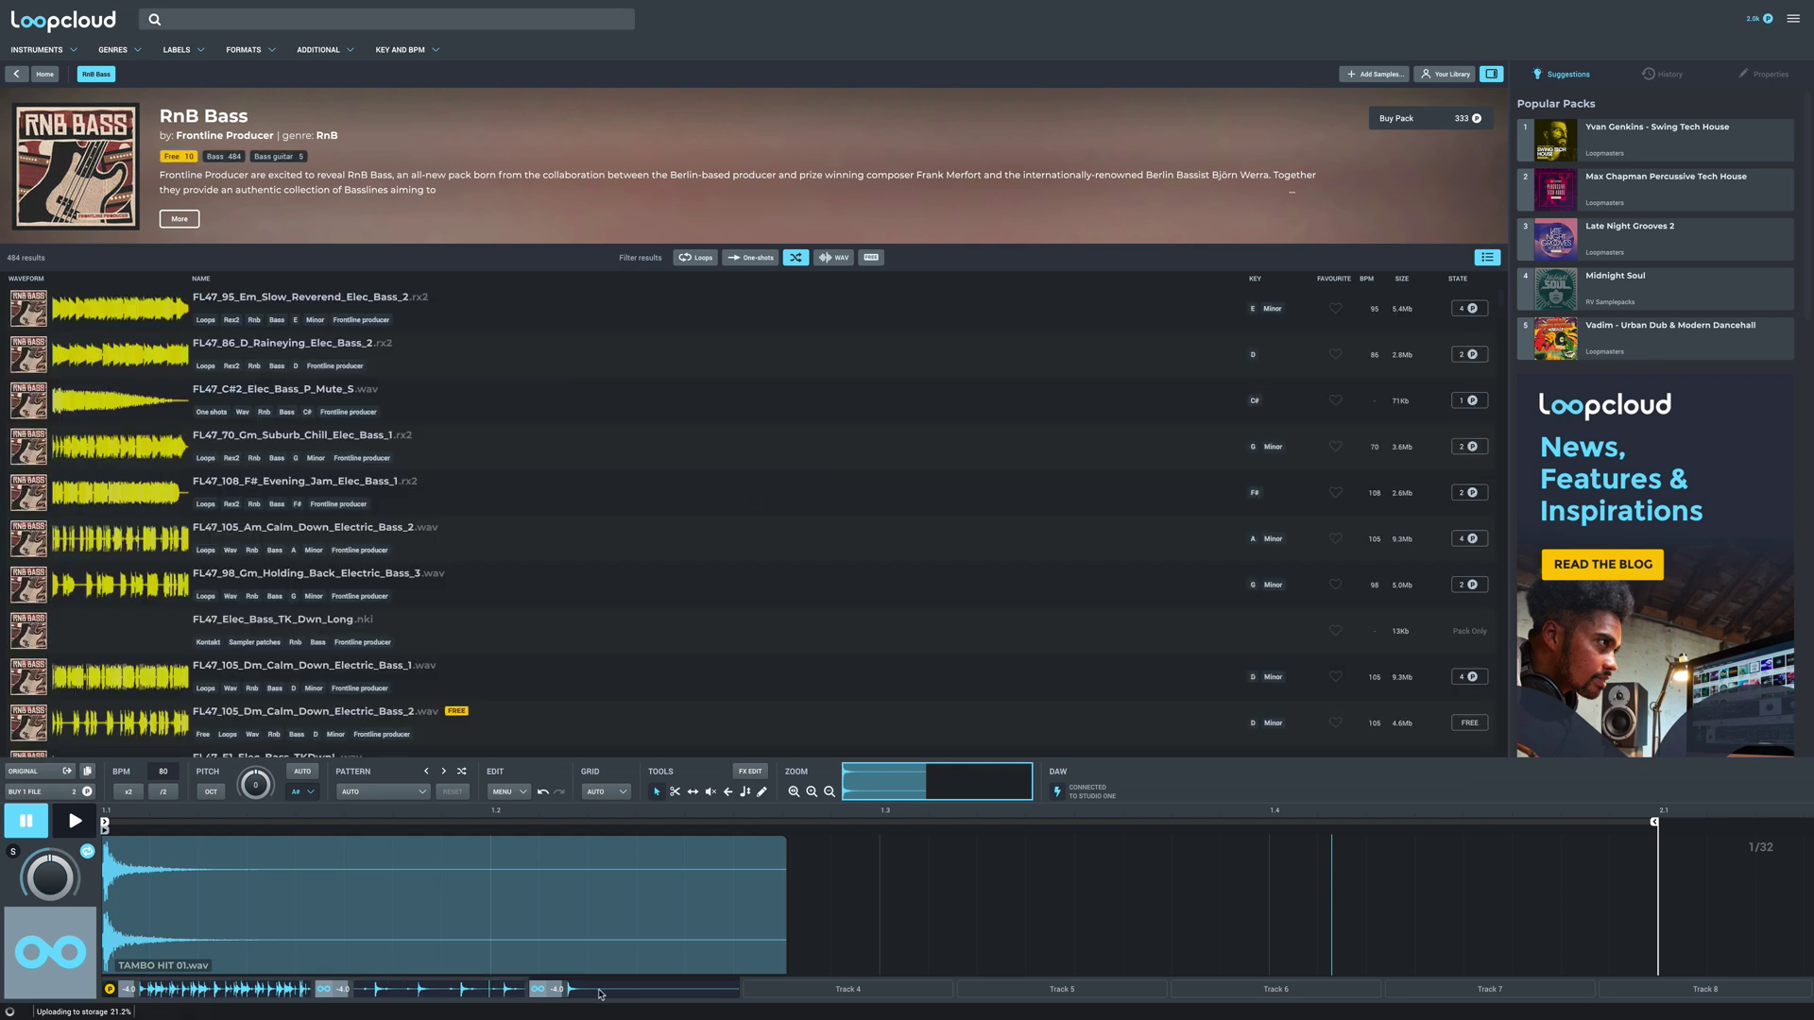
- Audition two bass loops, then load the FL47_C#2_Elec_Bass_P_Mute_S one-shot onto Track 3
{"action": "left_click", "coordinate": [354, 581]}
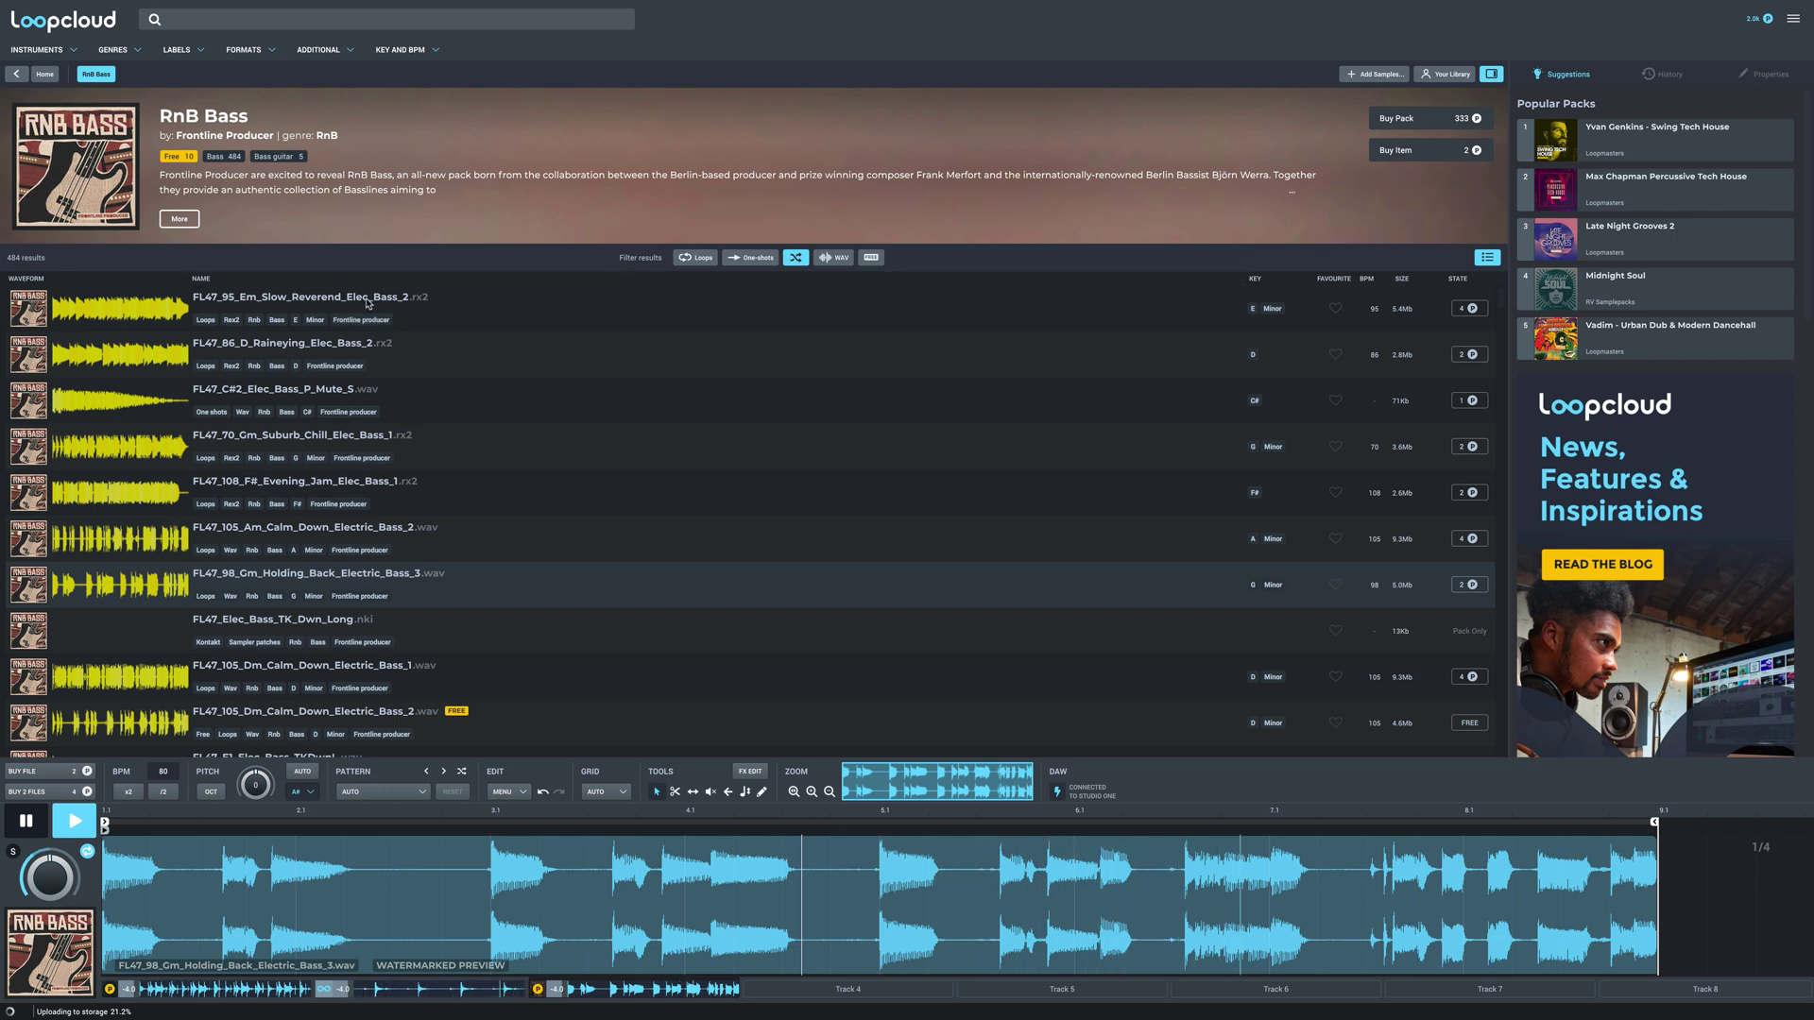
{"action": "left_click", "coordinate": [371, 350]}
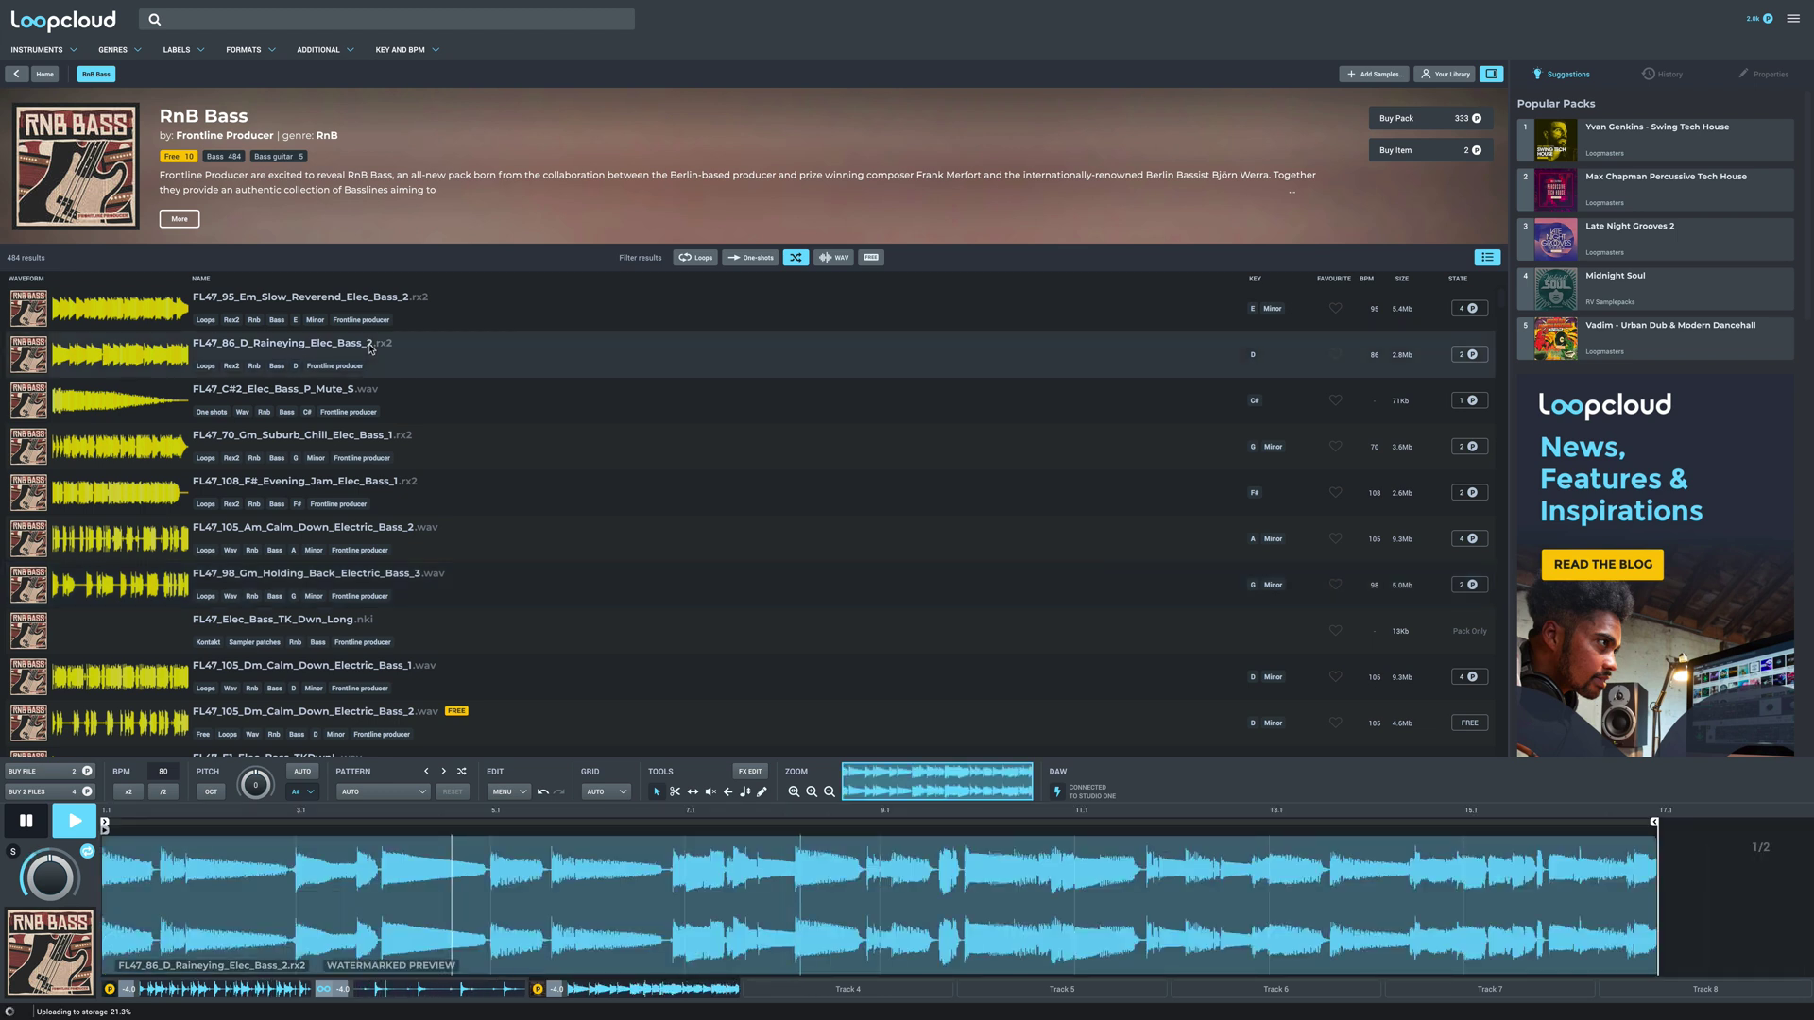
{"action": "left_click", "coordinate": [364, 393]}
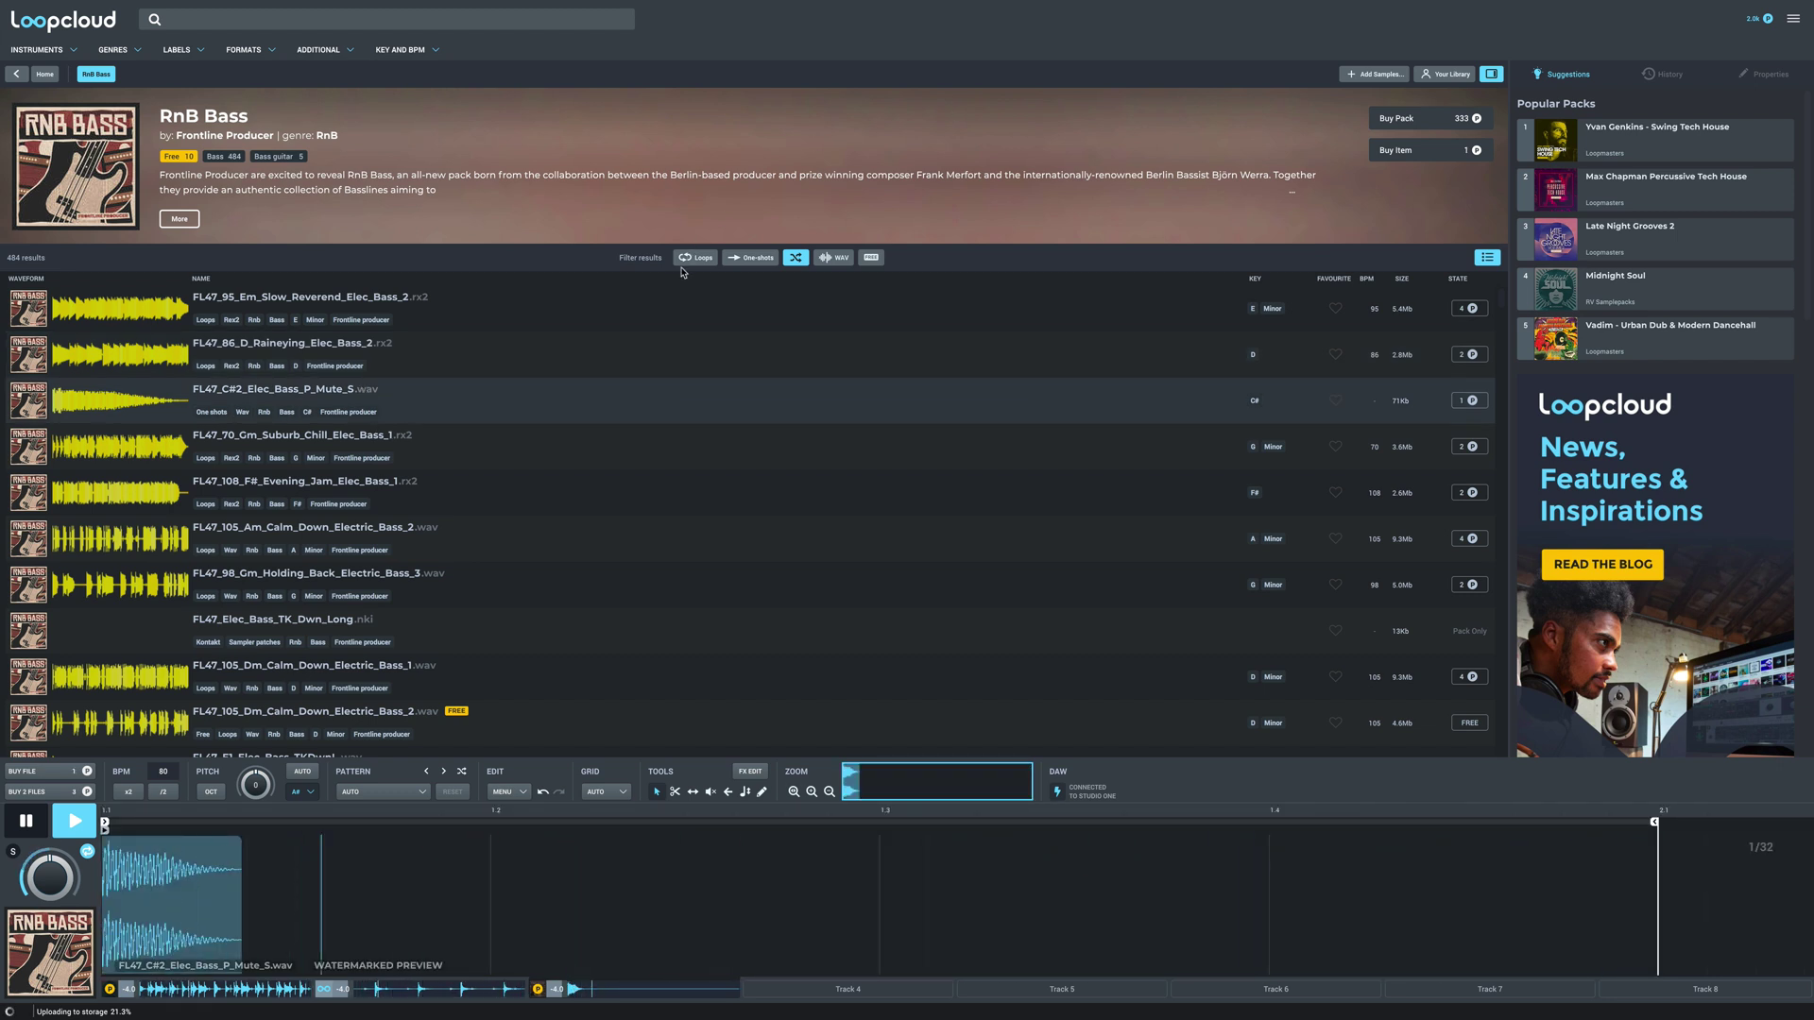
{"action": "key", "text": "space"}
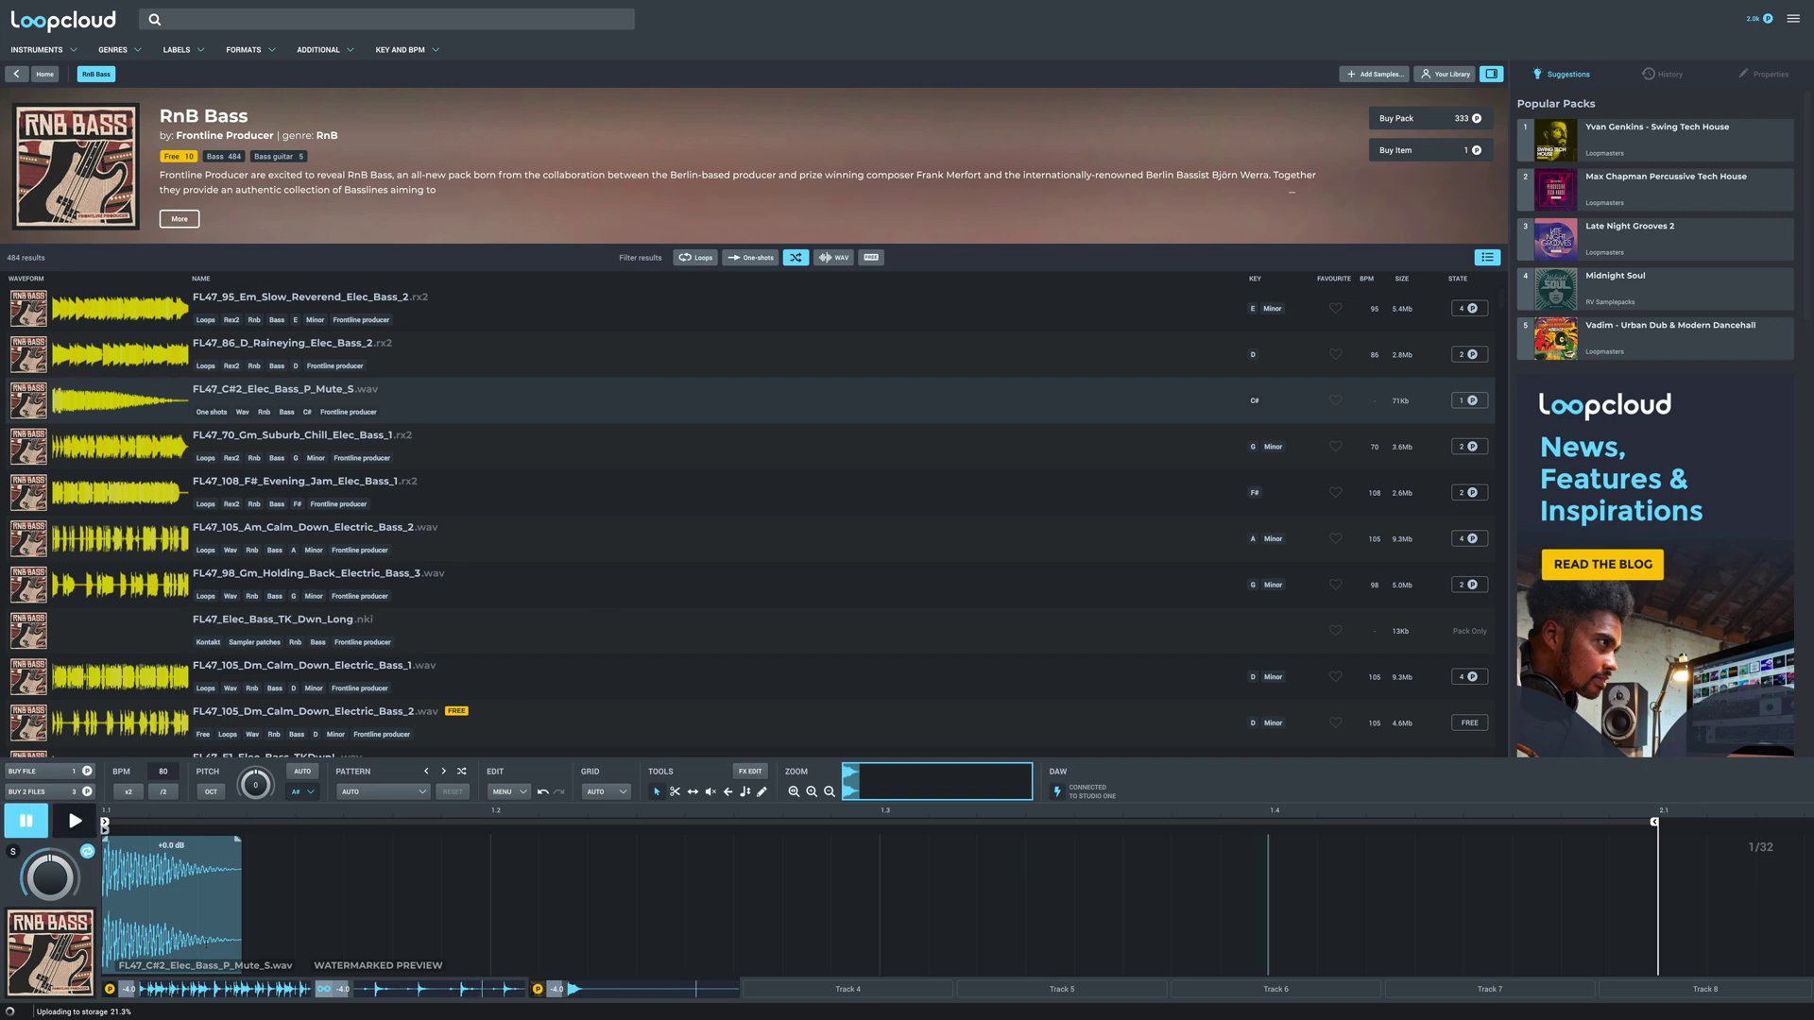
- Apply the Funk 1 bass pattern to the clip, then step through to Funky House 1
{"action": "left_click", "coordinate": [195, 918]}
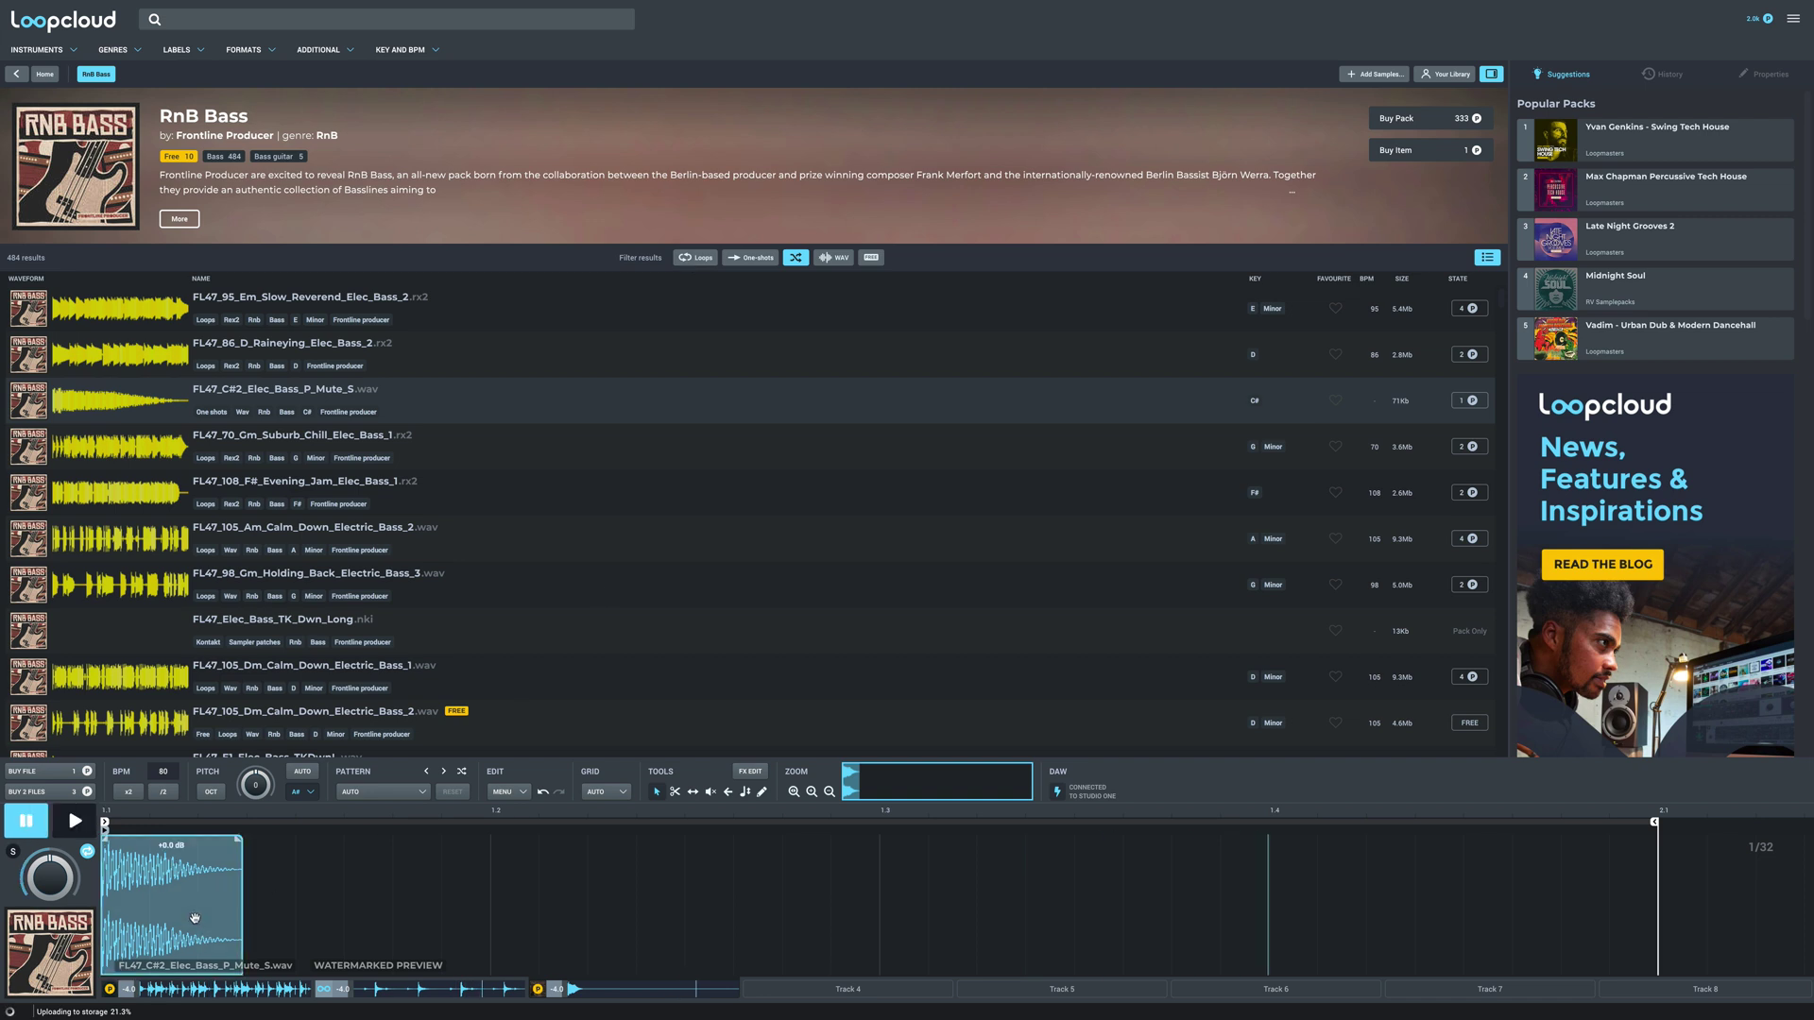
{"action": "left_click", "coordinate": [398, 794]}
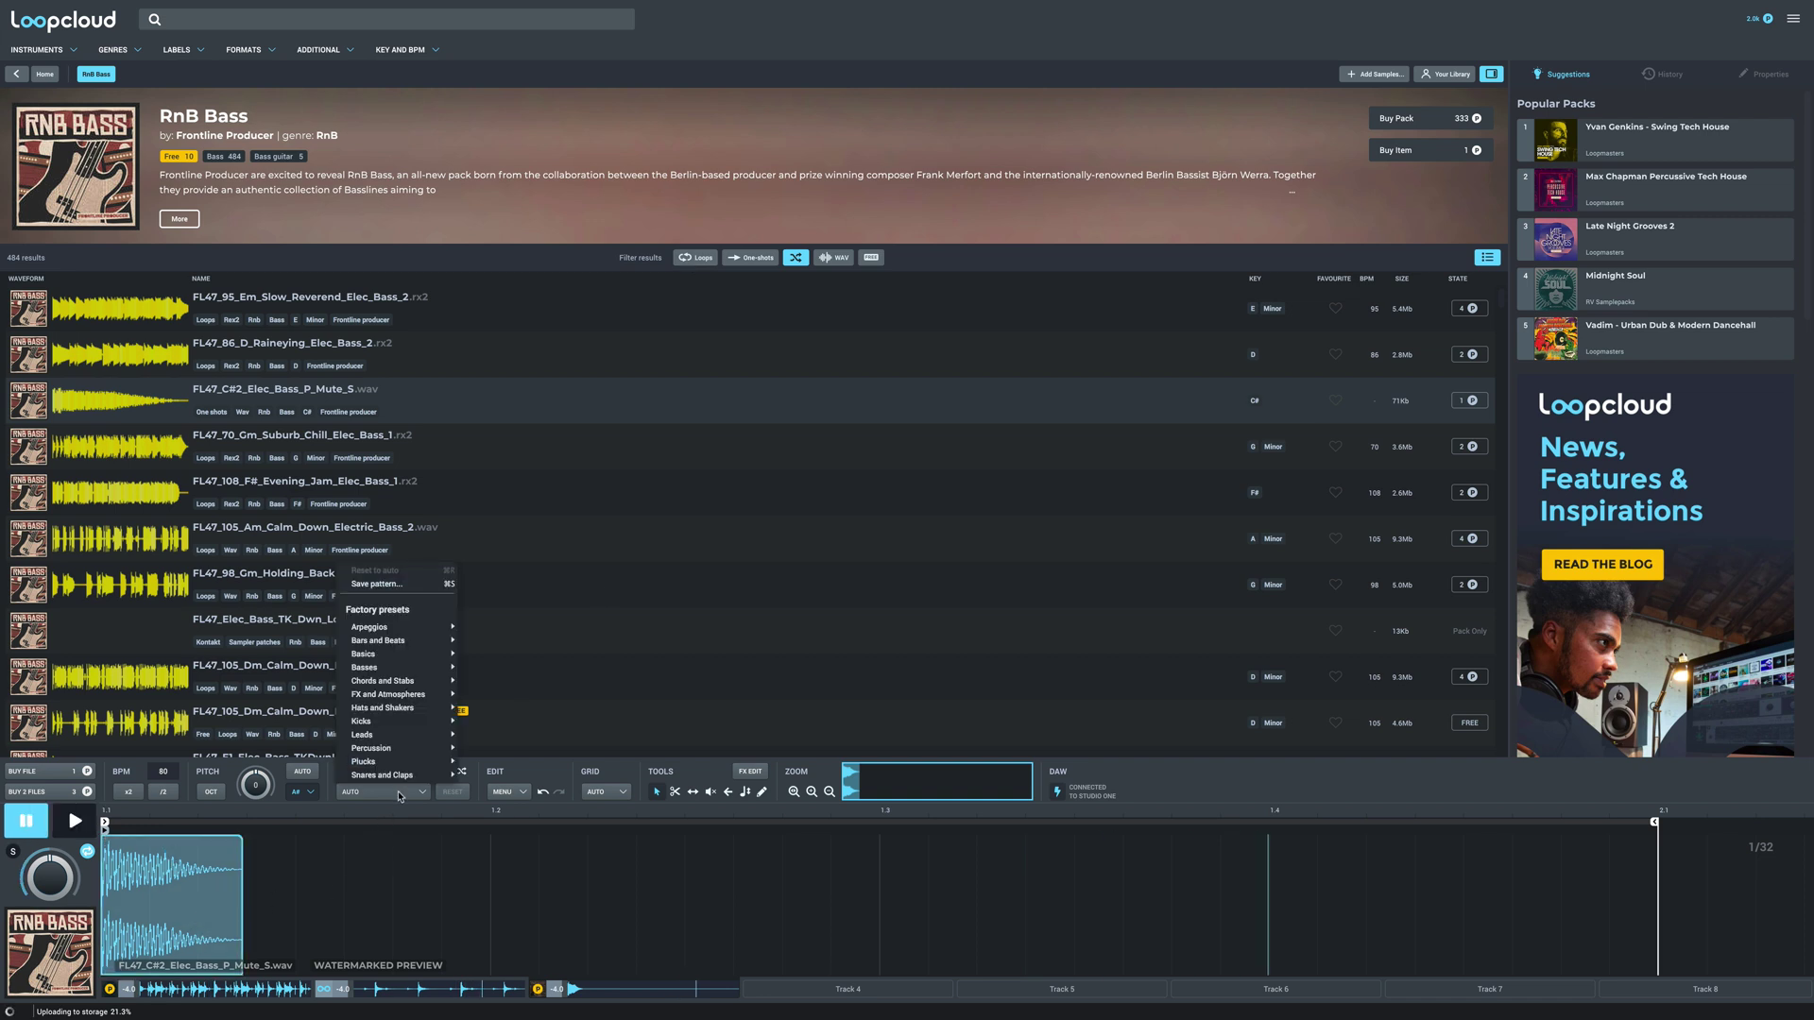
{"action": "mouse_move", "coordinate": [402, 669]}
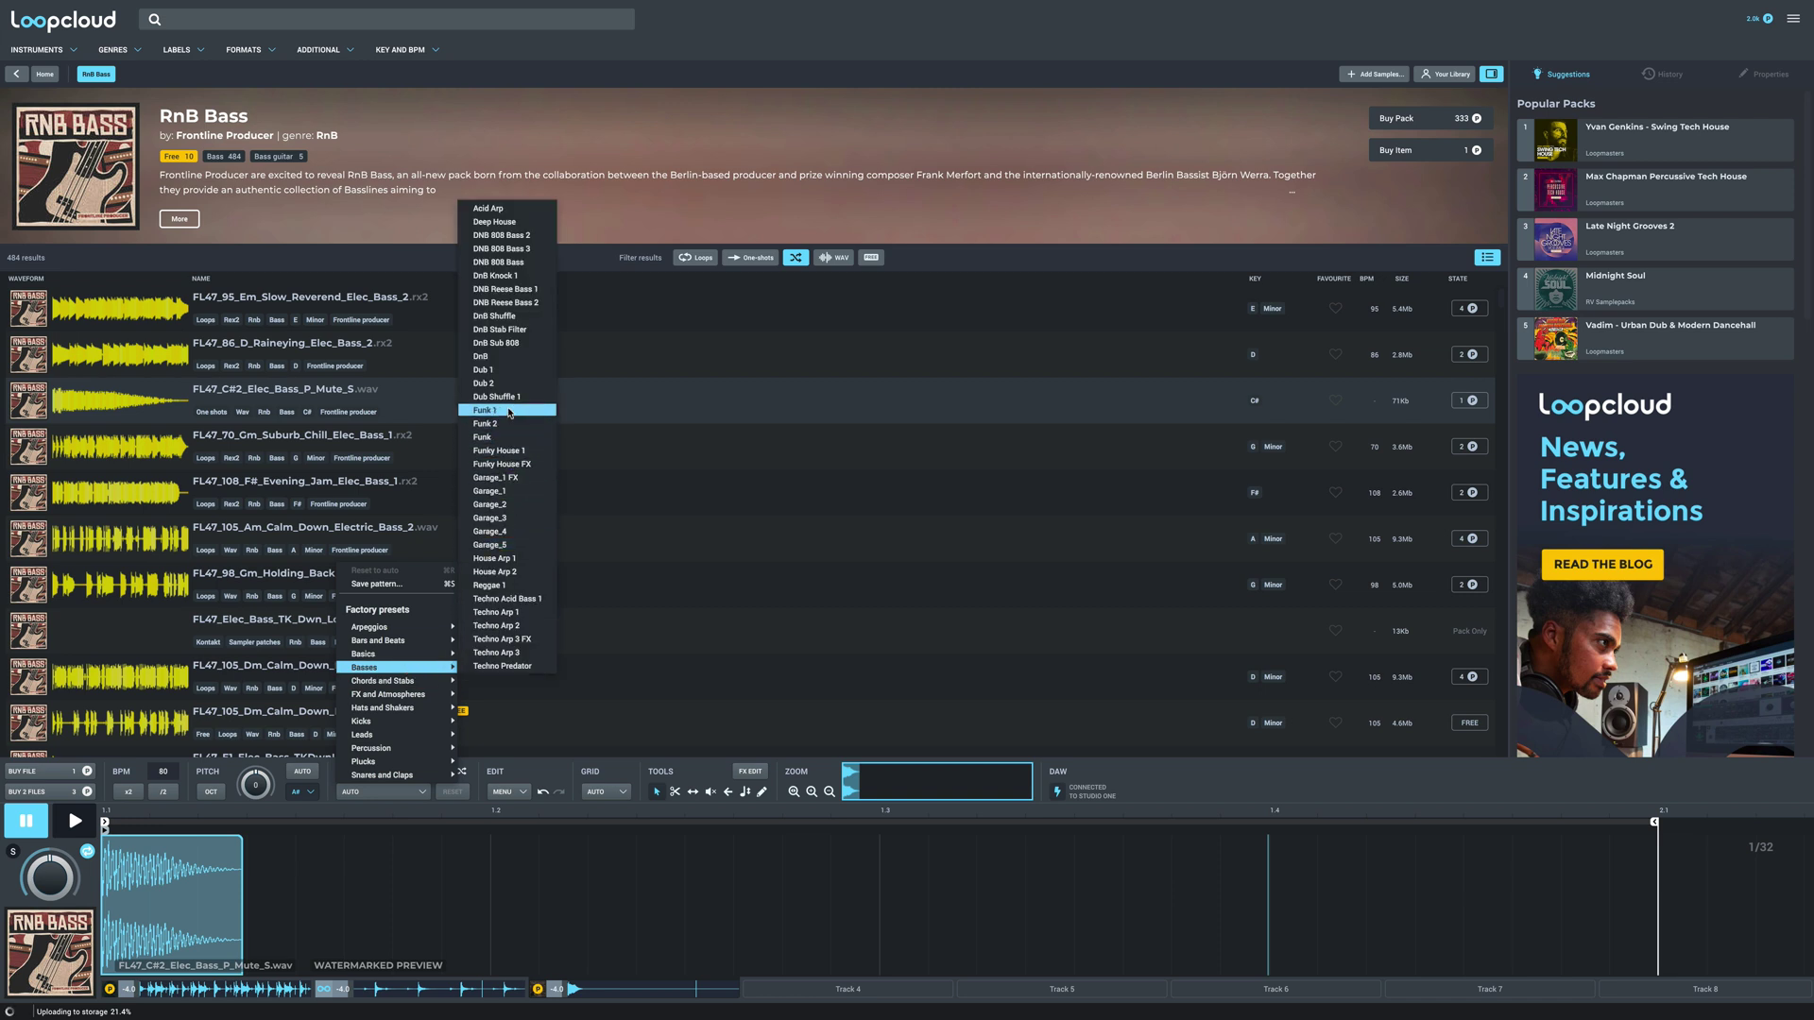
{"action": "left_click", "coordinate": [509, 410]}
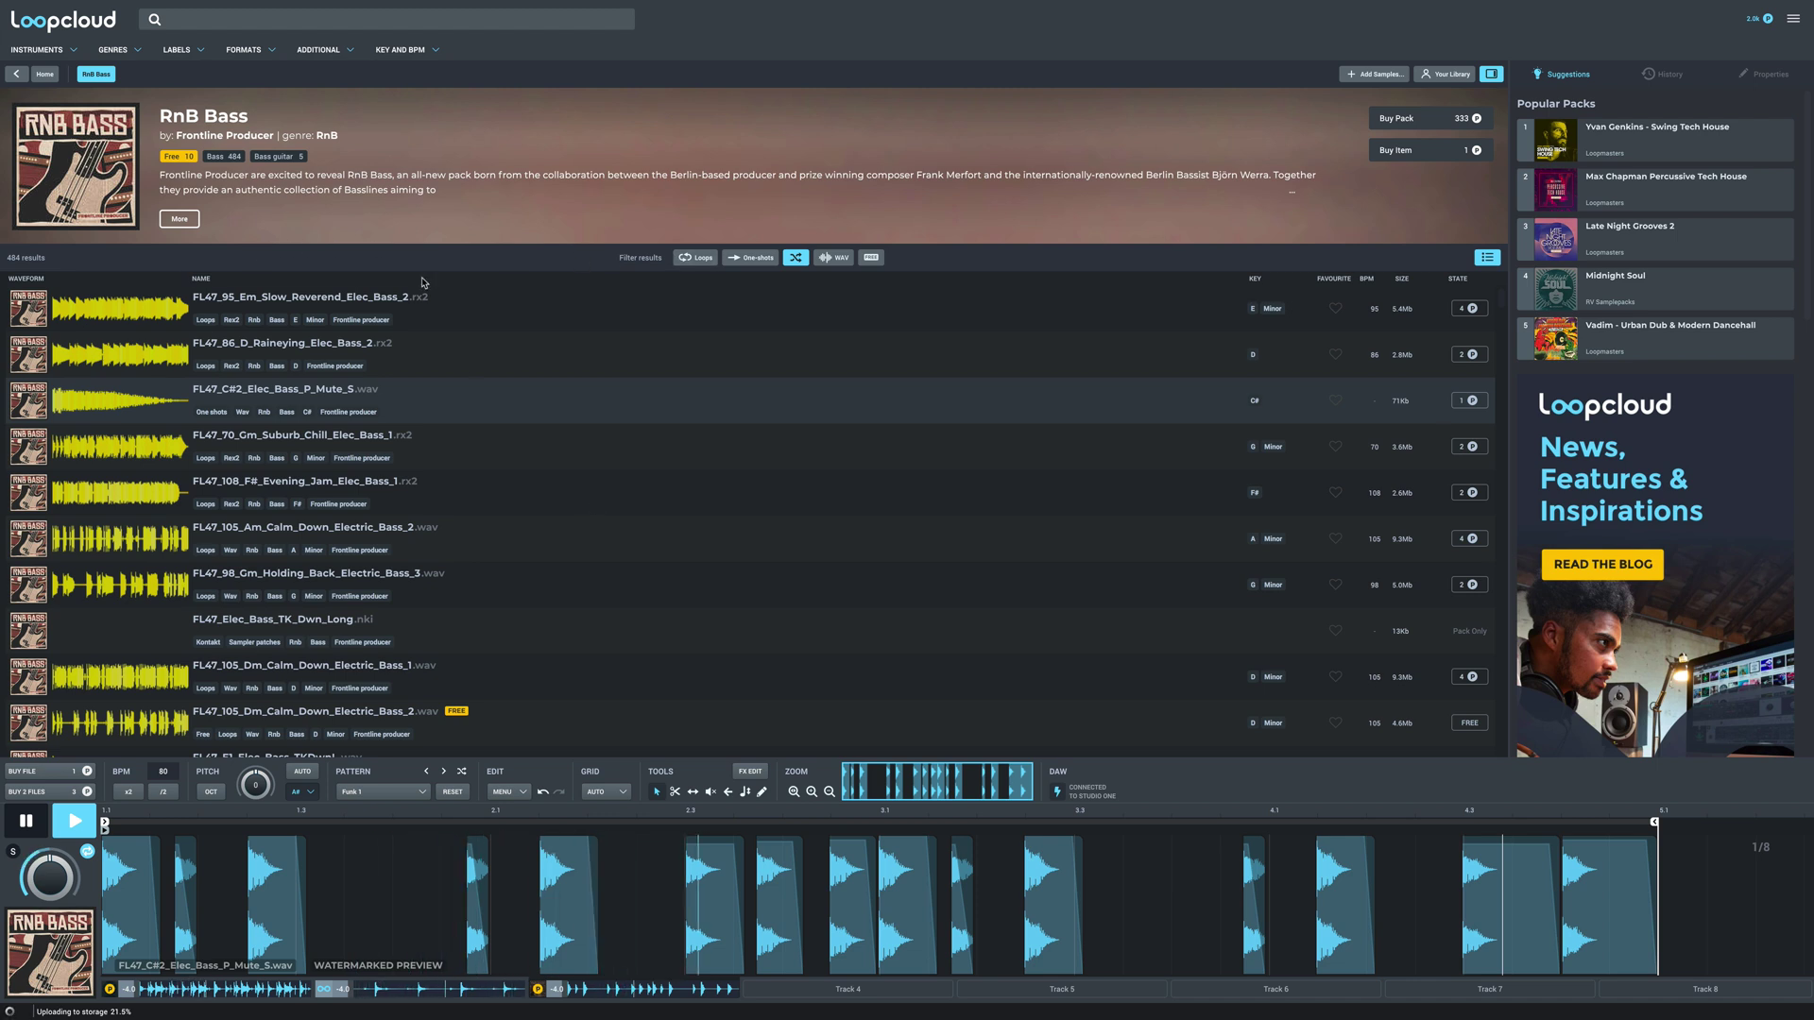
{"action": "left_click", "coordinate": [444, 773]}
{"action": "left_click", "coordinate": [446, 773]}
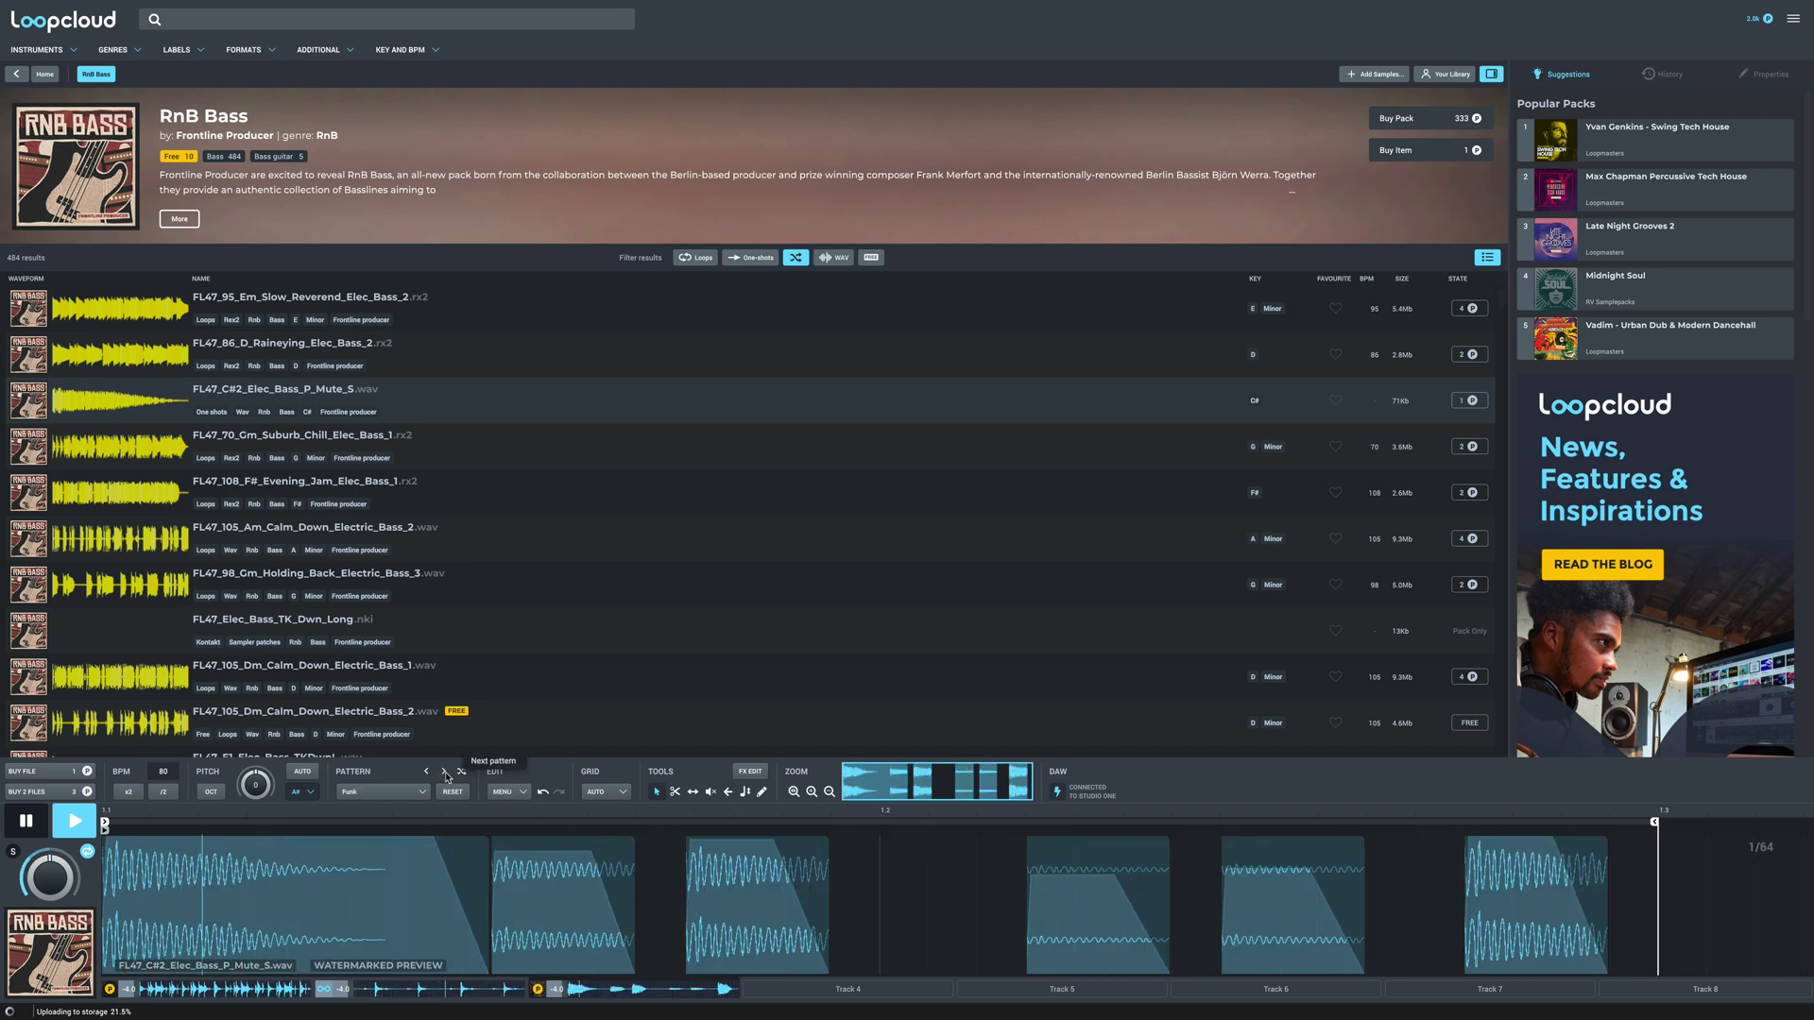
{"action": "left_click", "coordinate": [446, 773]}
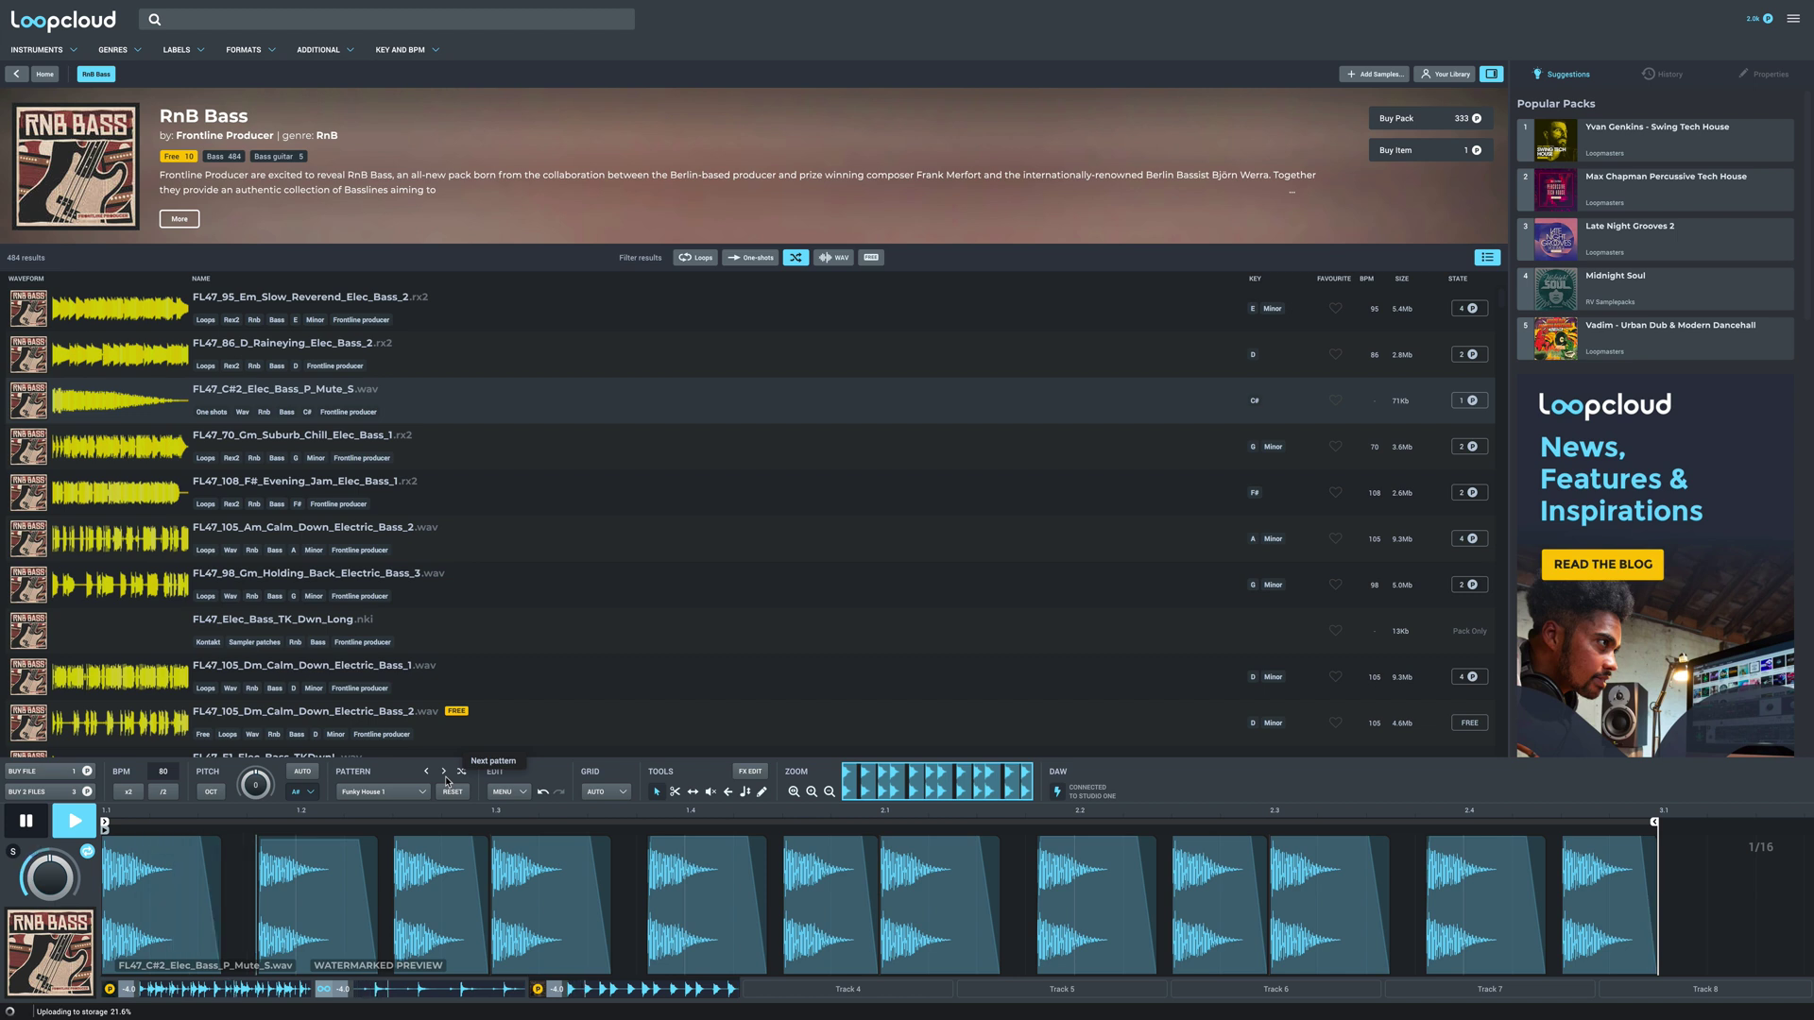
- Set the bass one-shot's target key to A# and pause playback
{"action": "left_click", "coordinate": [311, 793]}
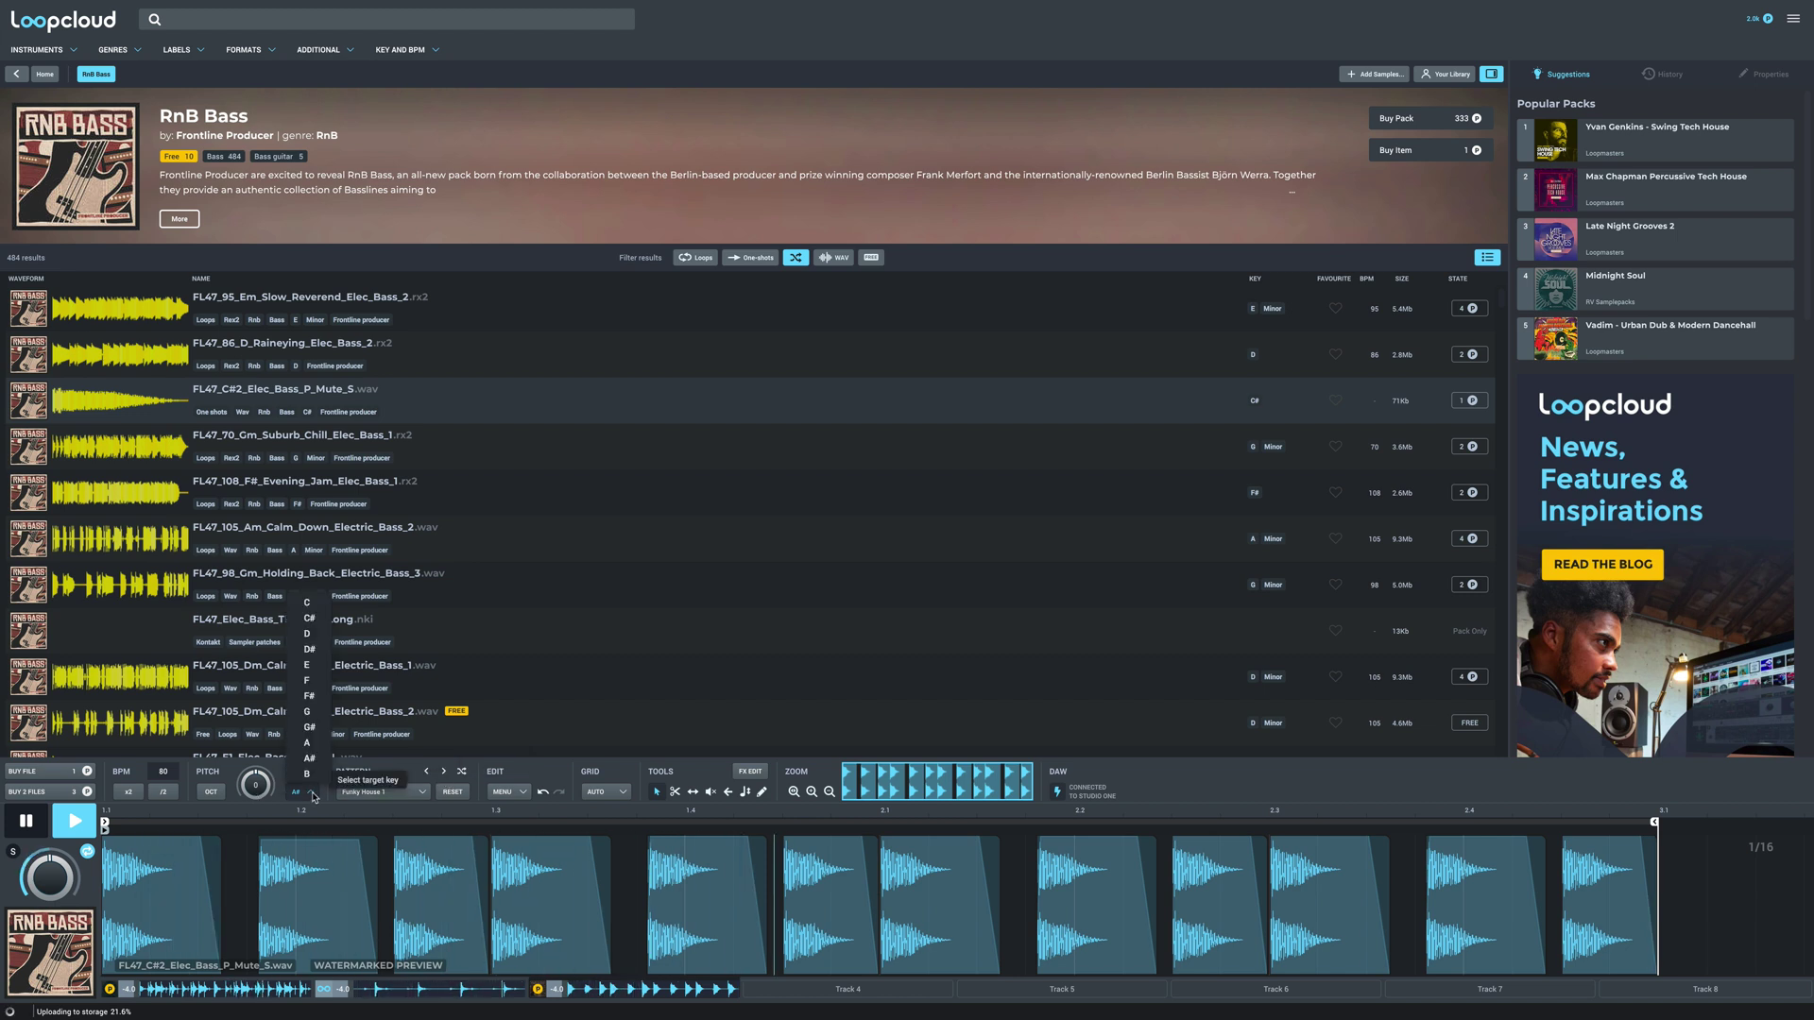
{"action": "left_click", "coordinate": [309, 758]}
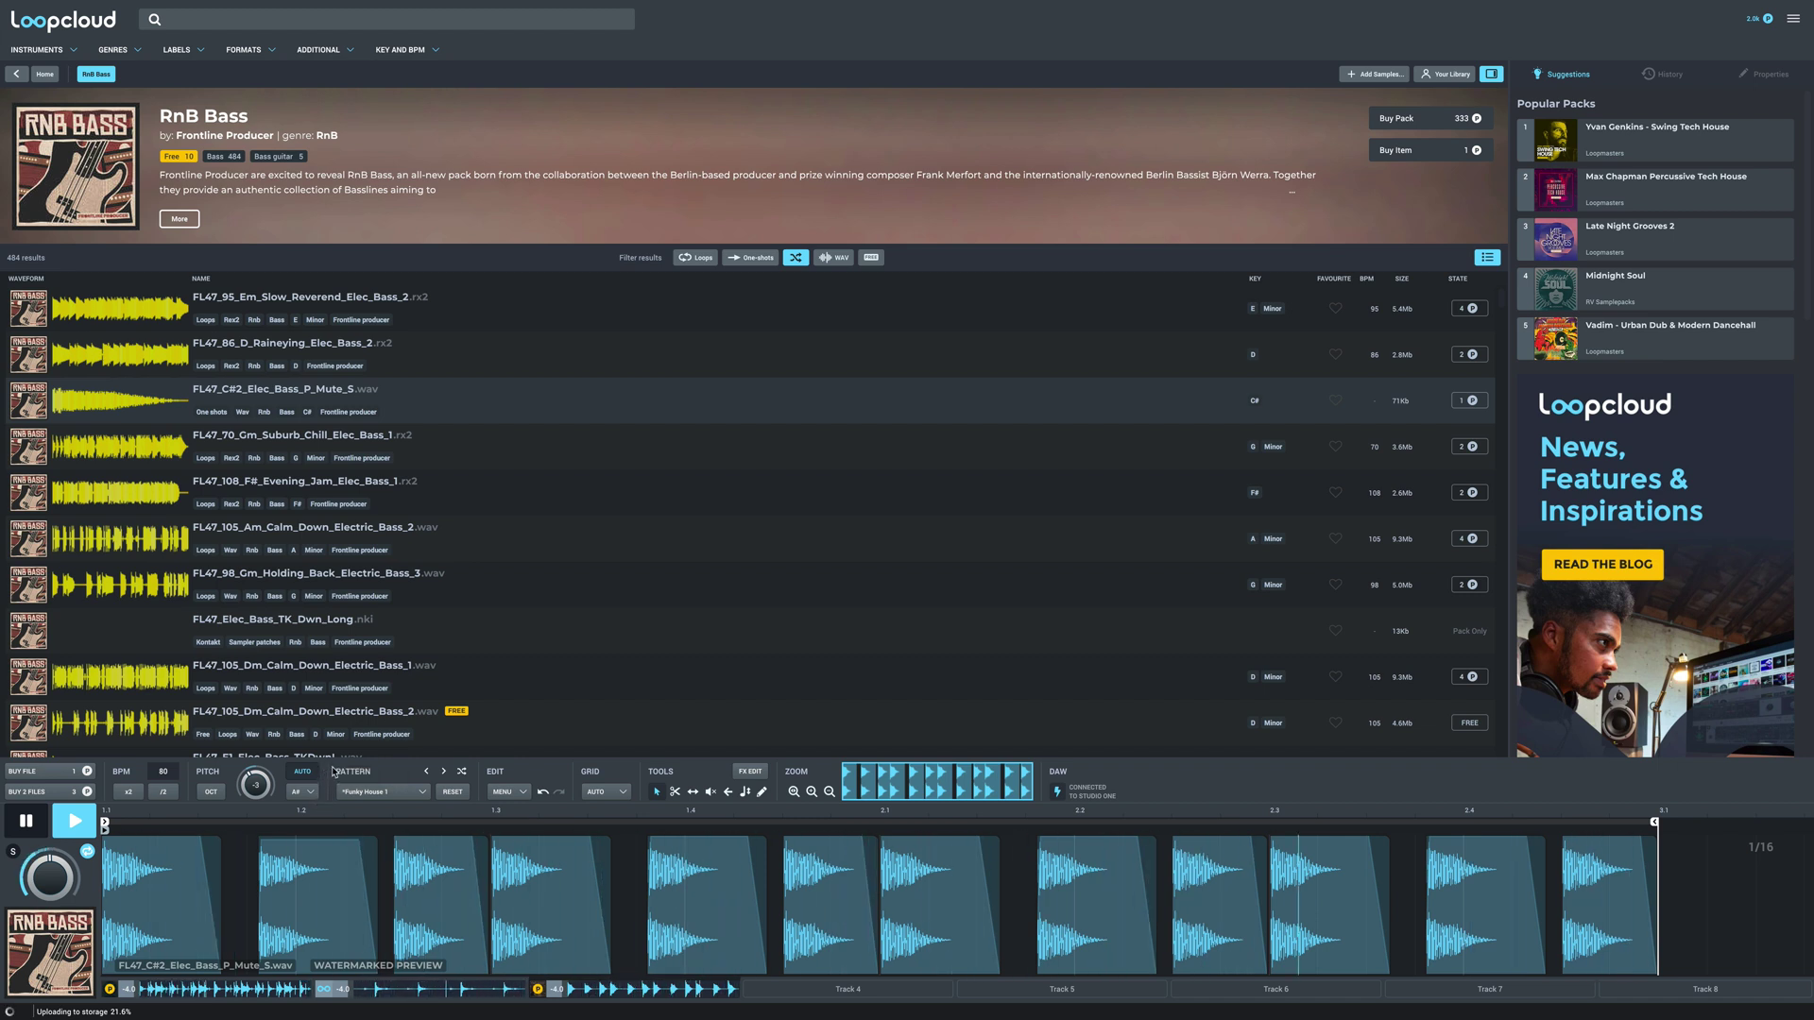
{"action": "scroll", "coordinate": [347, 626], "scroll_direction": "down", "scroll_amount": 1}
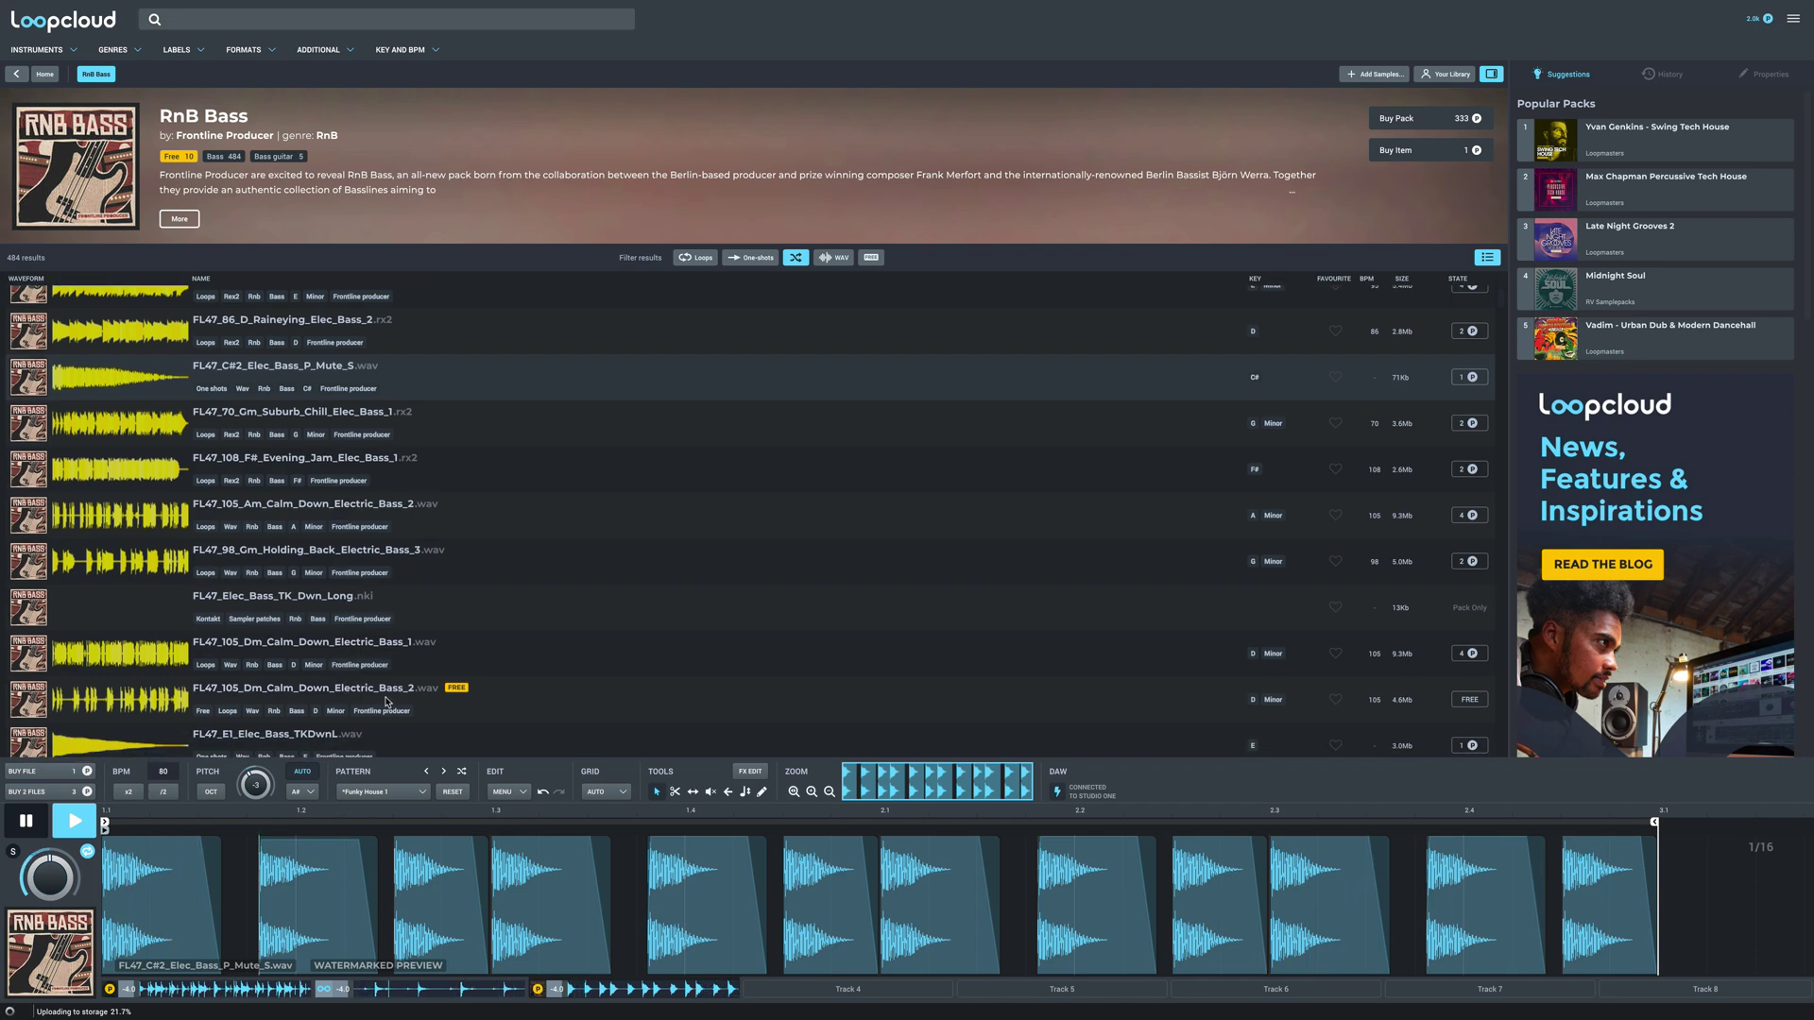
{"action": "scroll", "coordinate": [387, 701], "scroll_direction": "down", "scroll_amount": 1}
{"action": "scroll", "coordinate": [386, 701], "scroll_direction": "down", "scroll_amount": 4}
{"action": "key", "text": "space"}
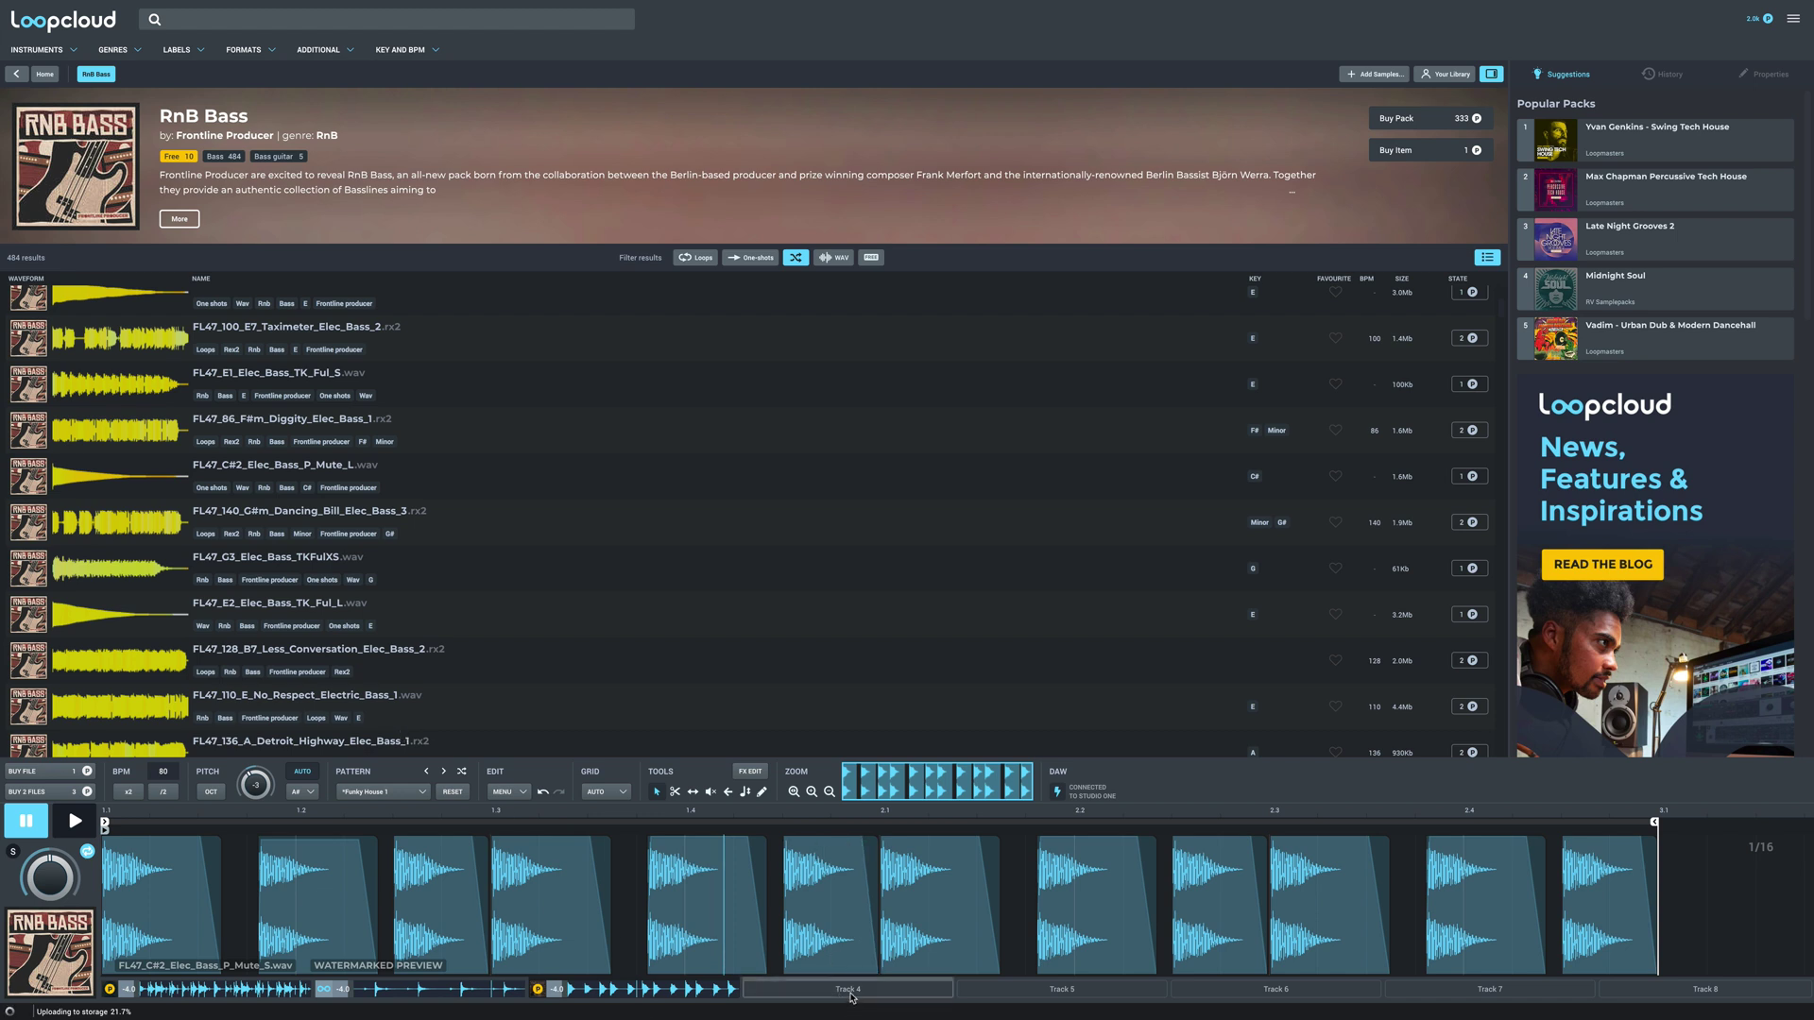
- Load MNS_100_G_Brother_Elec_Gtr_02 from Midnight Soul onto the empty Track 4
{"action": "left_click", "coordinate": [849, 990]}
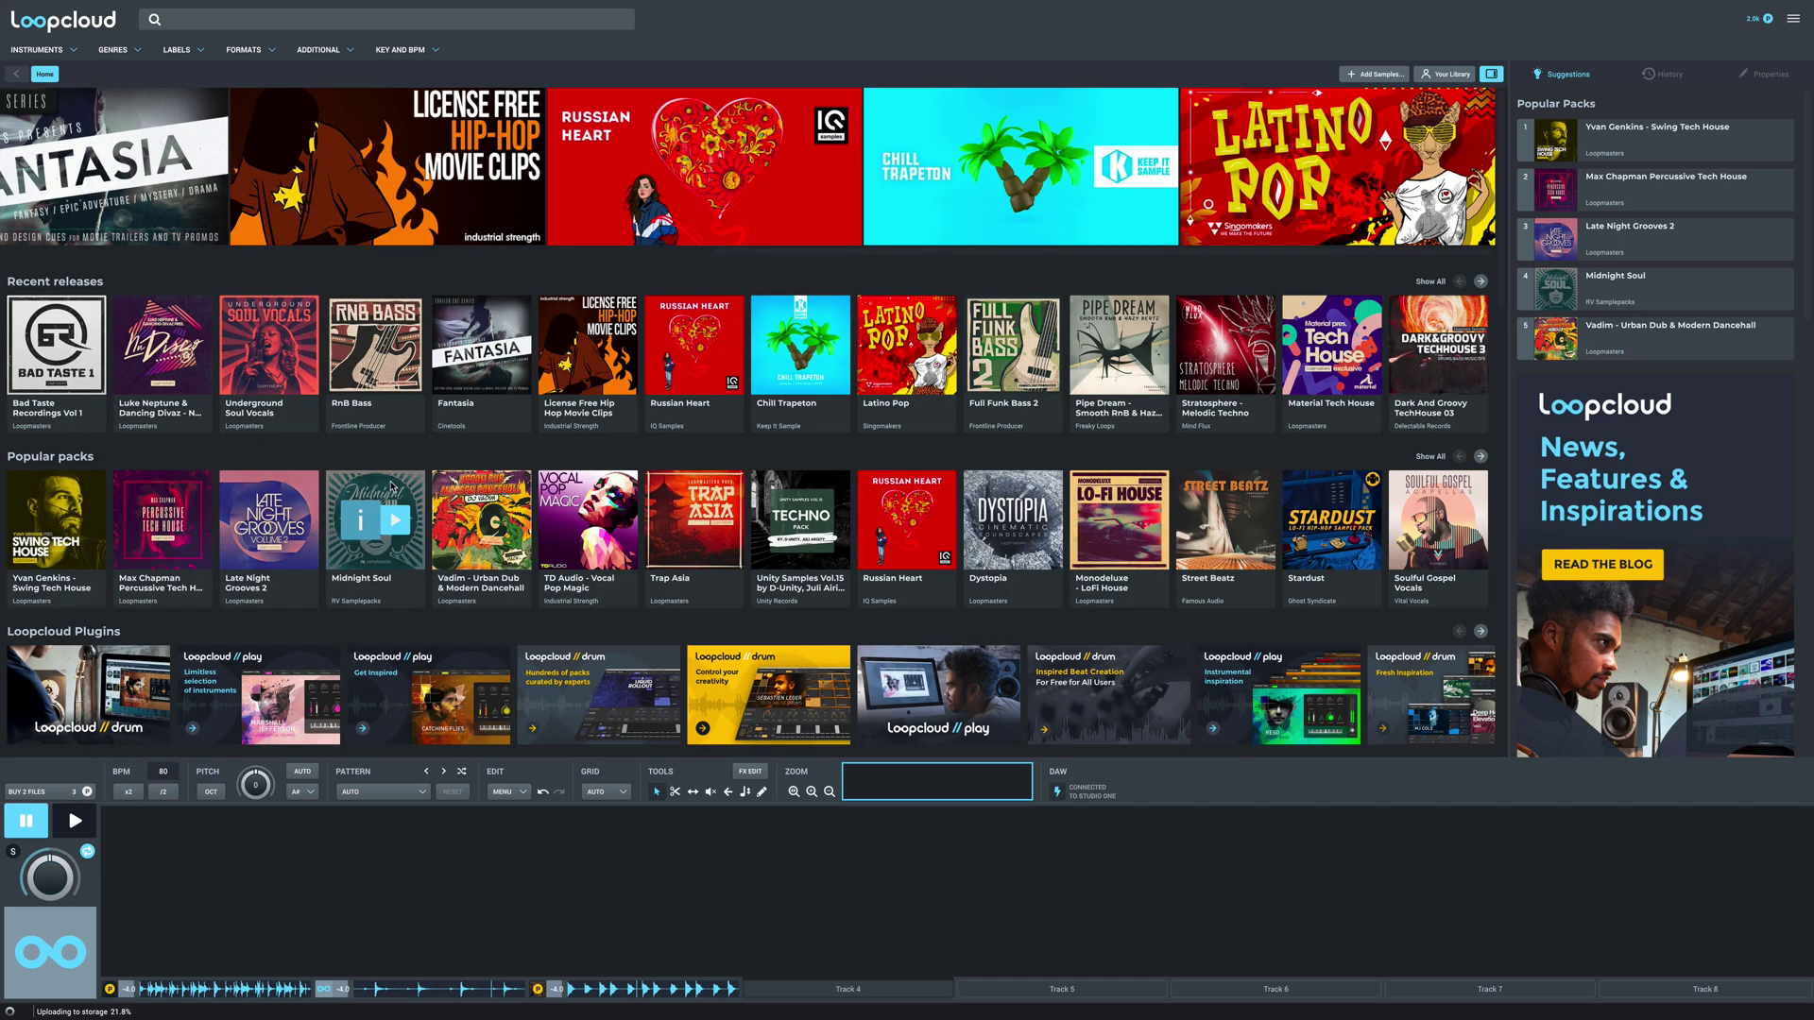
{"action": "left_click", "coordinate": [389, 482]}
{"action": "key", "text": "space"}
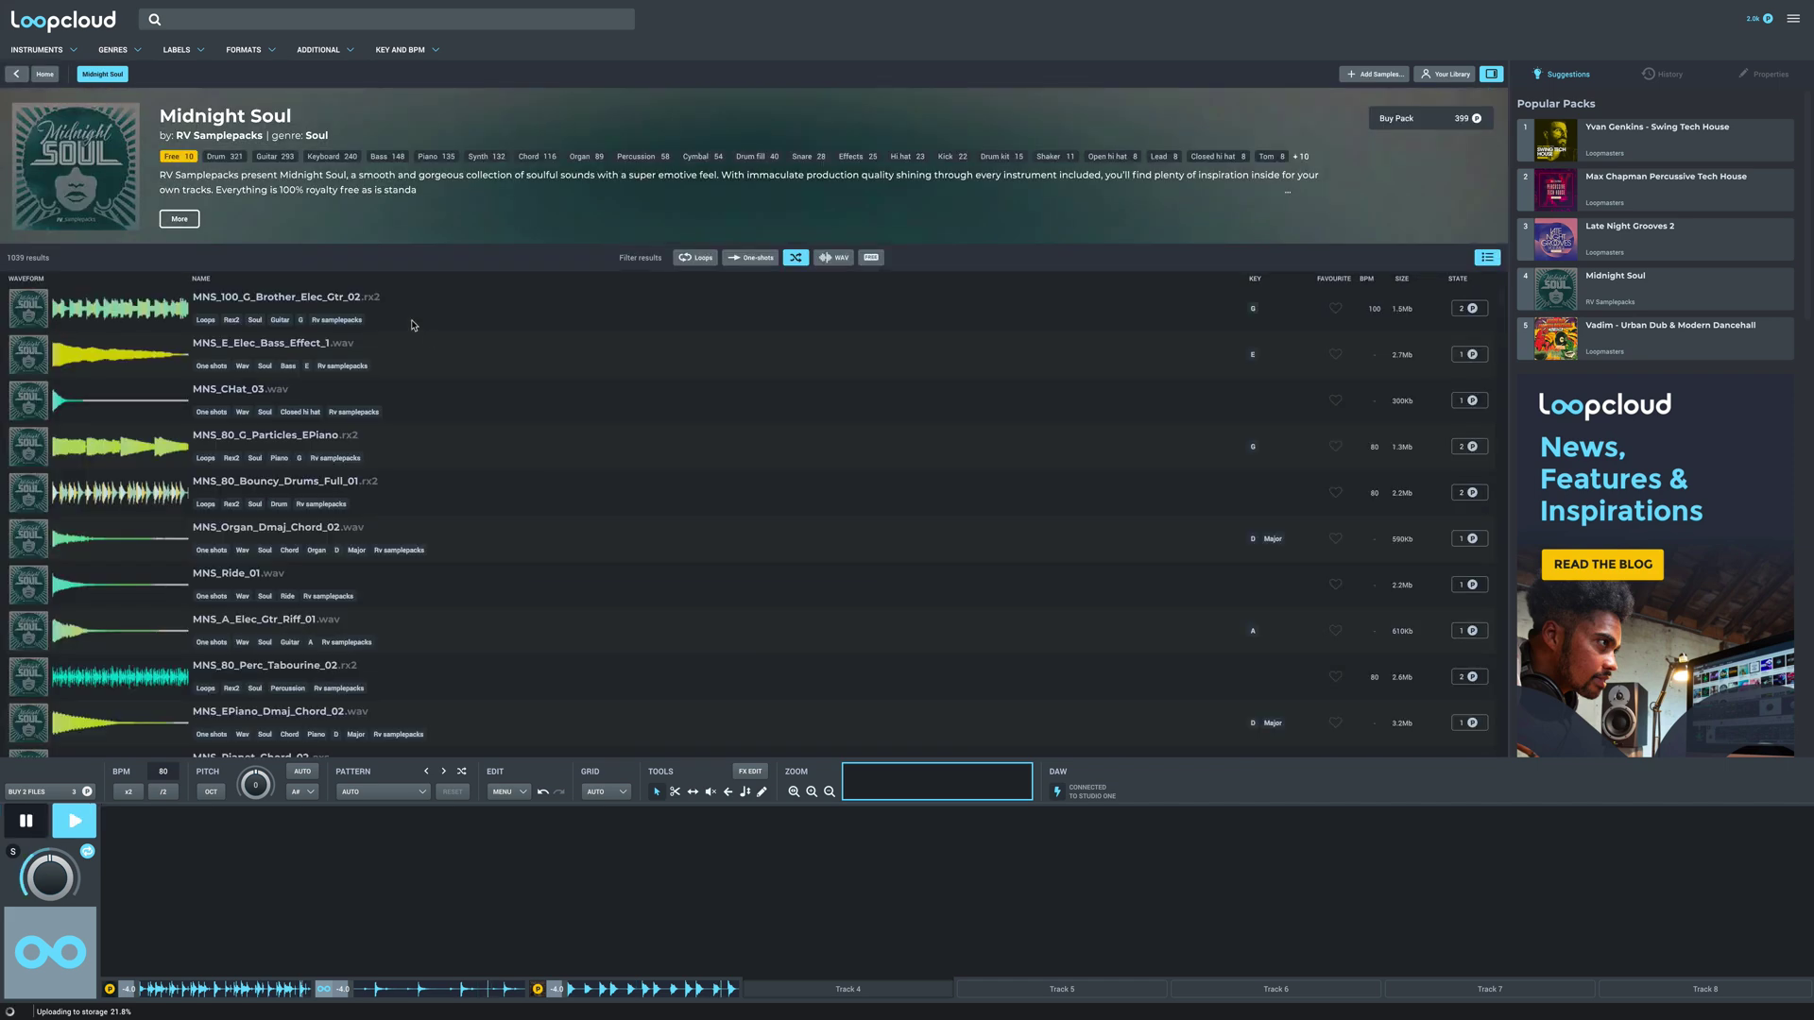
{"action": "left_click", "coordinate": [314, 298]}
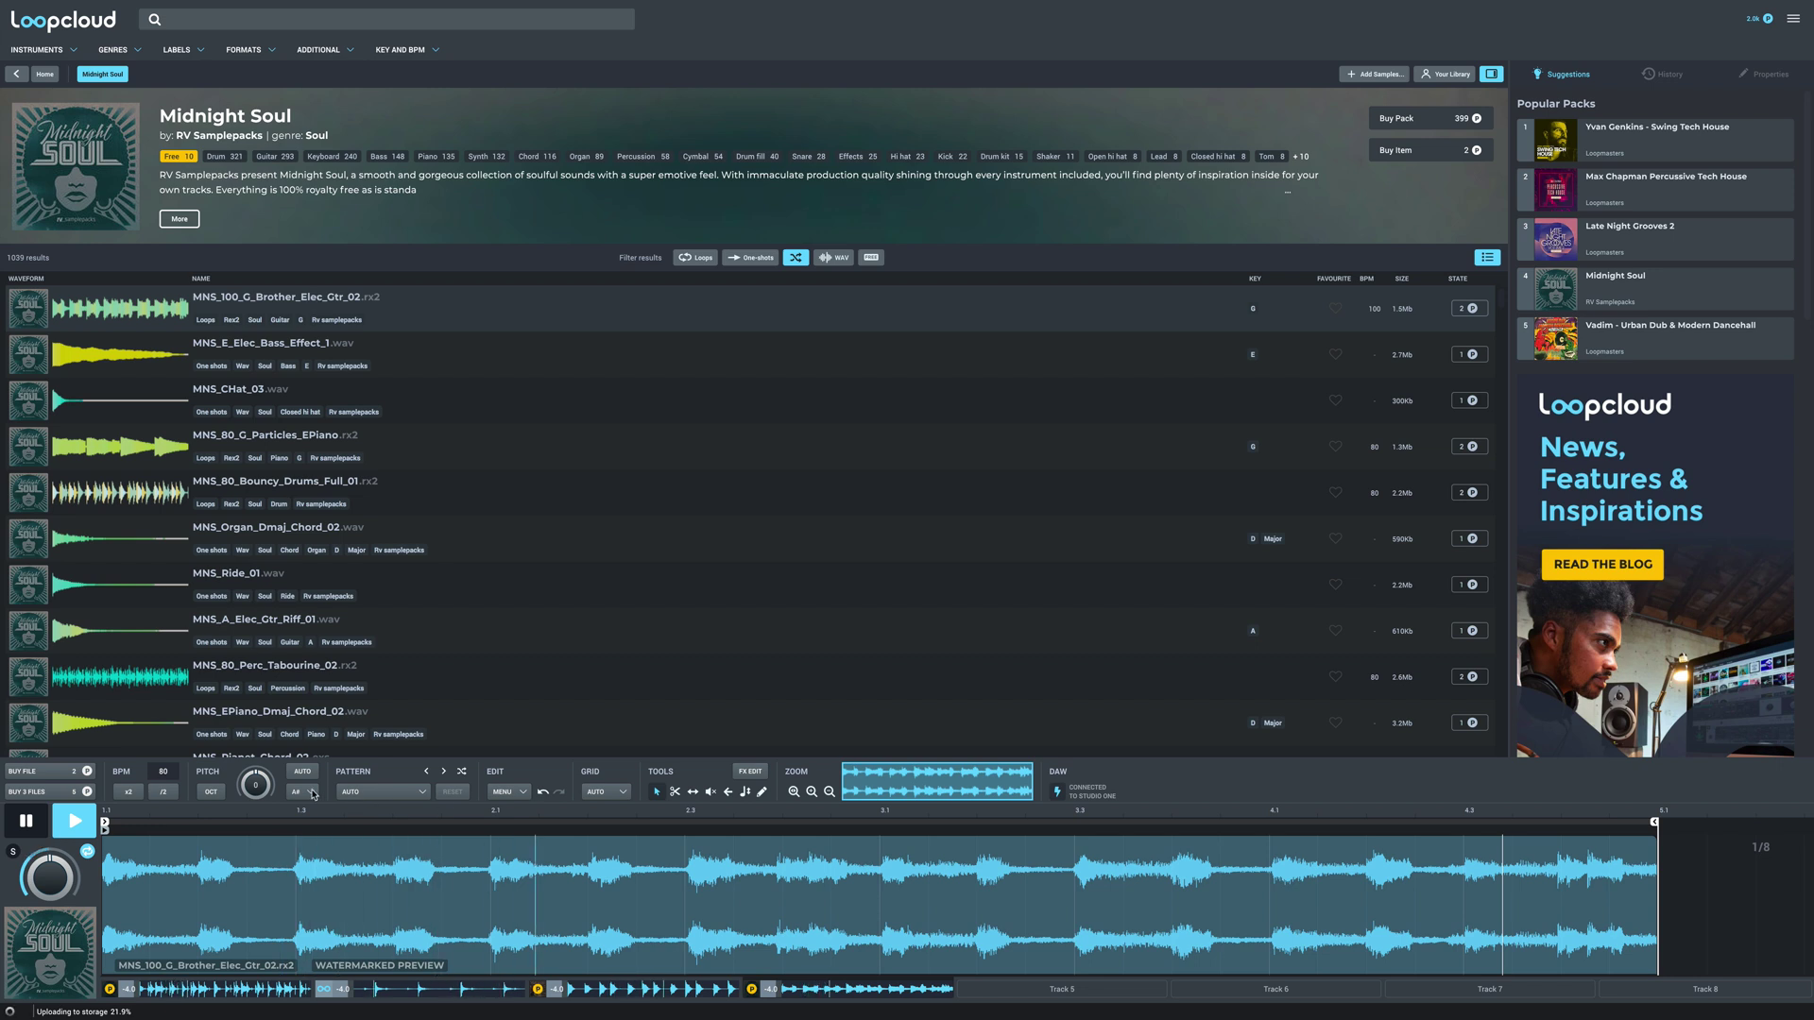
{"action": "key", "text": "space"}
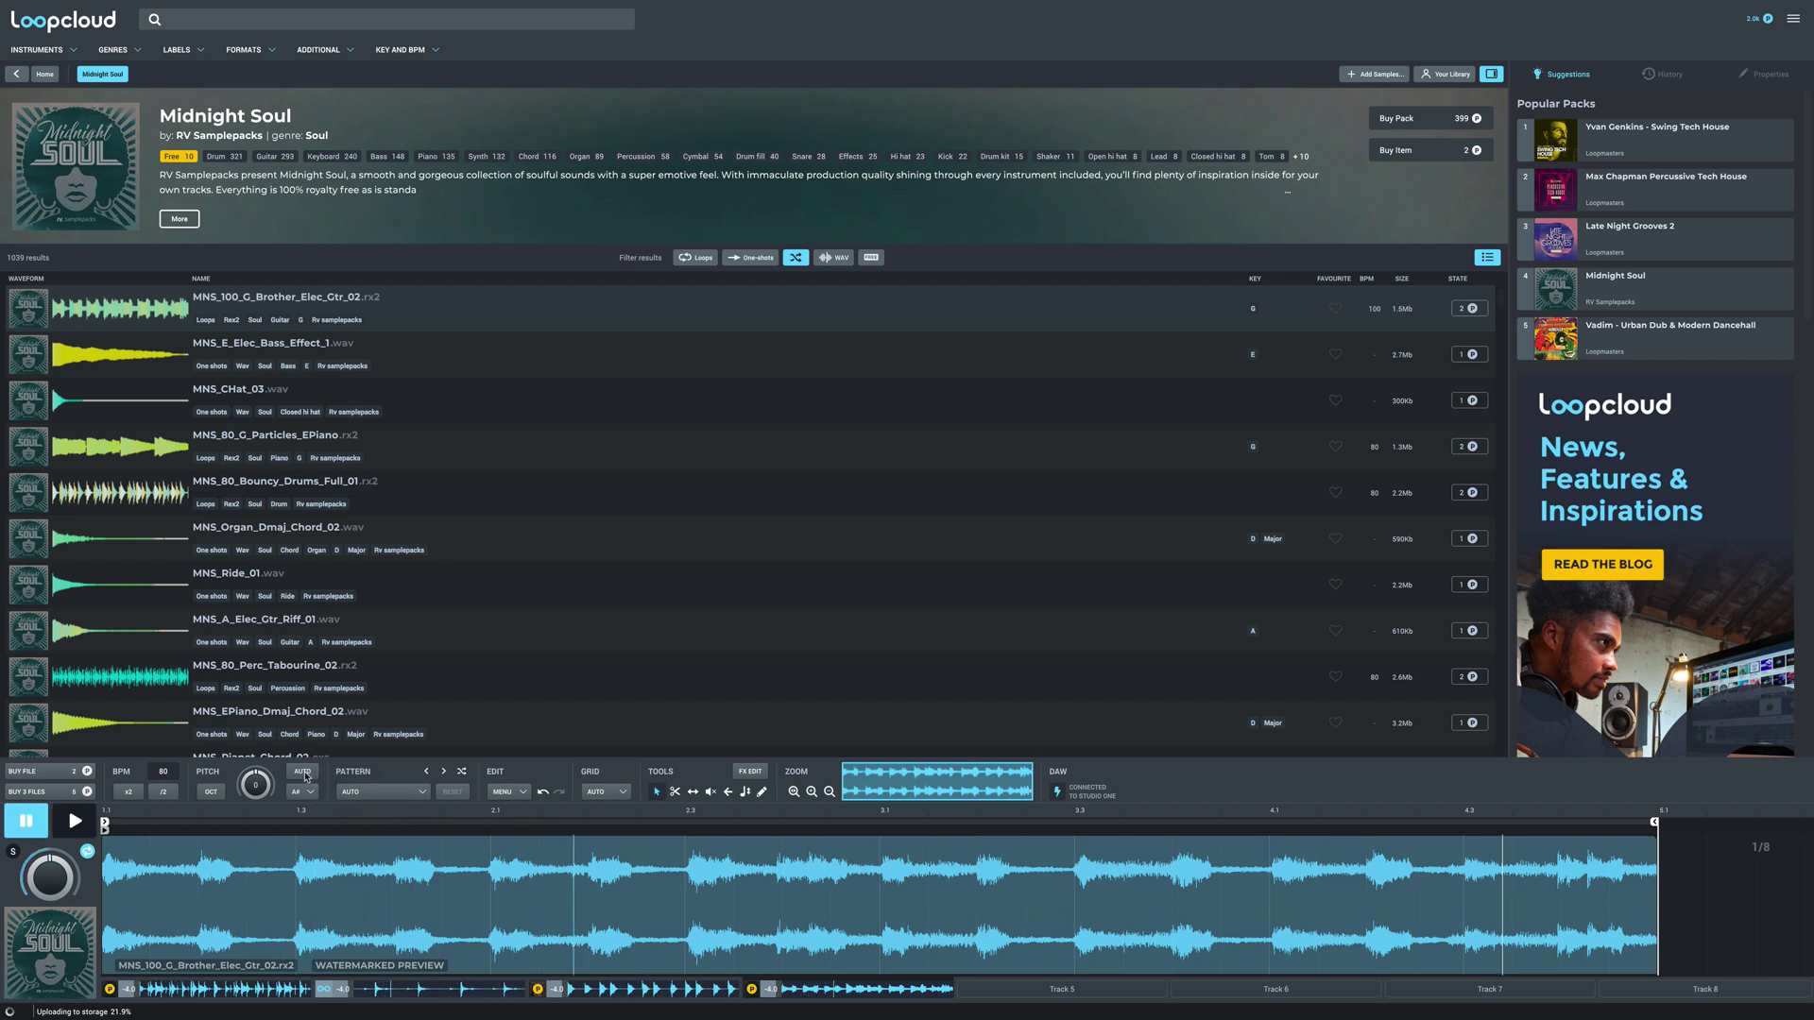
- Turn on automatic pitch and pattern matching for the guitar loop and replay it
{"action": "left_click", "coordinate": [303, 773]}
{"action": "key", "text": "space"}
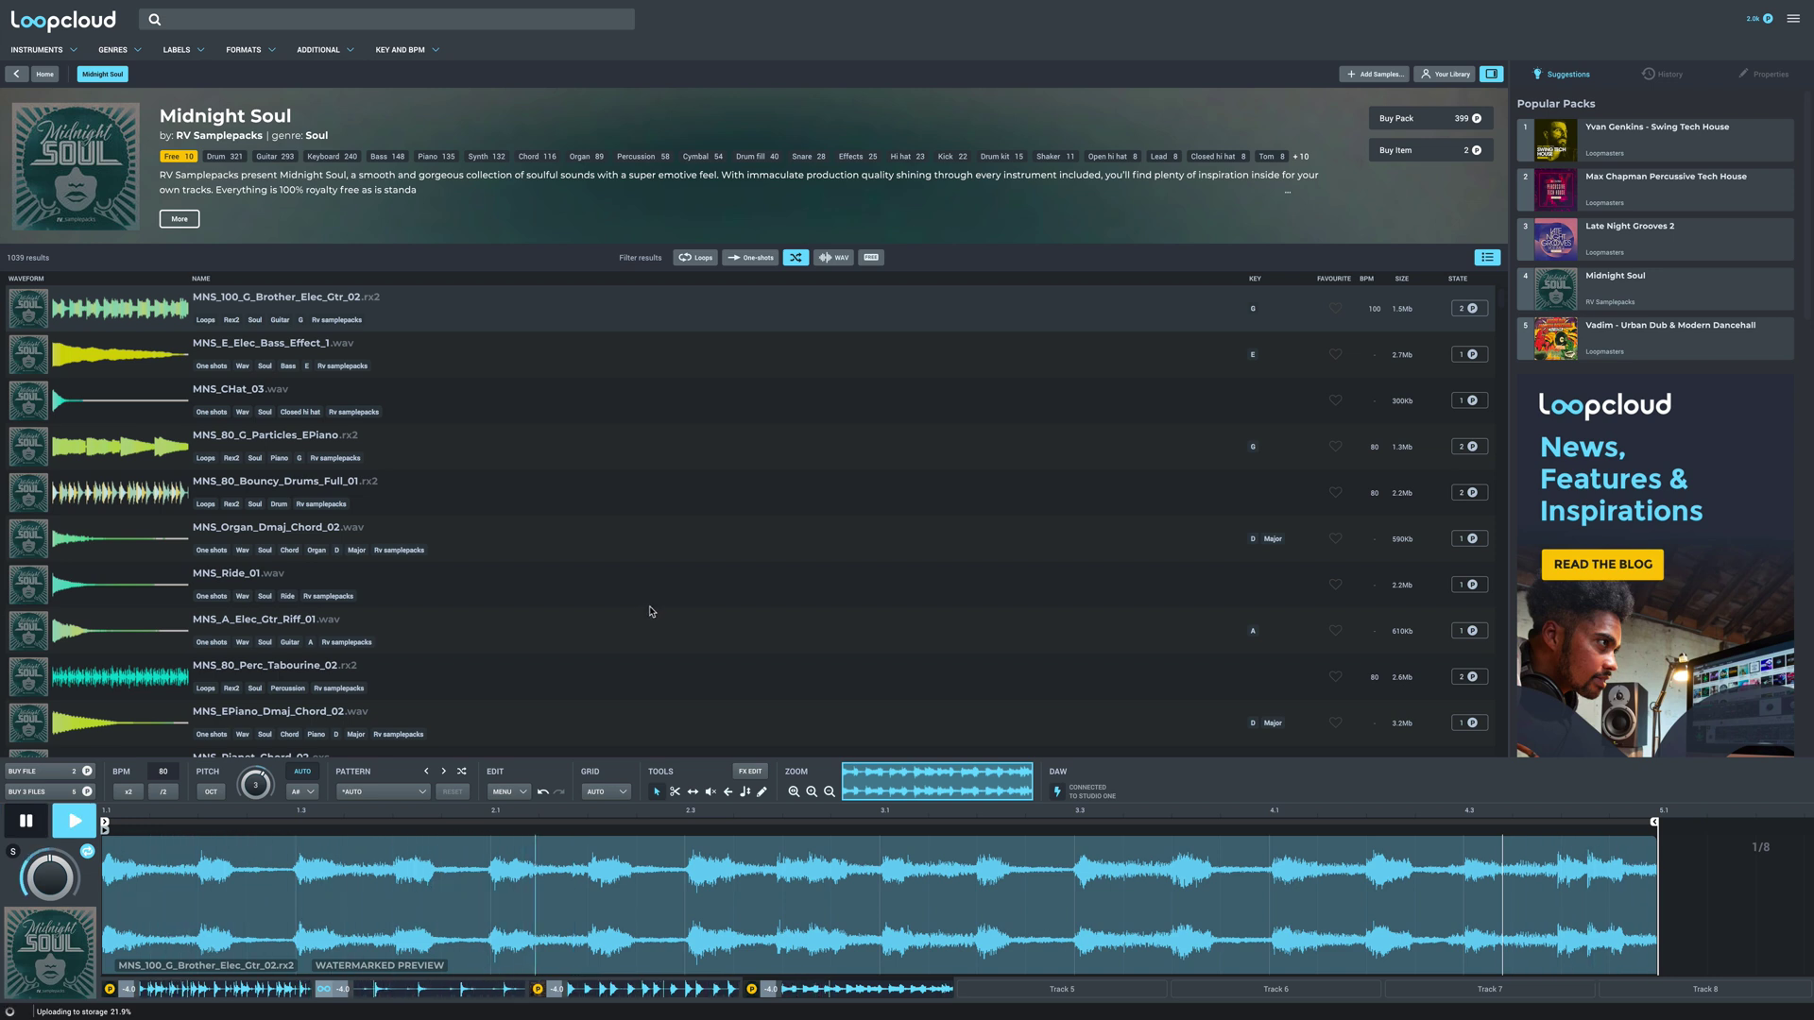
{"action": "scroll", "coordinate": [656, 614], "scroll_direction": "down", "scroll_amount": 1}
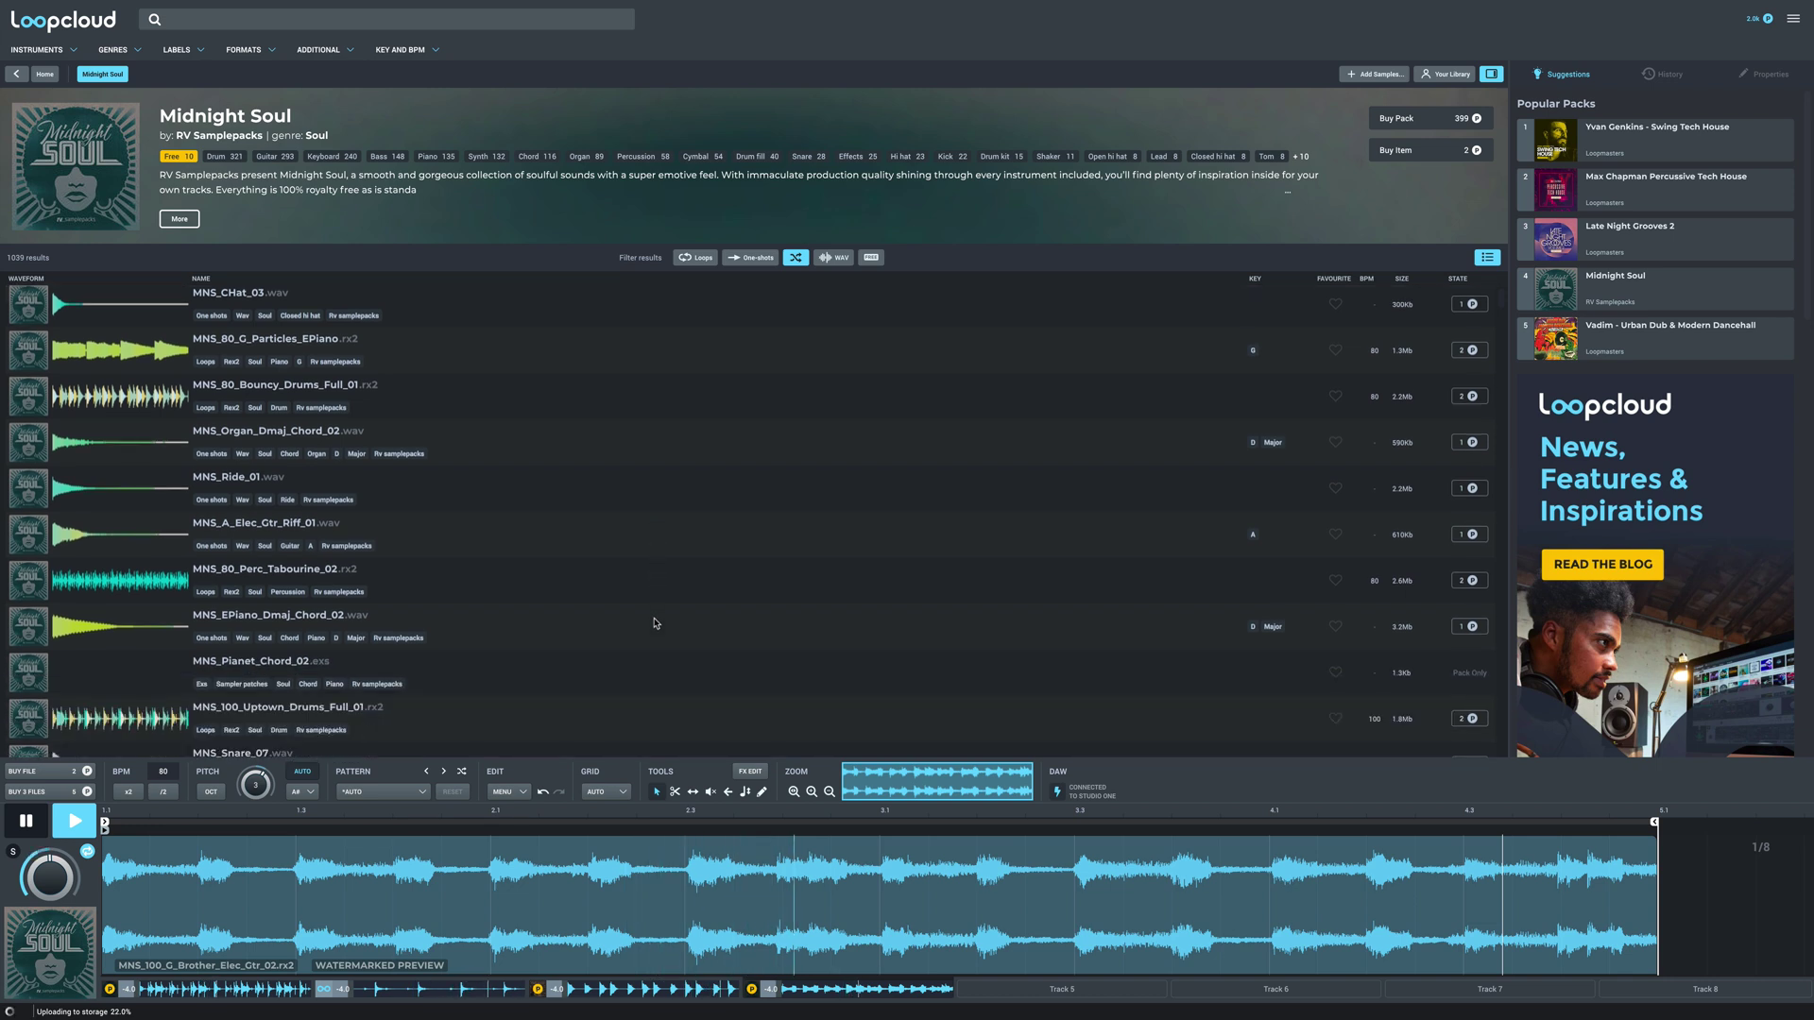
{"action": "scroll", "coordinate": [657, 623], "scroll_direction": "down", "scroll_amount": 1}
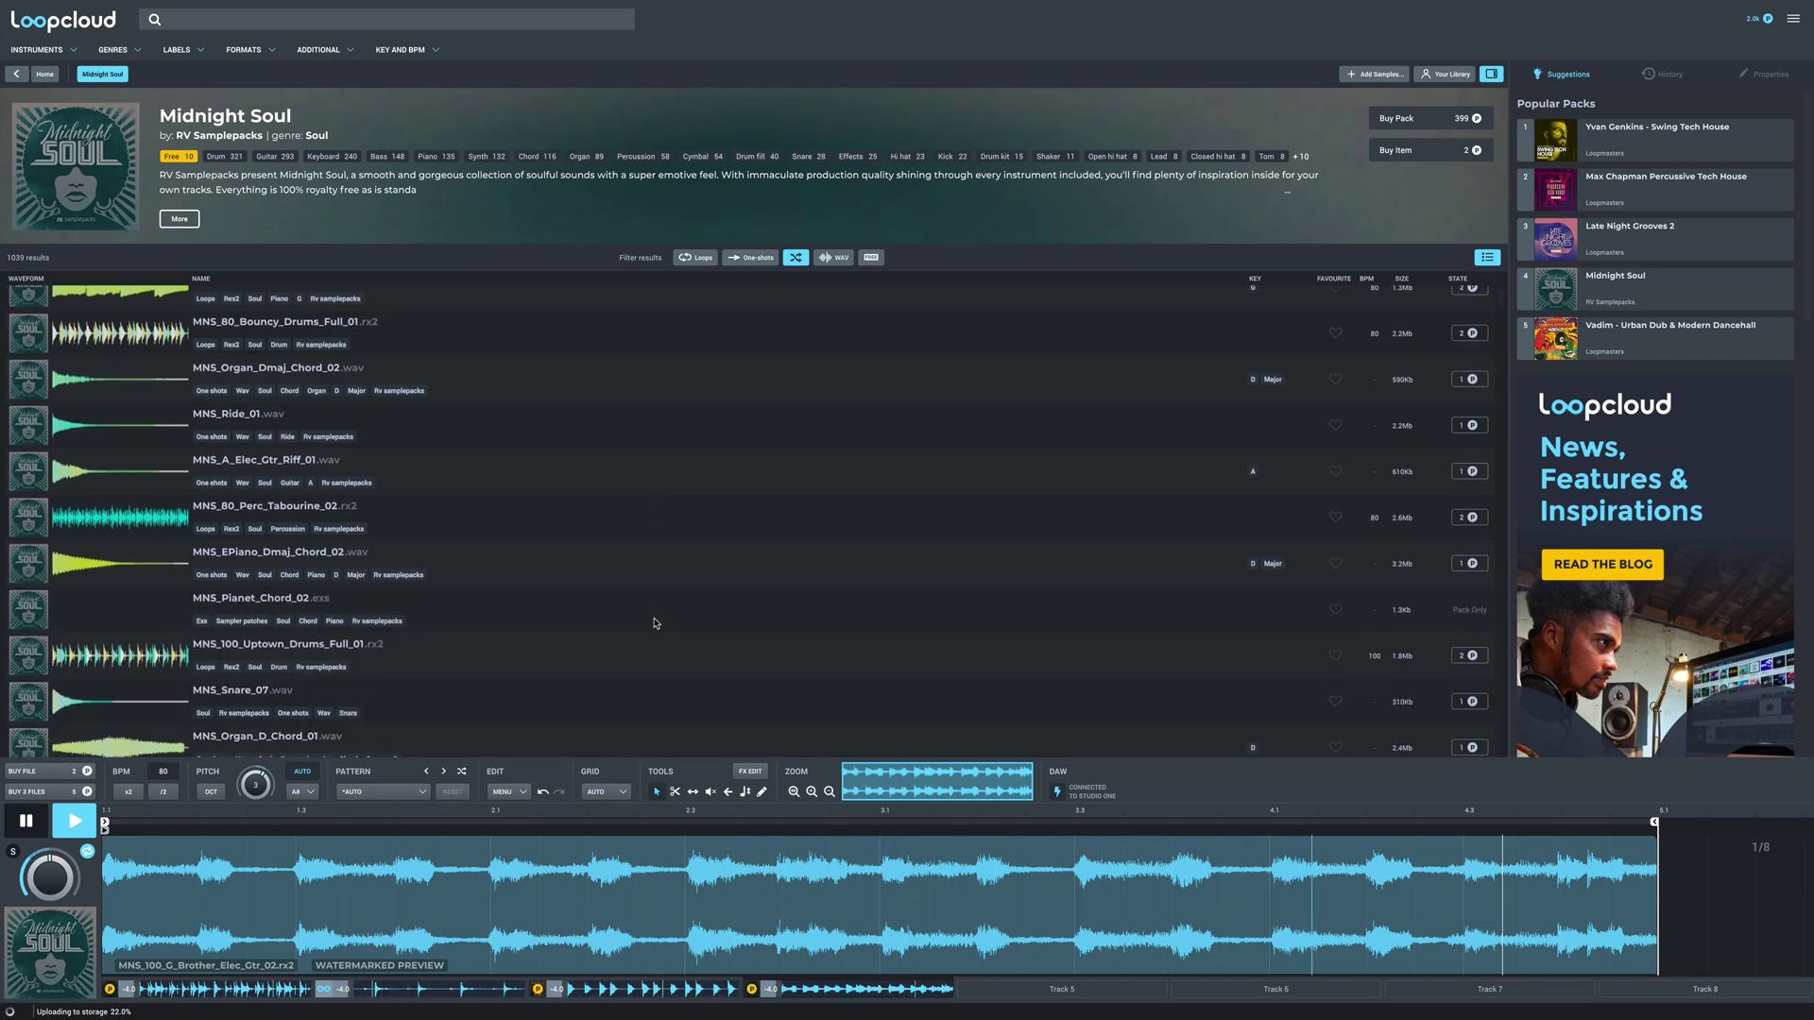
- Add the Dark filter preset to the Track 4 guitar loop's effects
{"action": "key", "text": "space"}
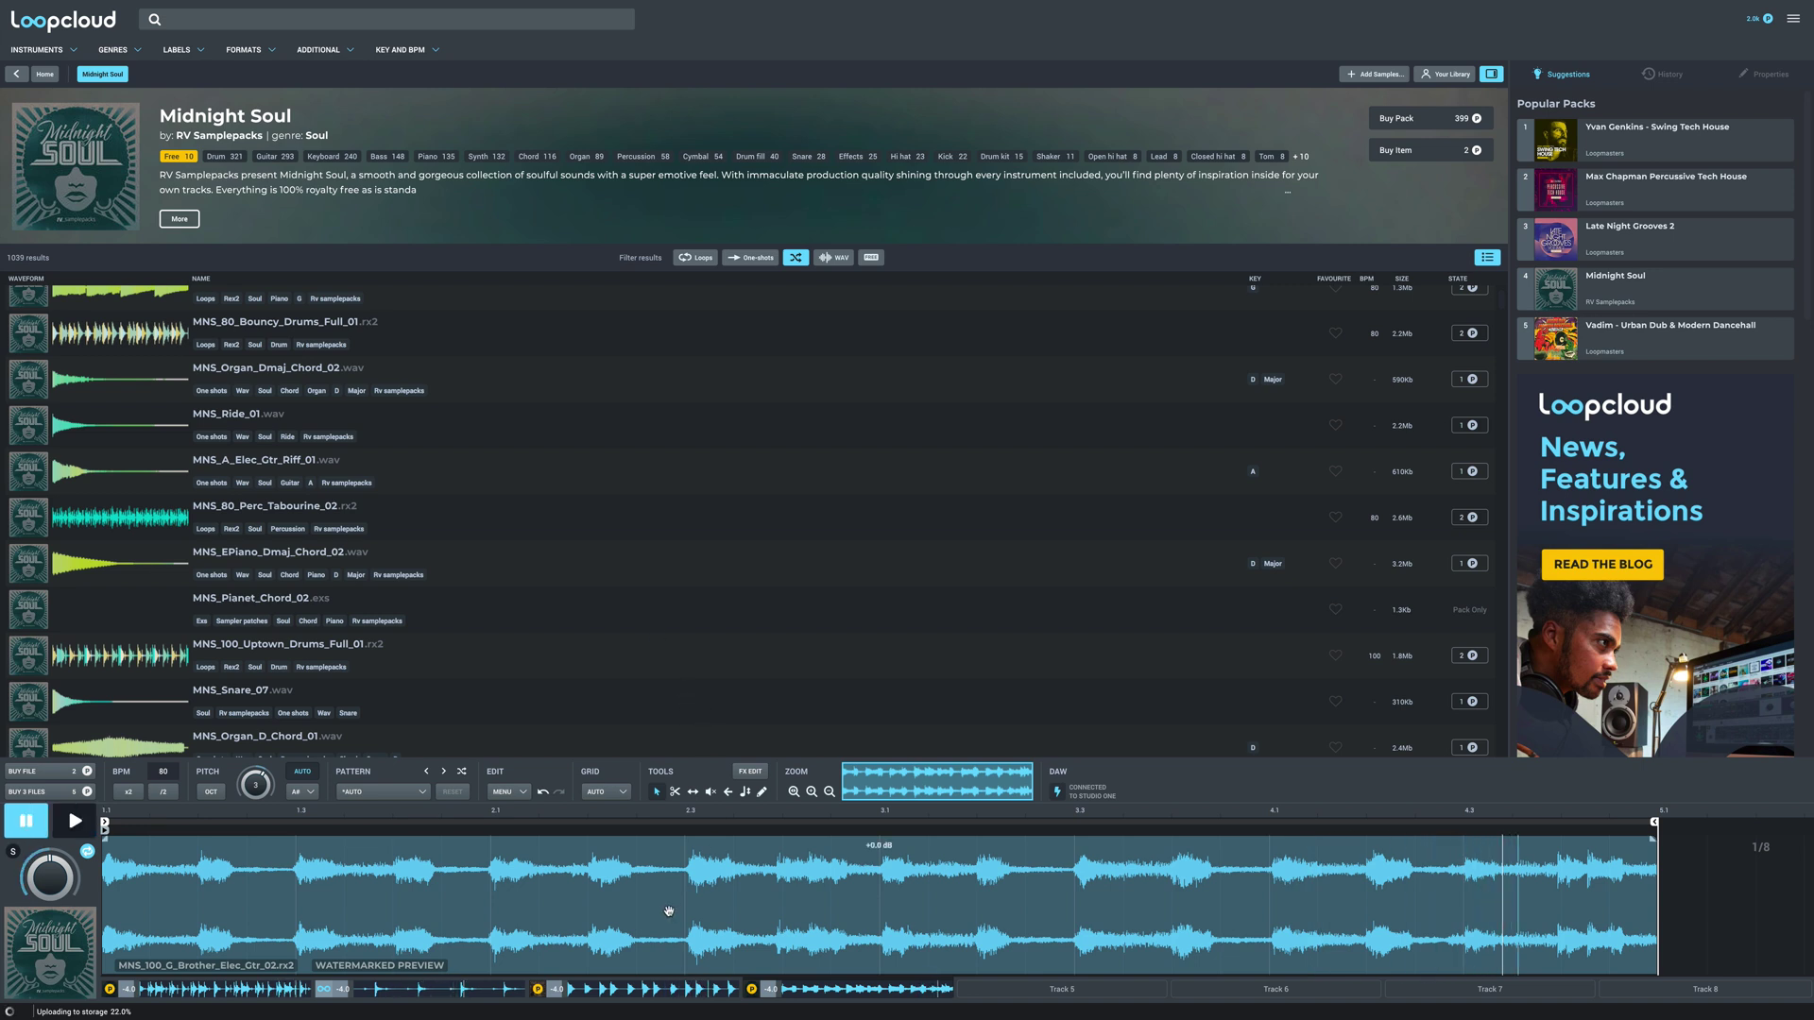
{"action": "left_click", "coordinate": [654, 915]}
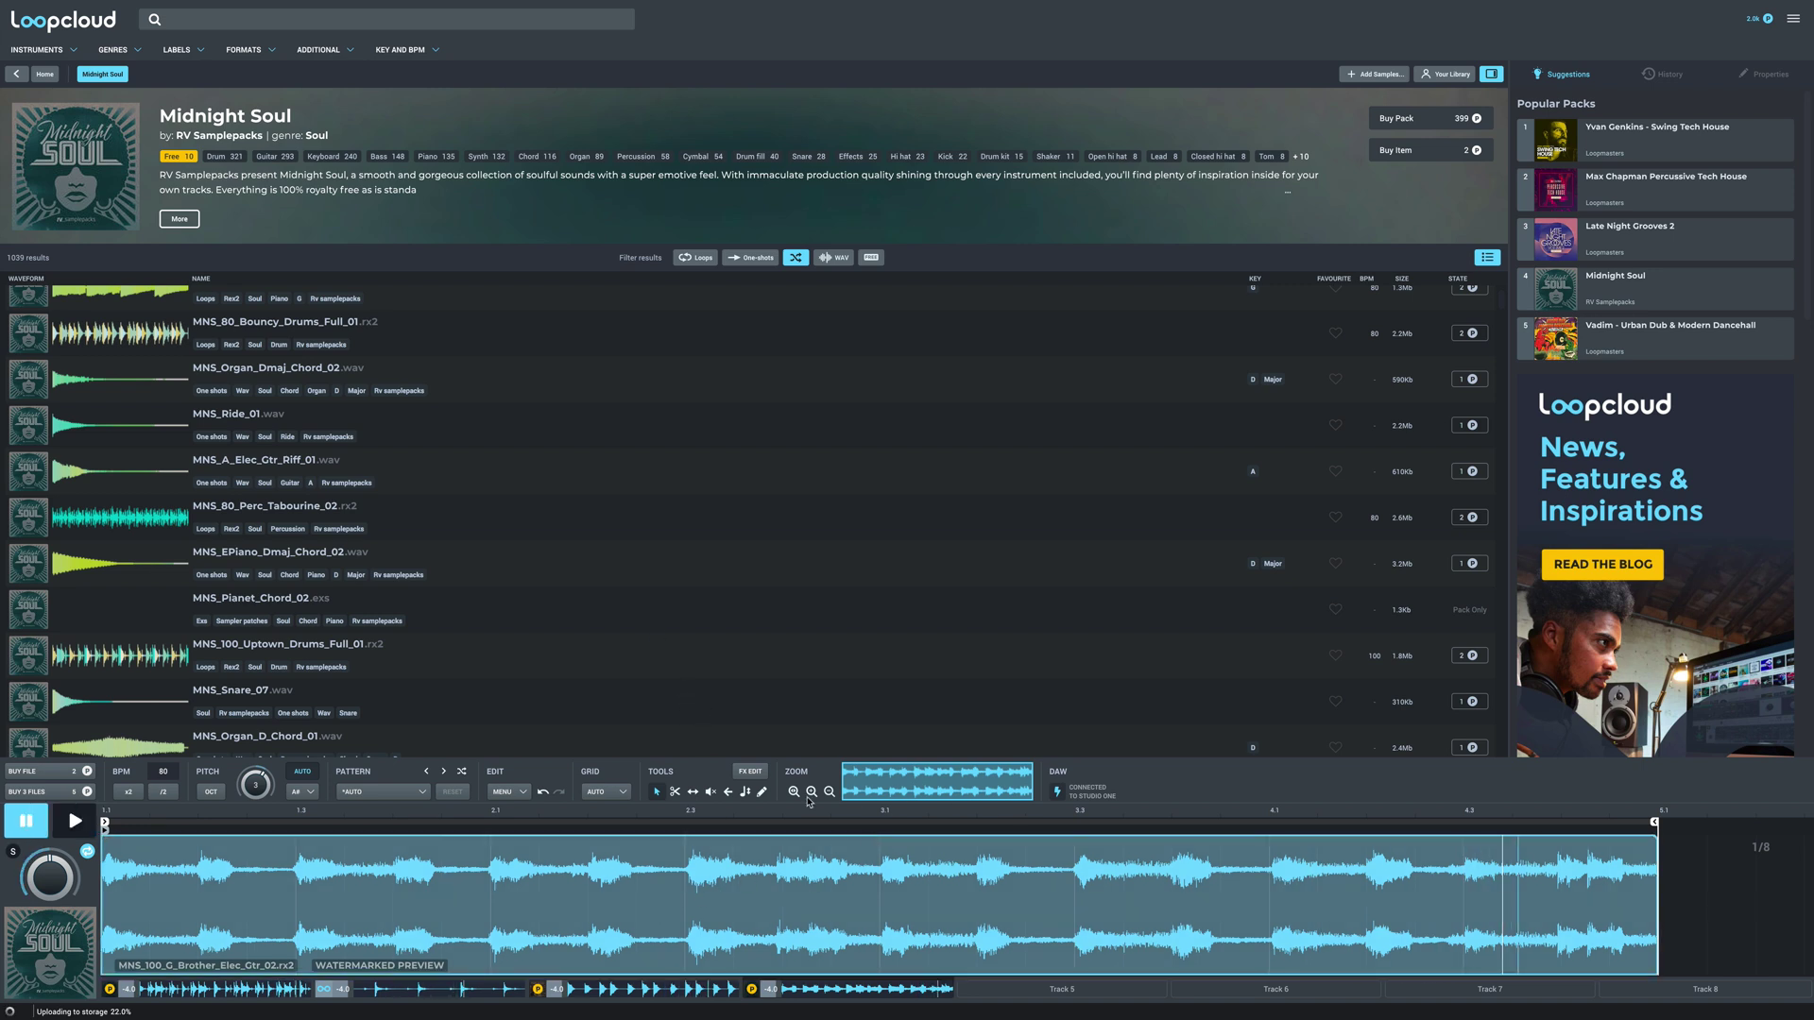
{"action": "left_click", "coordinate": [744, 773]}
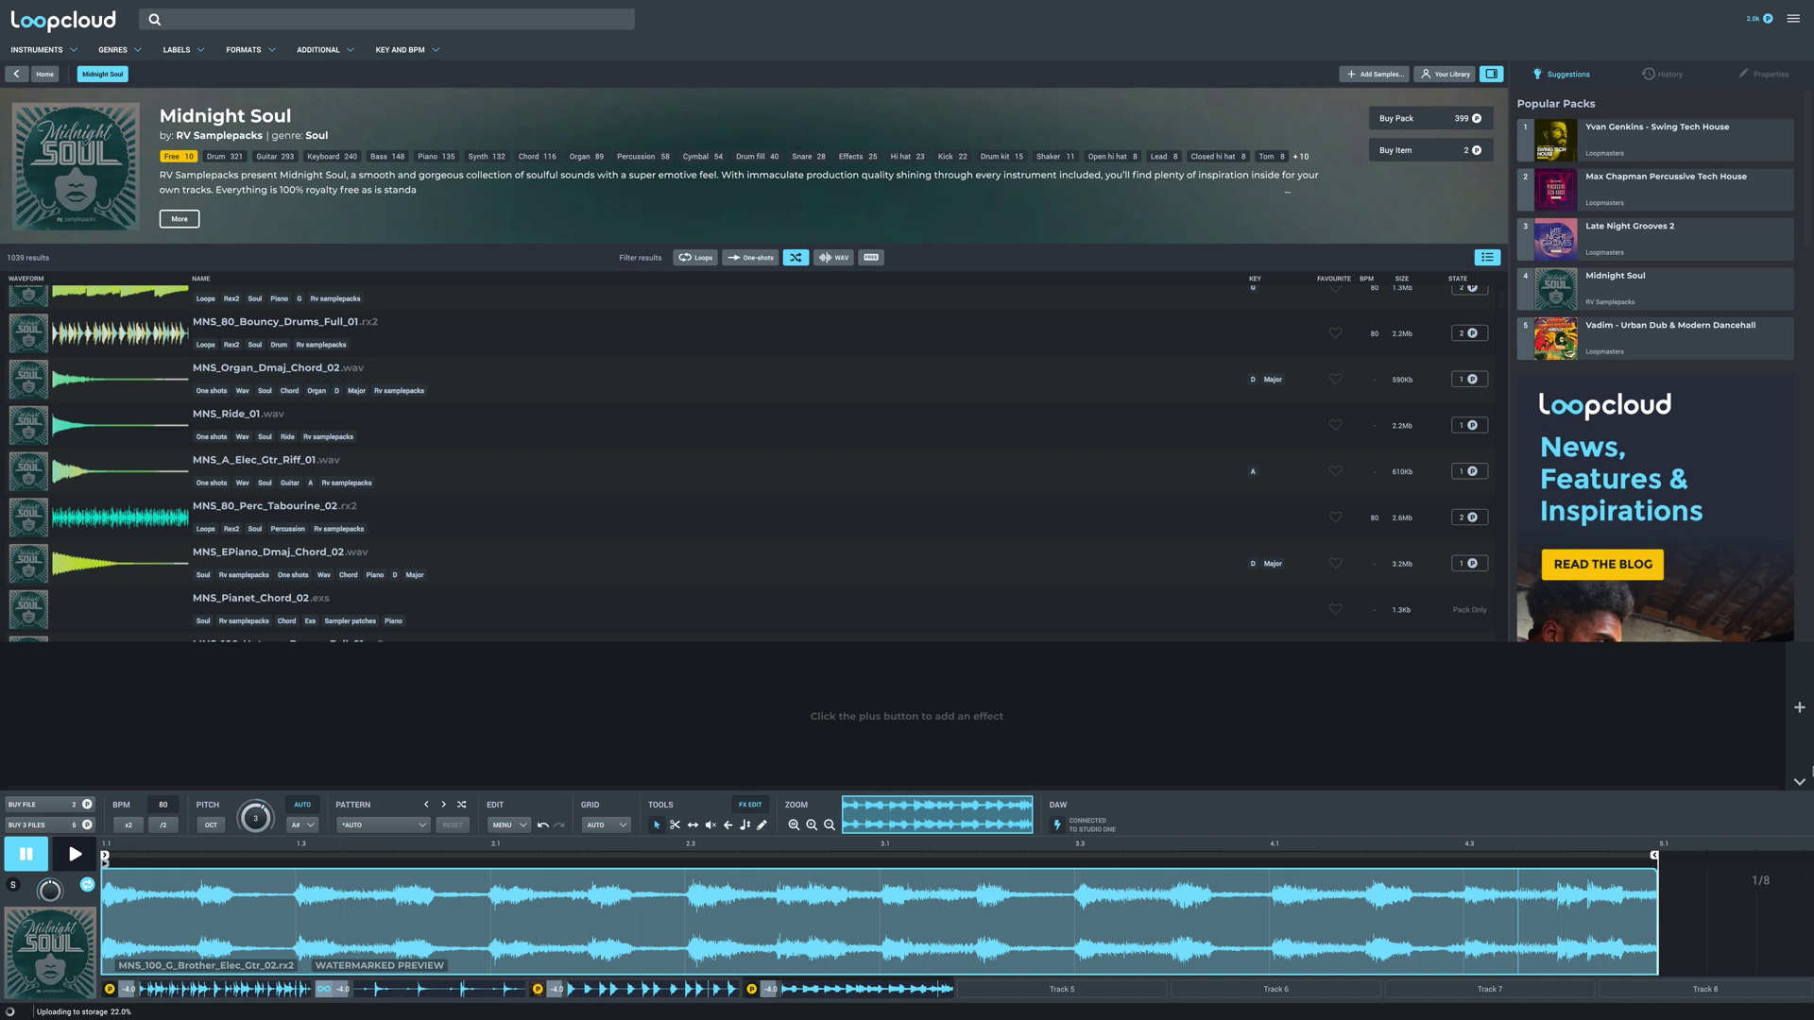
{"action": "left_click", "coordinate": [1800, 718]}
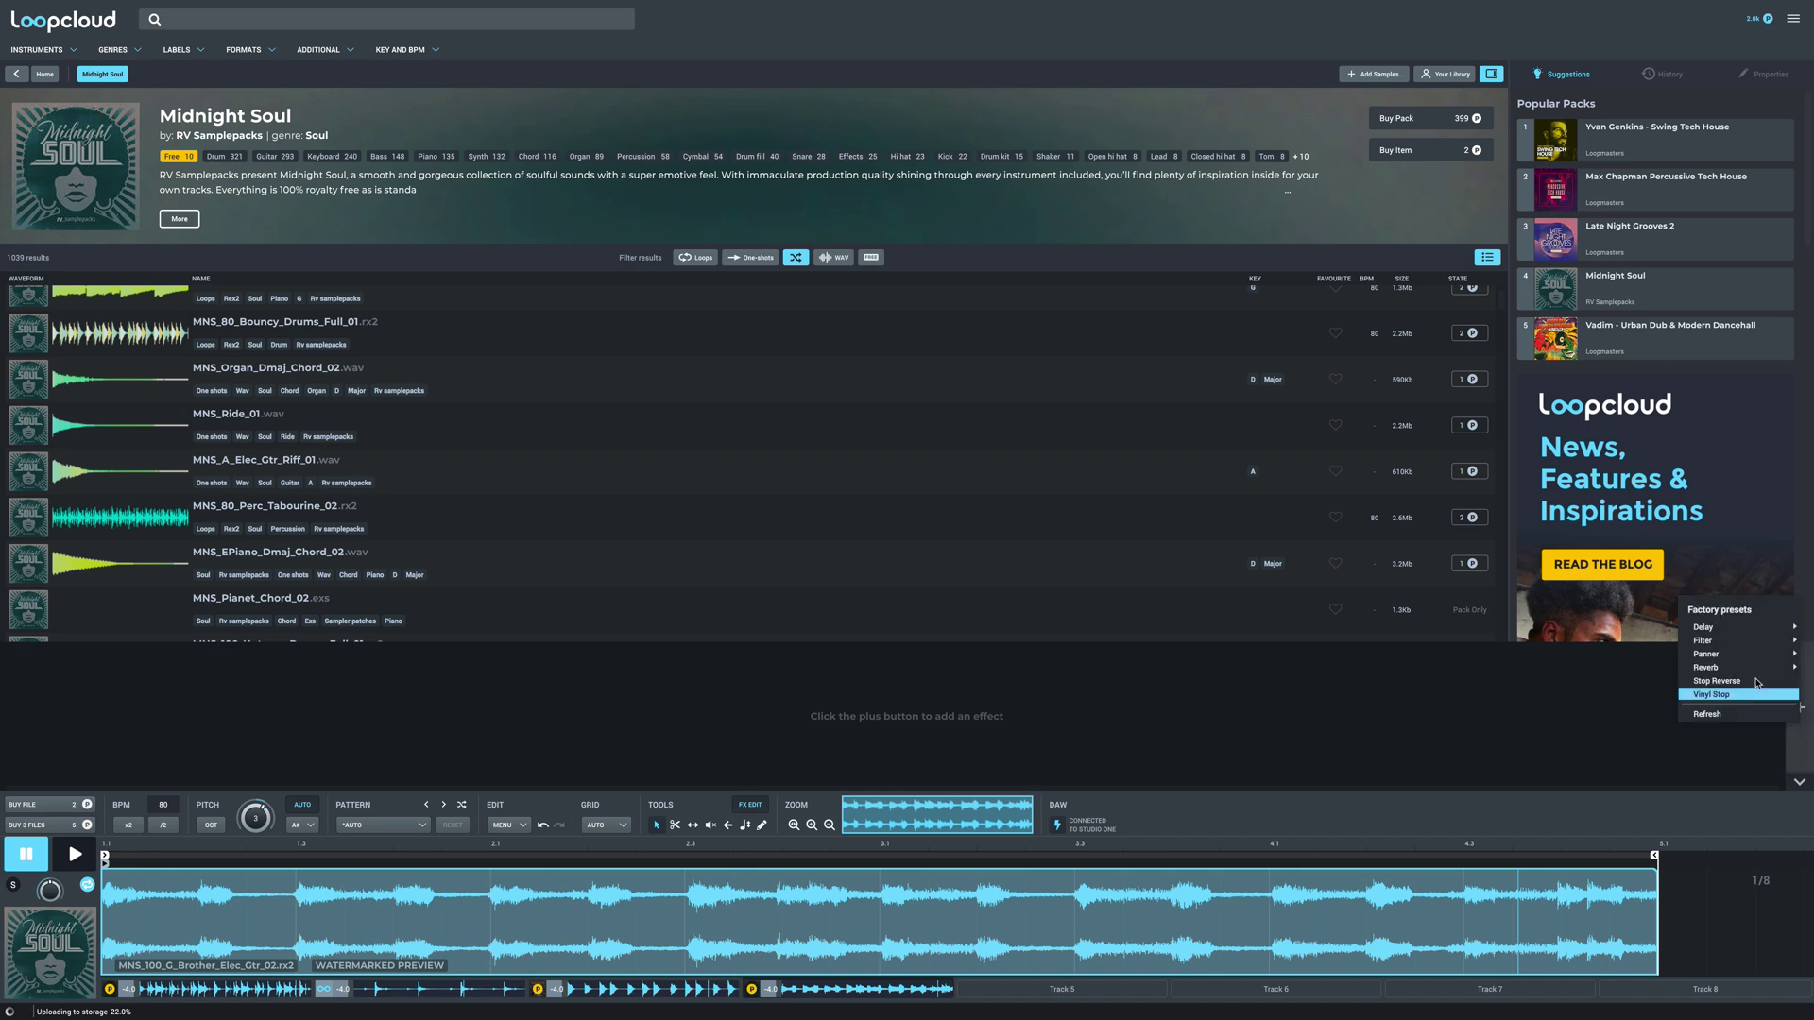
{"action": "mouse_move", "coordinate": [1731, 644]}
{"action": "mouse_move", "coordinate": [1659, 641]}
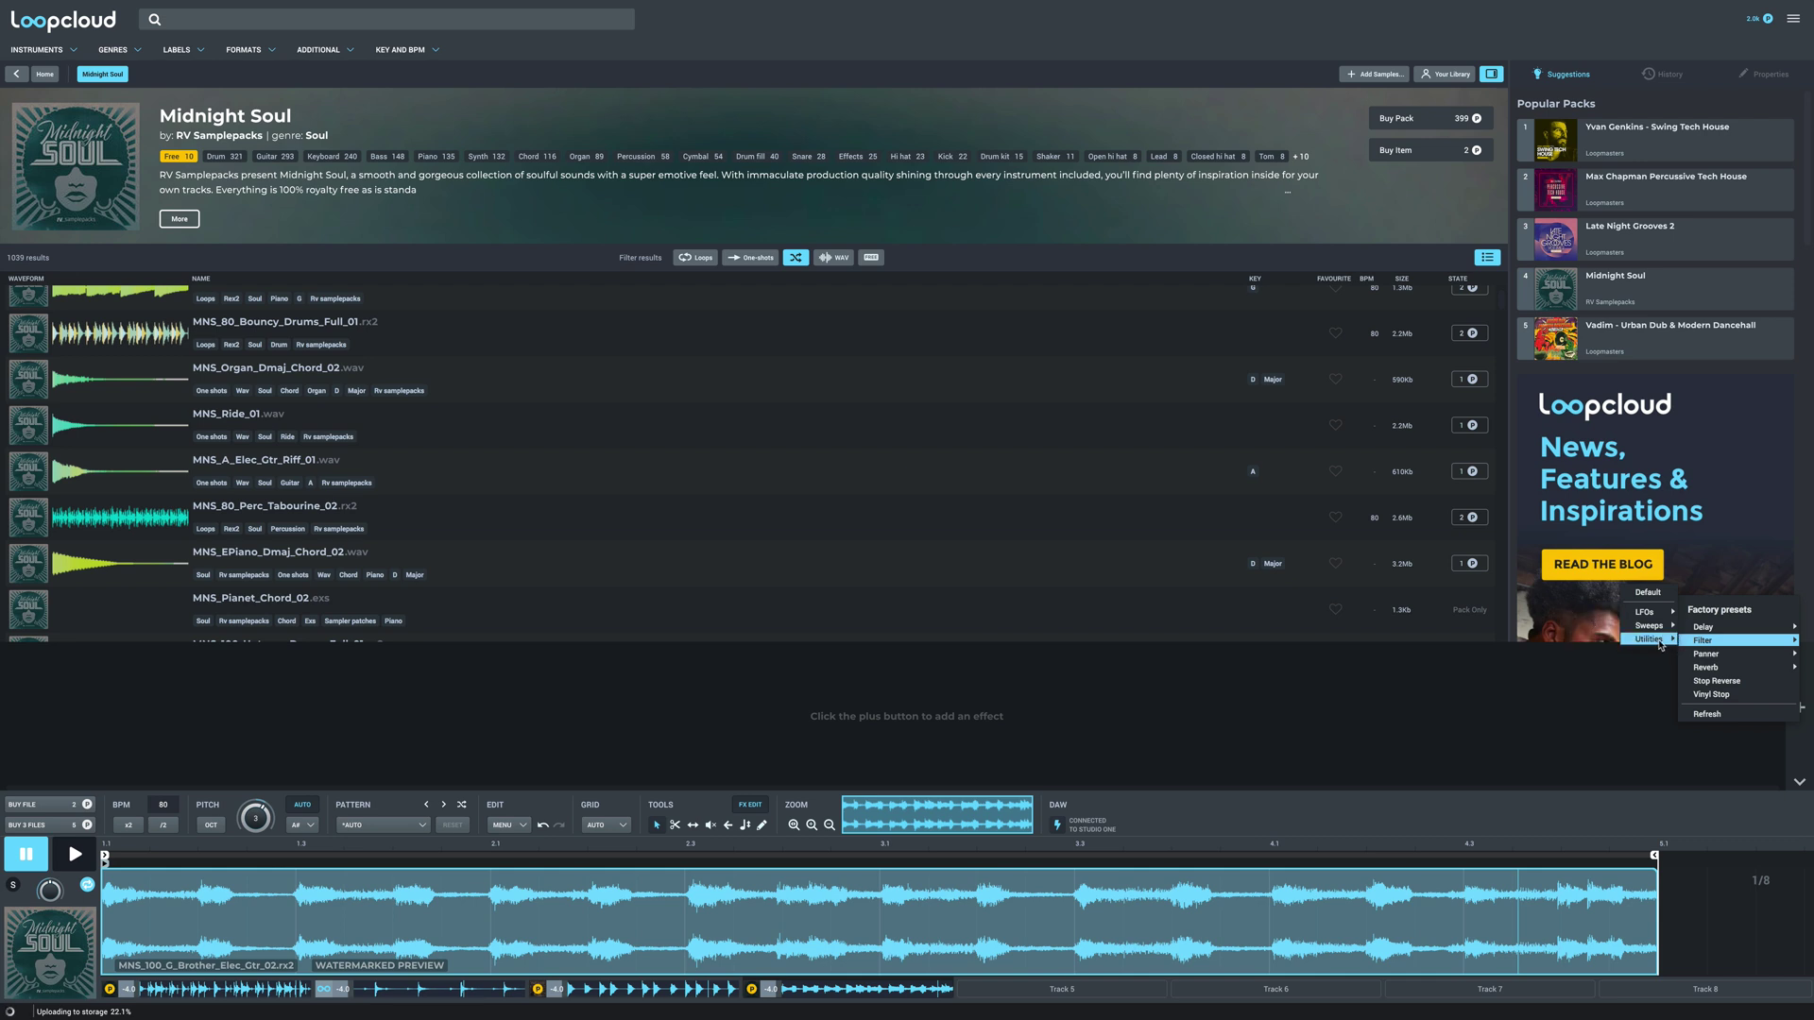
{"action": "left_click", "coordinate": [1542, 631]}
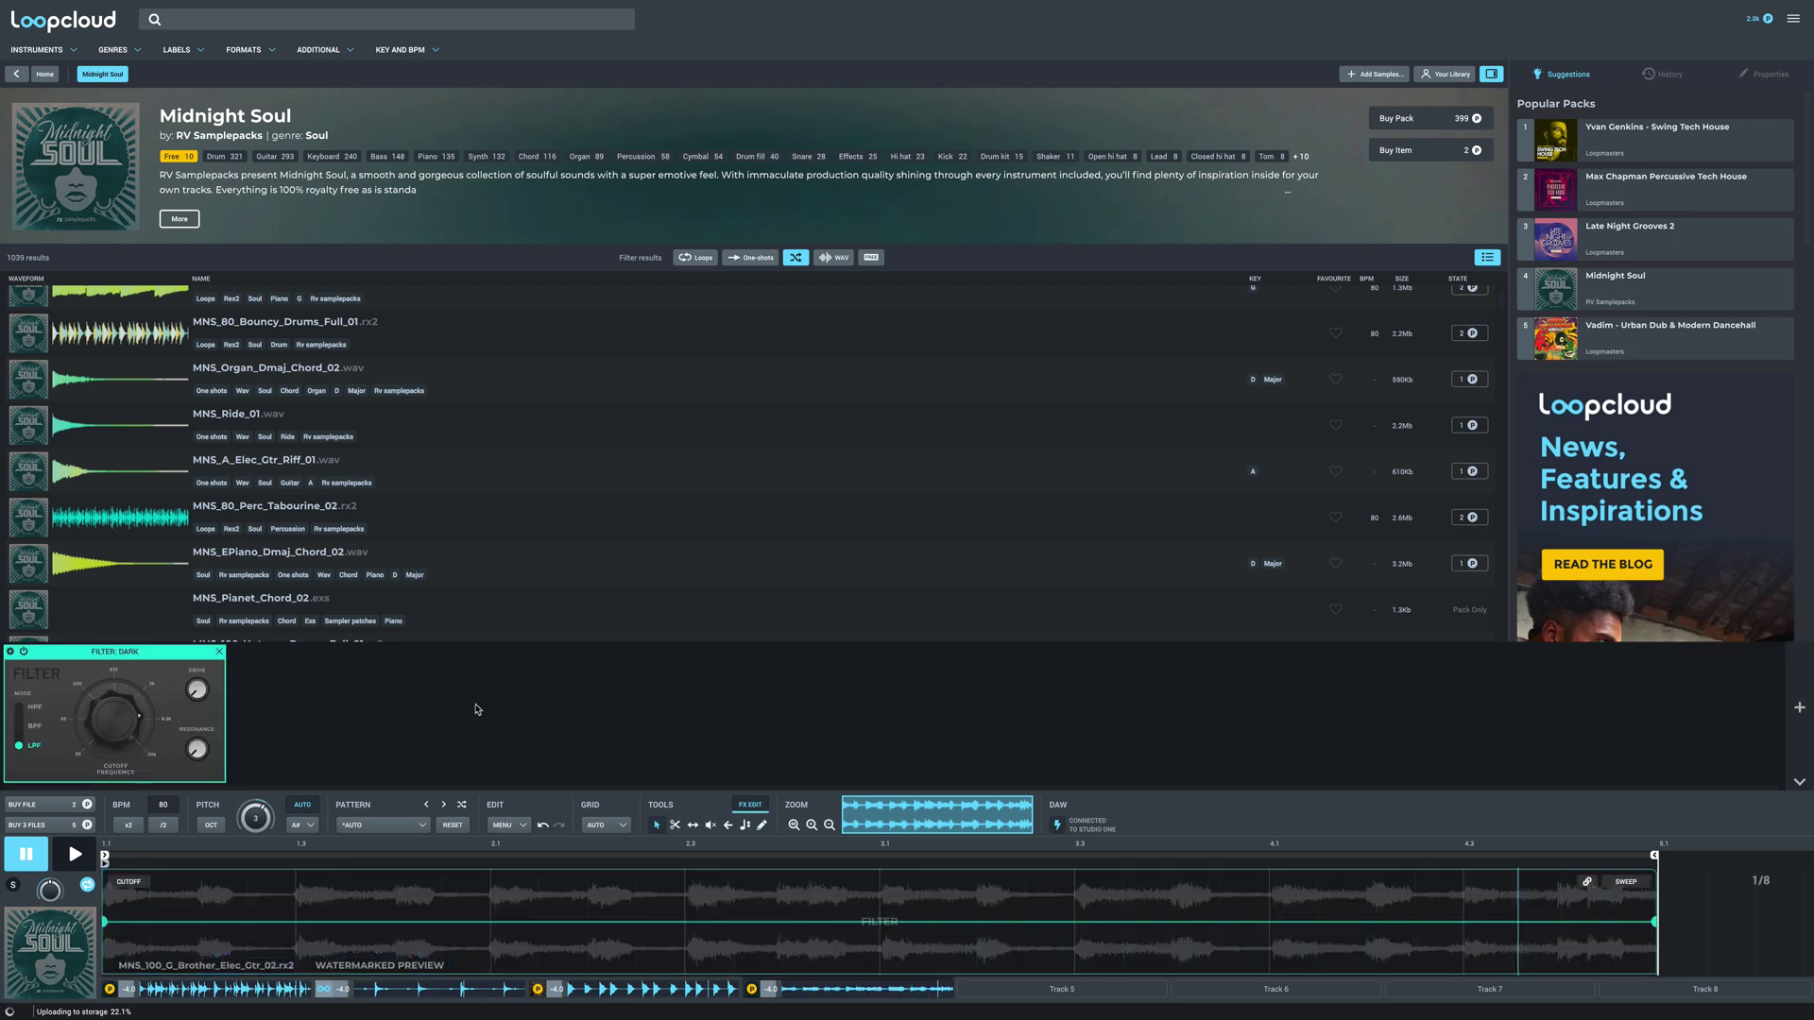
- Lower the filter cutoff for a darker tone while listening to the loop
{"action": "key", "text": "space"}
{"action": "mouse_move", "coordinate": [113, 727]}
{"action": "left_mouse_down"}
{"action": "mouse_move", "coordinate": [104, 808]}
{"action": "mouse_move", "coordinate": [109, 645]}
{"action": "mouse_move", "coordinate": [40, 762]}
{"action": "mouse_move", "coordinate": [120, 720]}
{"action": "mouse_move", "coordinate": [130, 693]}
{"action": "mouse_move", "coordinate": [195, 704]}
{"action": "left_mouse_up"}
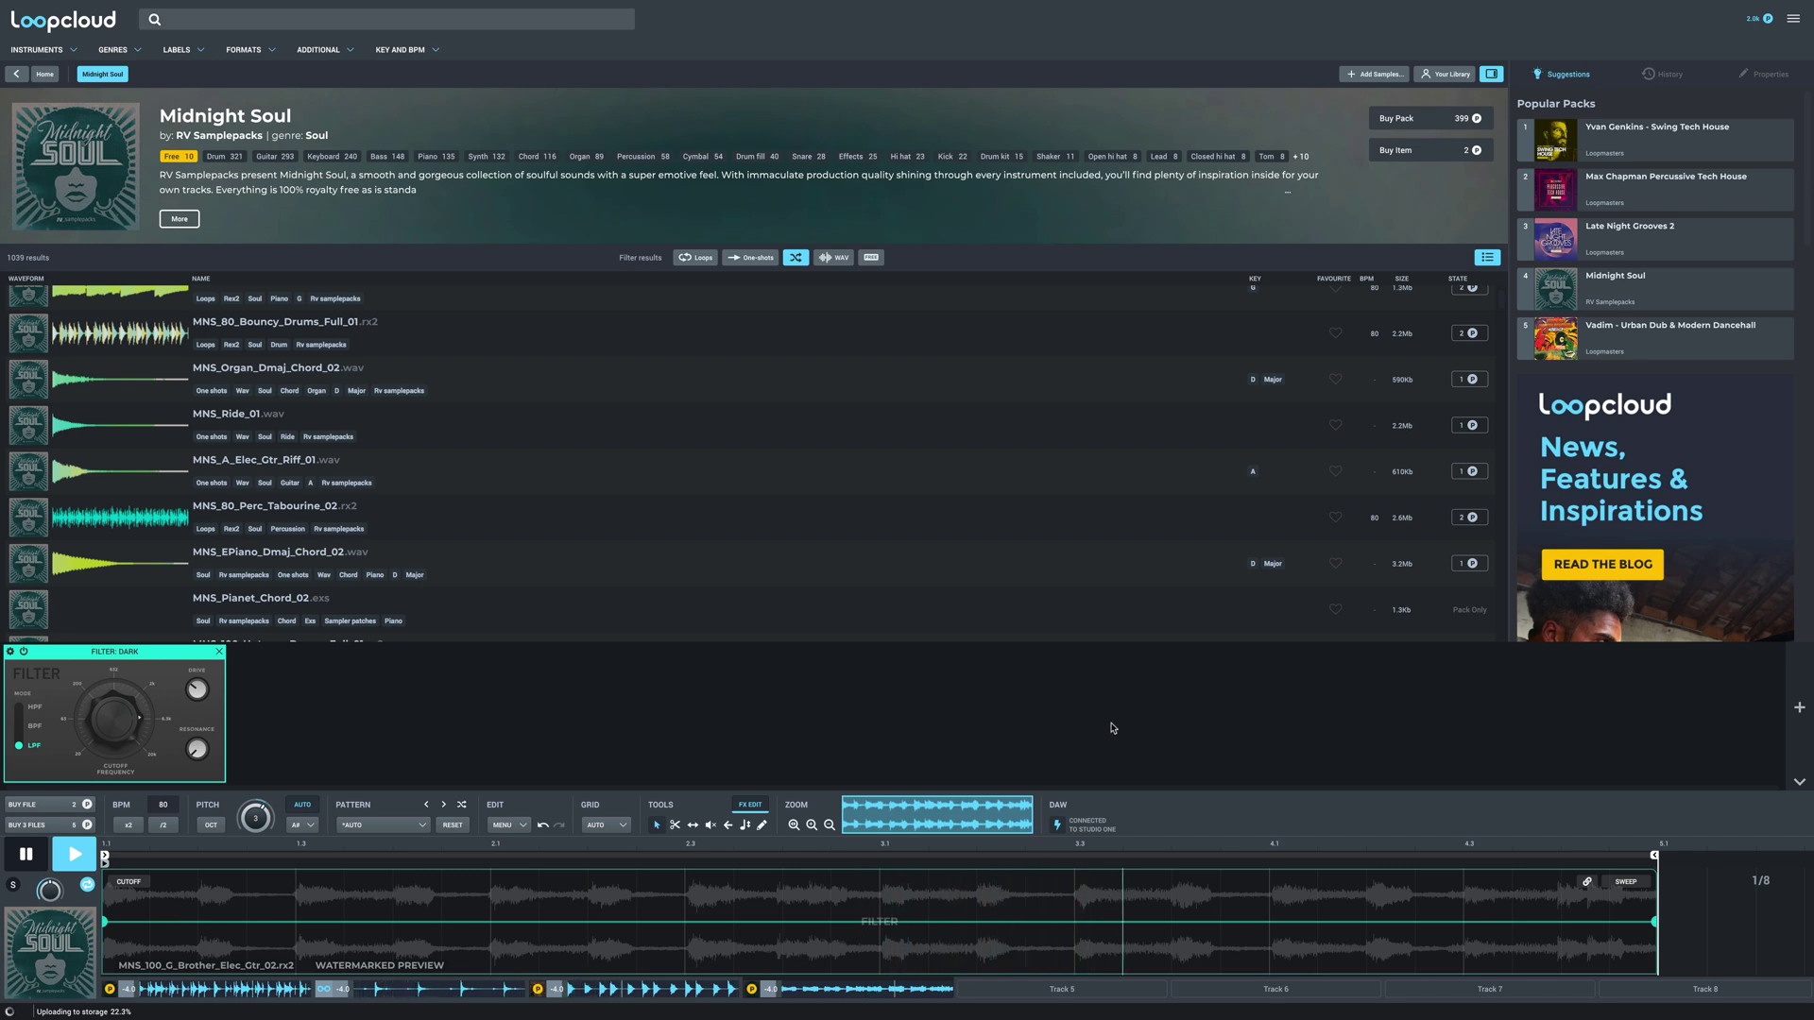
{"action": "key", "text": "space"}
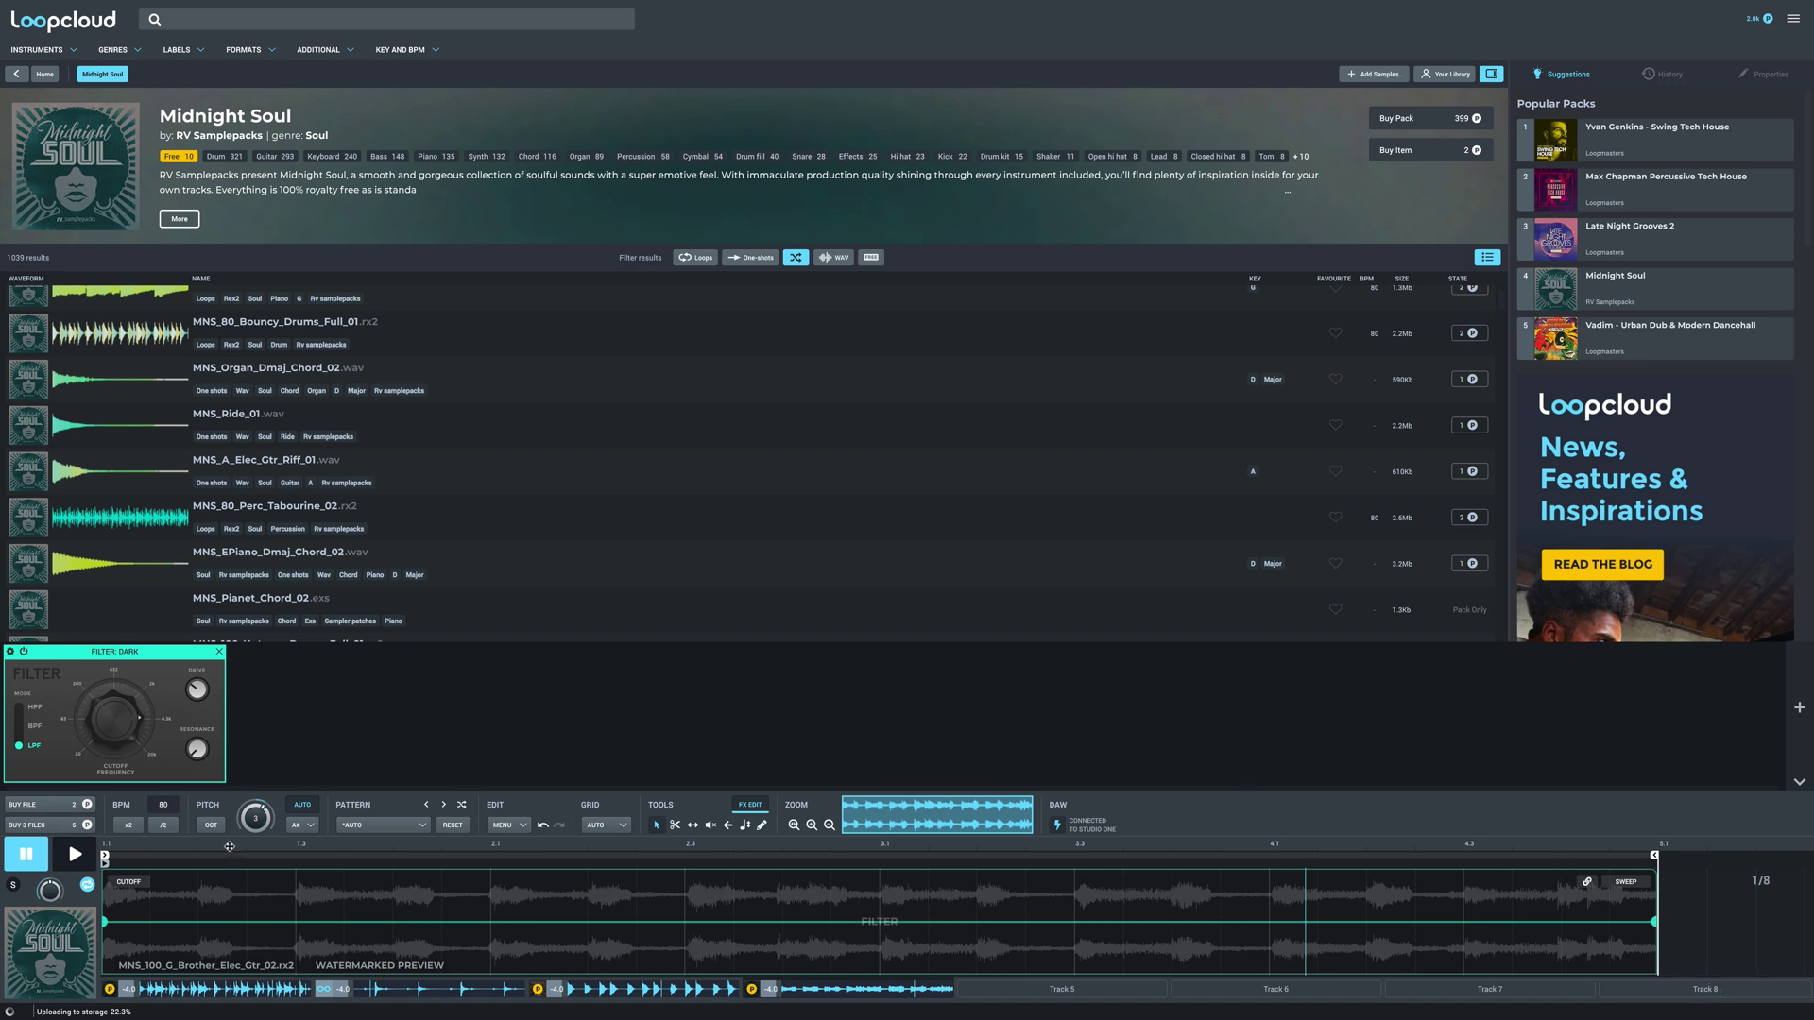
- Buy and HQ-download the guitar loop, then drag its processed version onto Studio One's Loop 1 track
{"action": "left_click", "coordinate": [38, 805]}
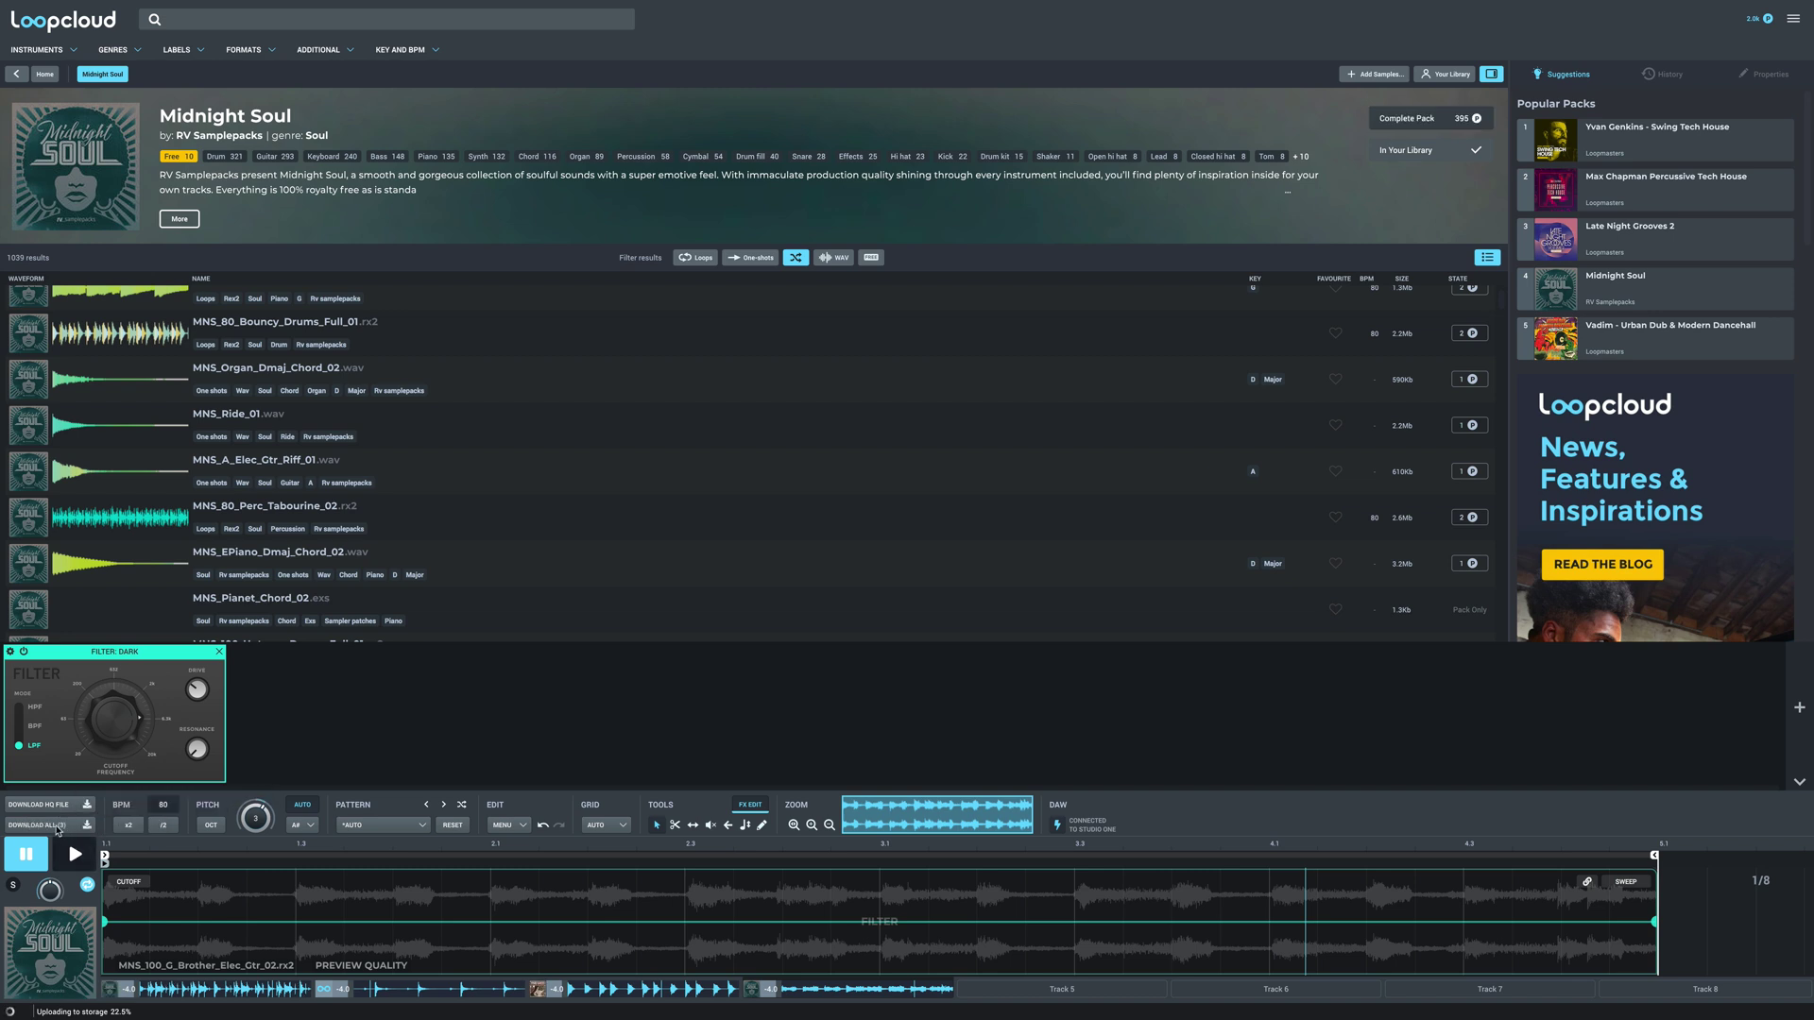
{"action": "left_click", "coordinate": [74, 809]}
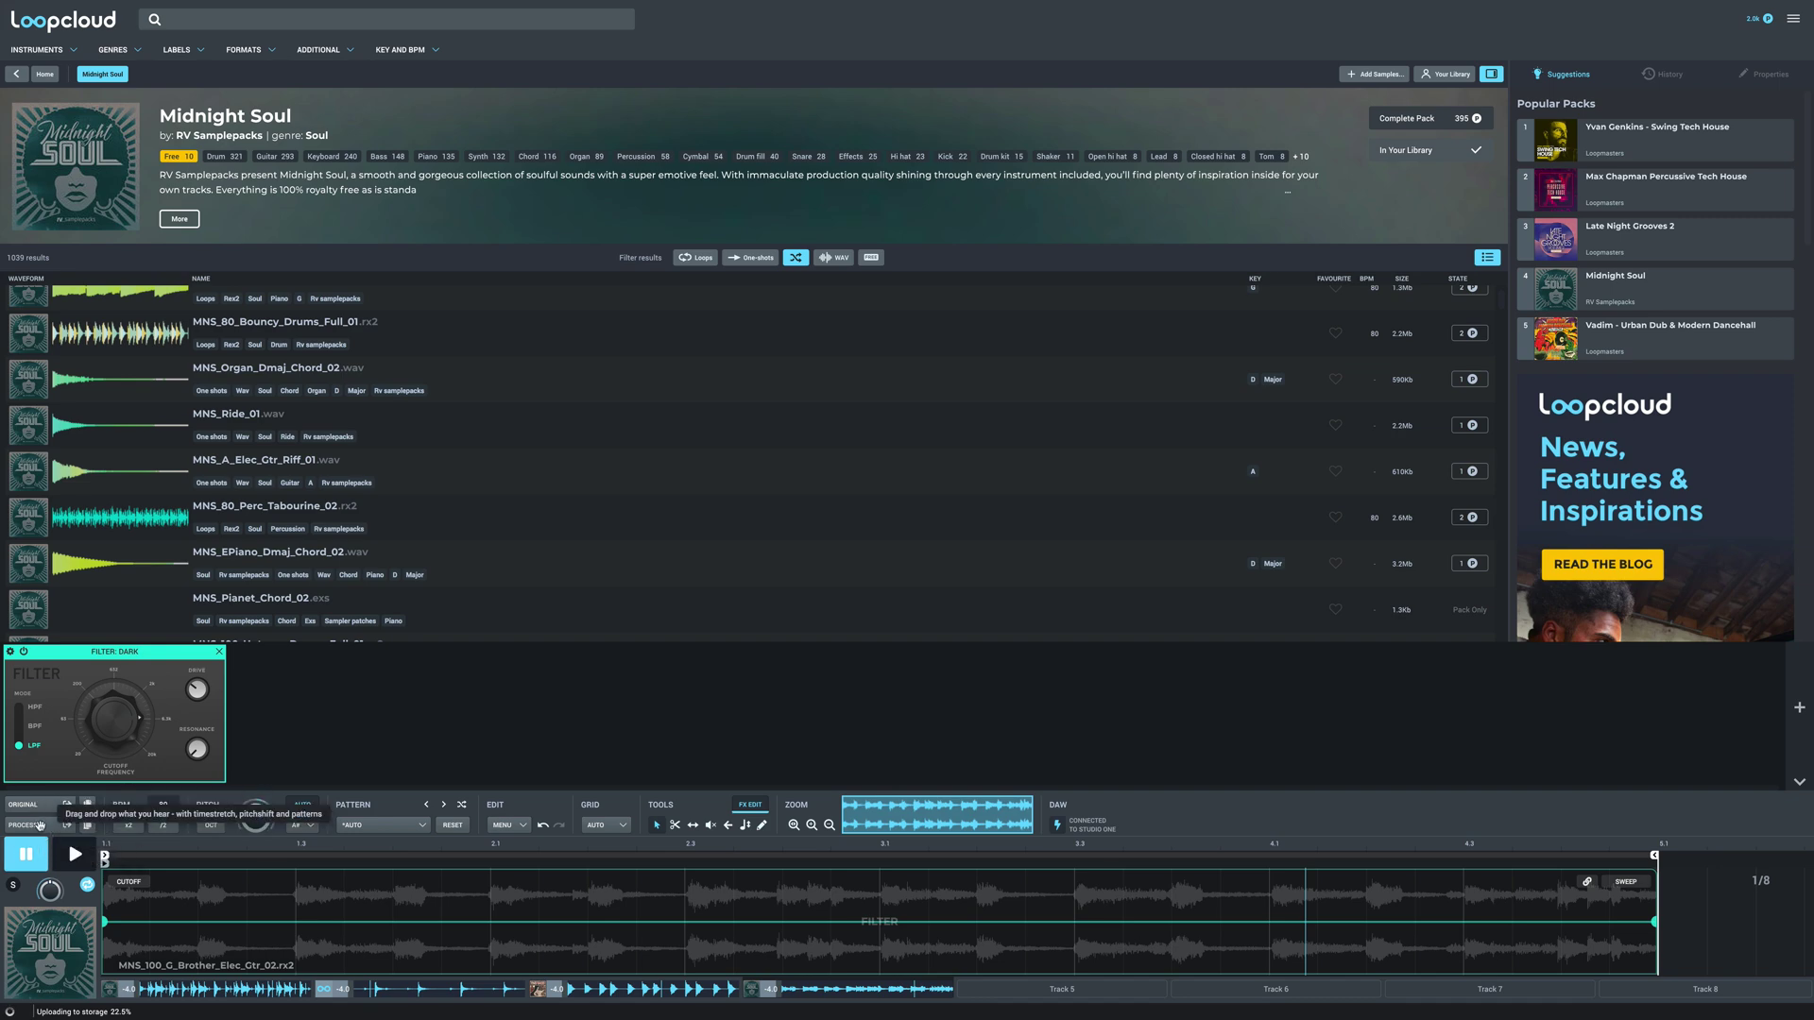
{"action": "left_click_drag", "start_coordinate": [40, 825], "coordinate": [201, 130]}
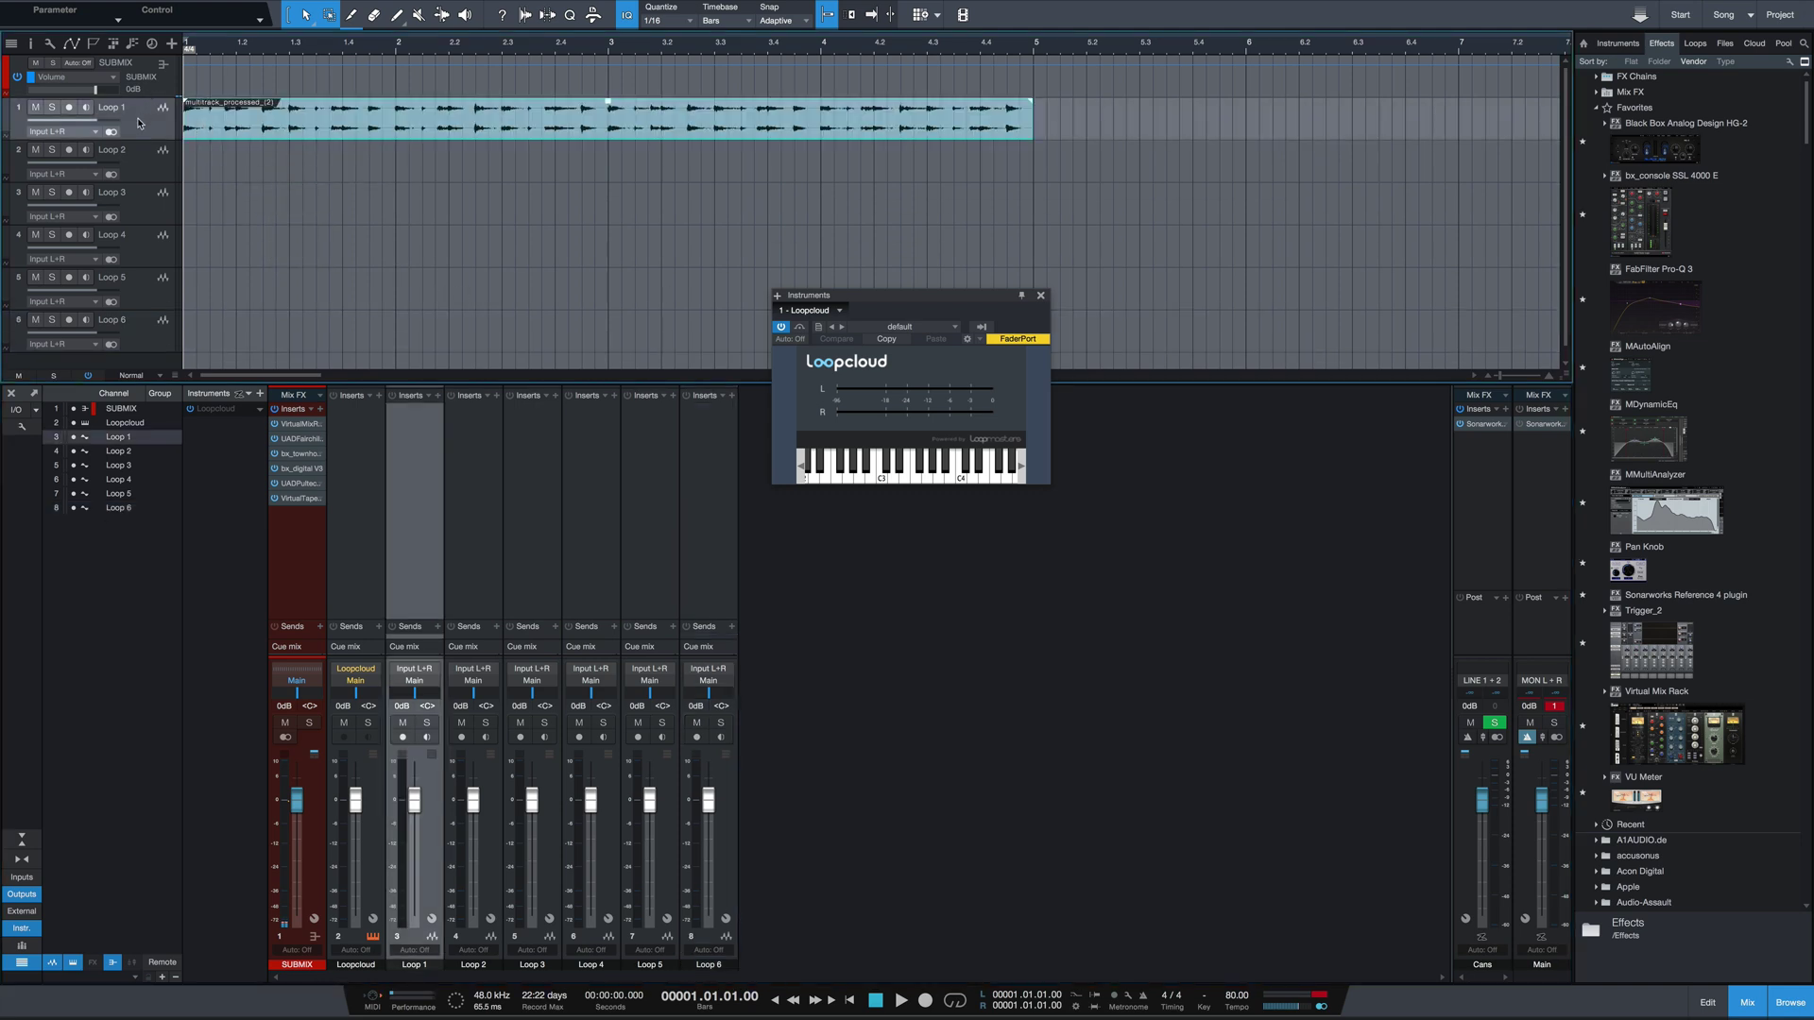
- Play the arrangement with Loop 1 briefly soloed to audition the processed guitar loop, then stop
{"action": "key", "text": "space"}
{"action": "left_click", "coordinate": [53, 107]}
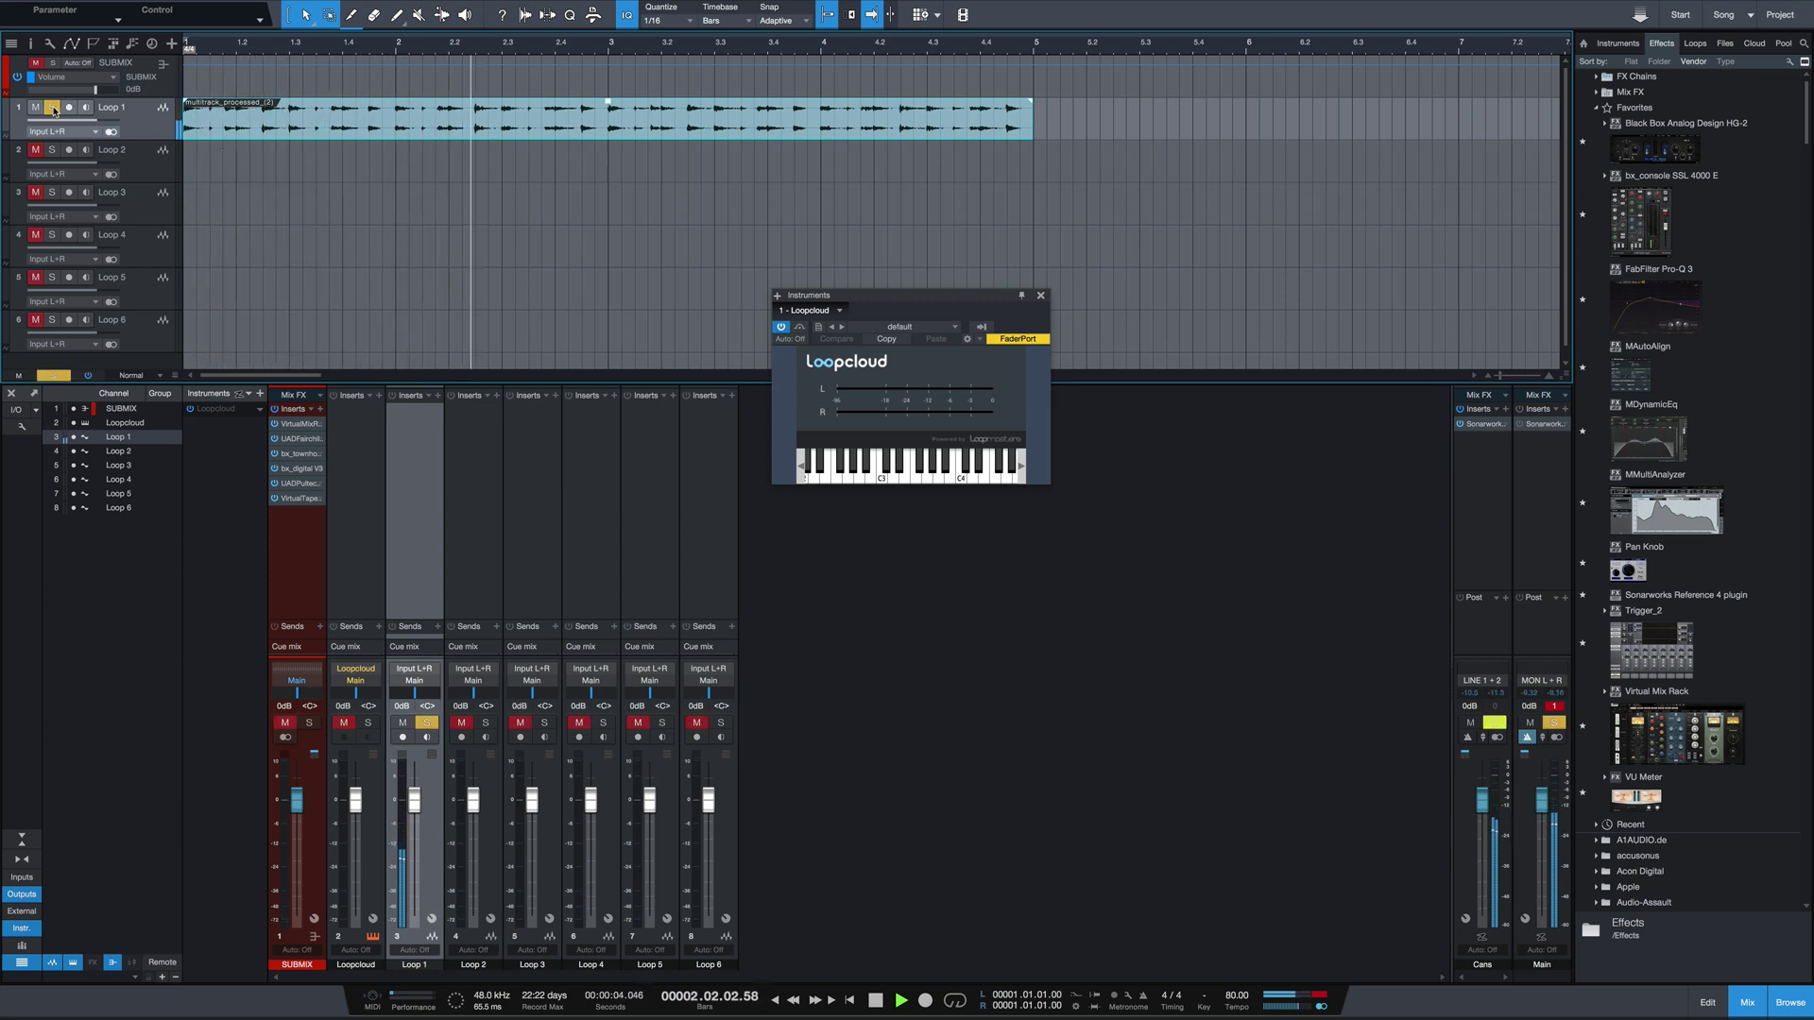
{"action": "left_click", "coordinate": [53, 107]}
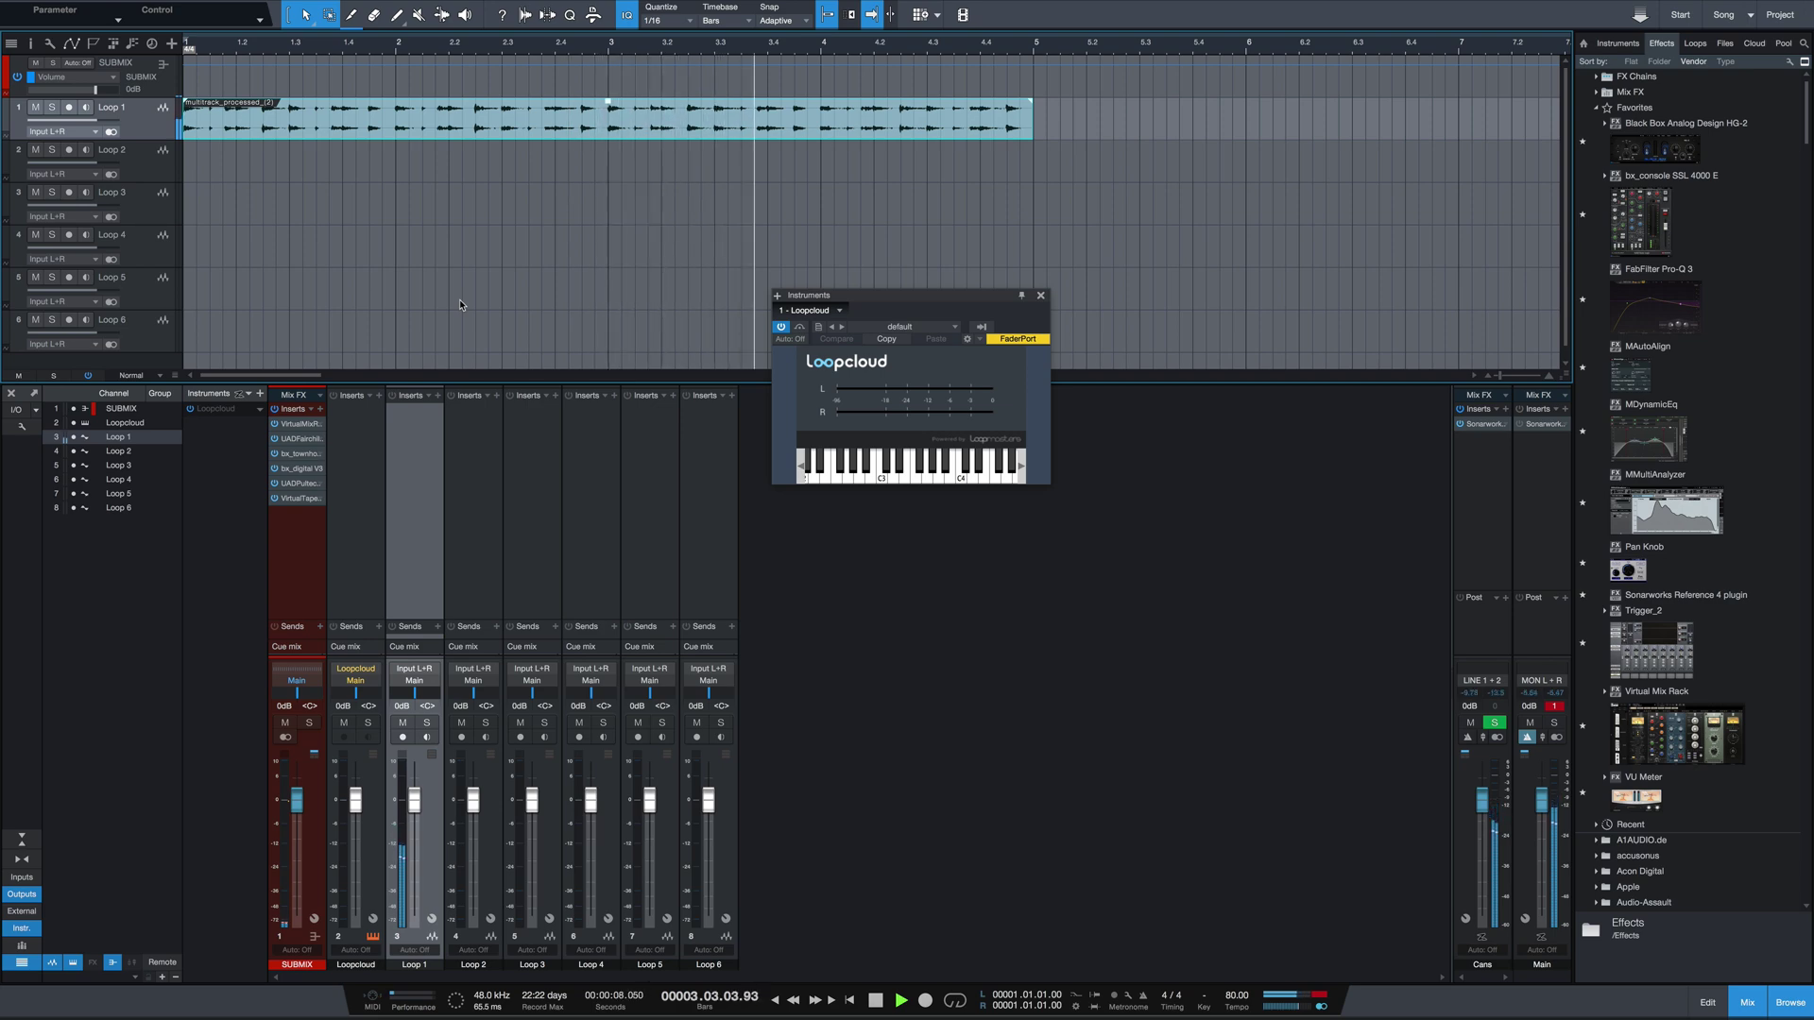
{"action": "key", "text": "space"}
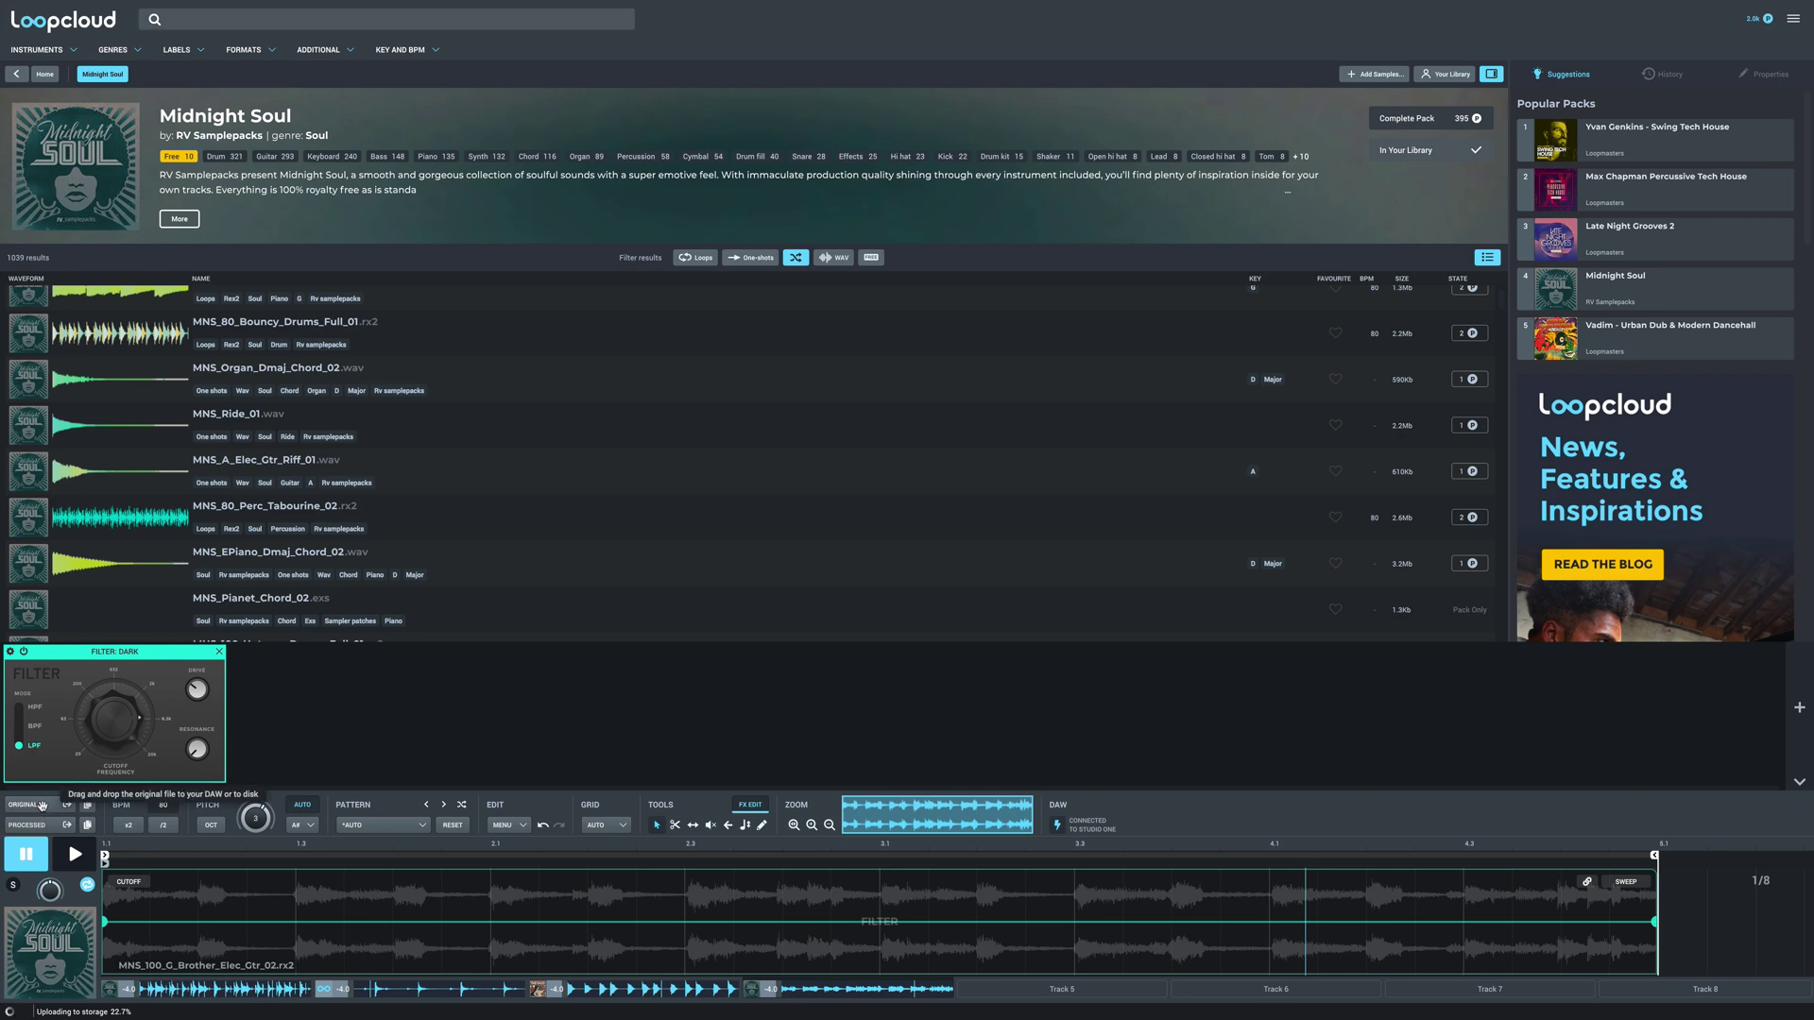
- Drop the original MNS_100_G_Brother_Elec_Gtr_02 loop onto Loop 2 and audition it soloed
{"action": "left_click_drag", "start_coordinate": [42, 805], "coordinate": [196, 165]}
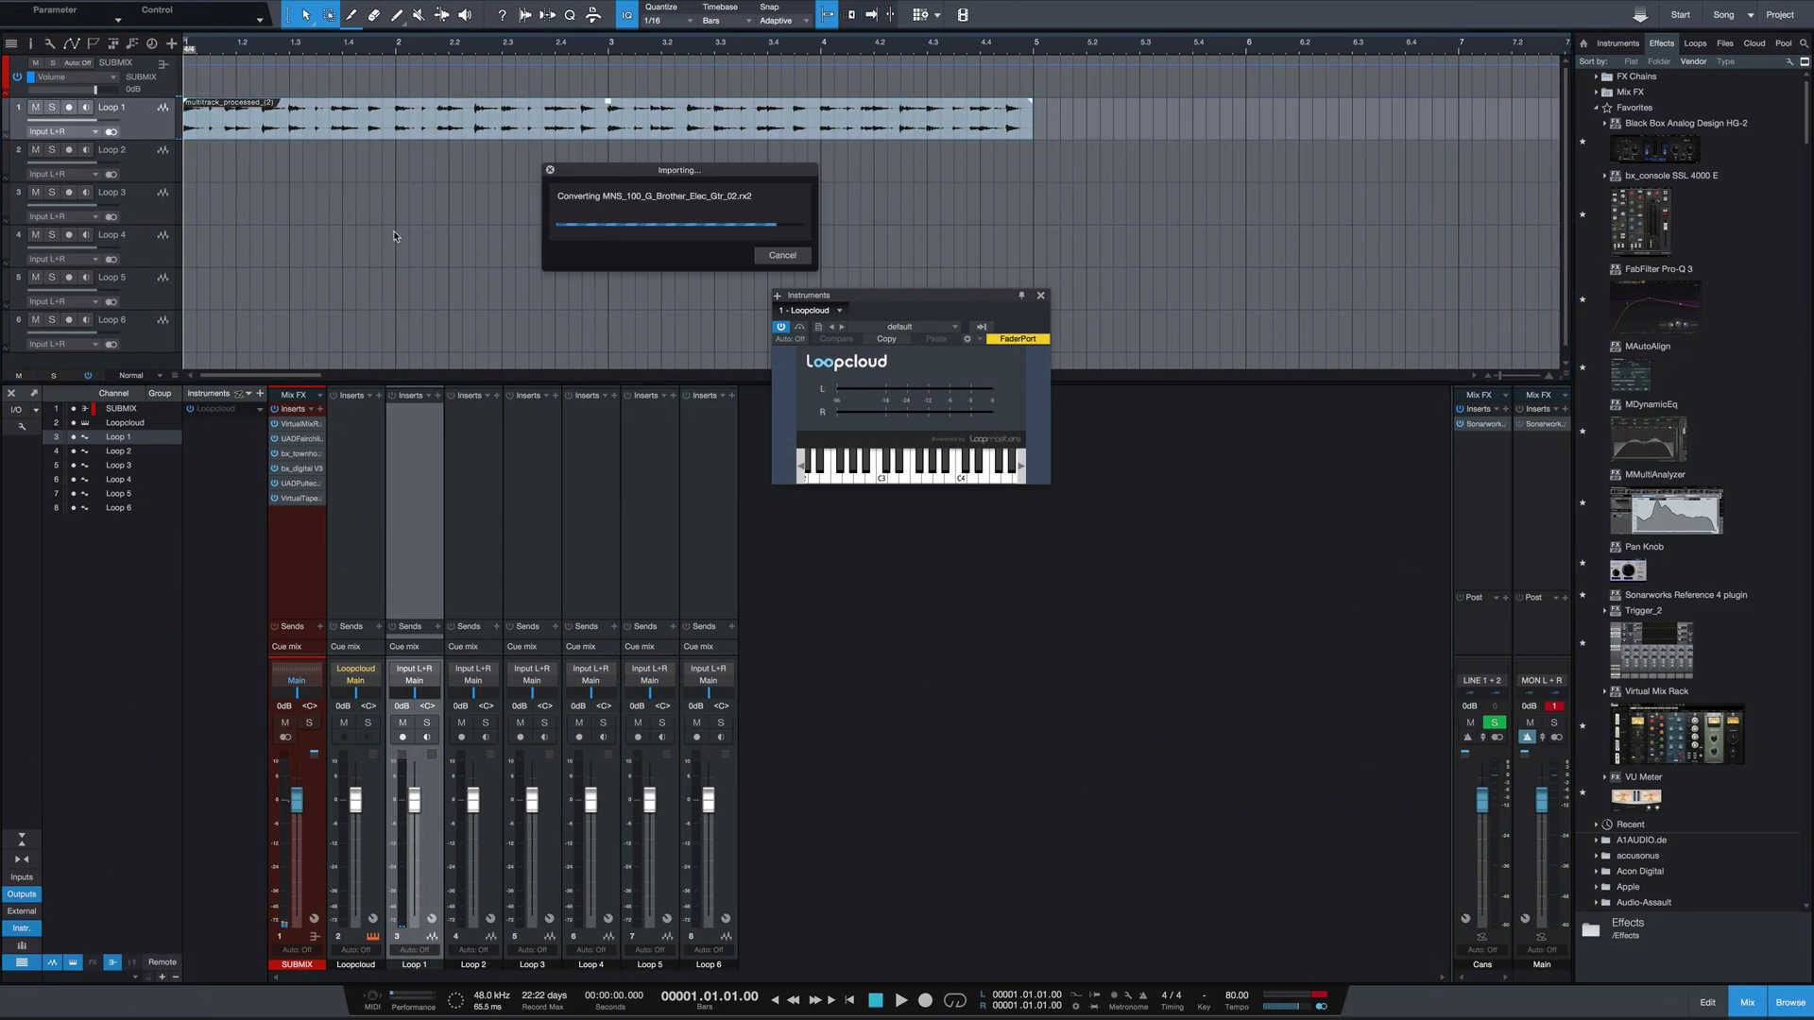
{"action": "left_click", "coordinate": [53, 150]}
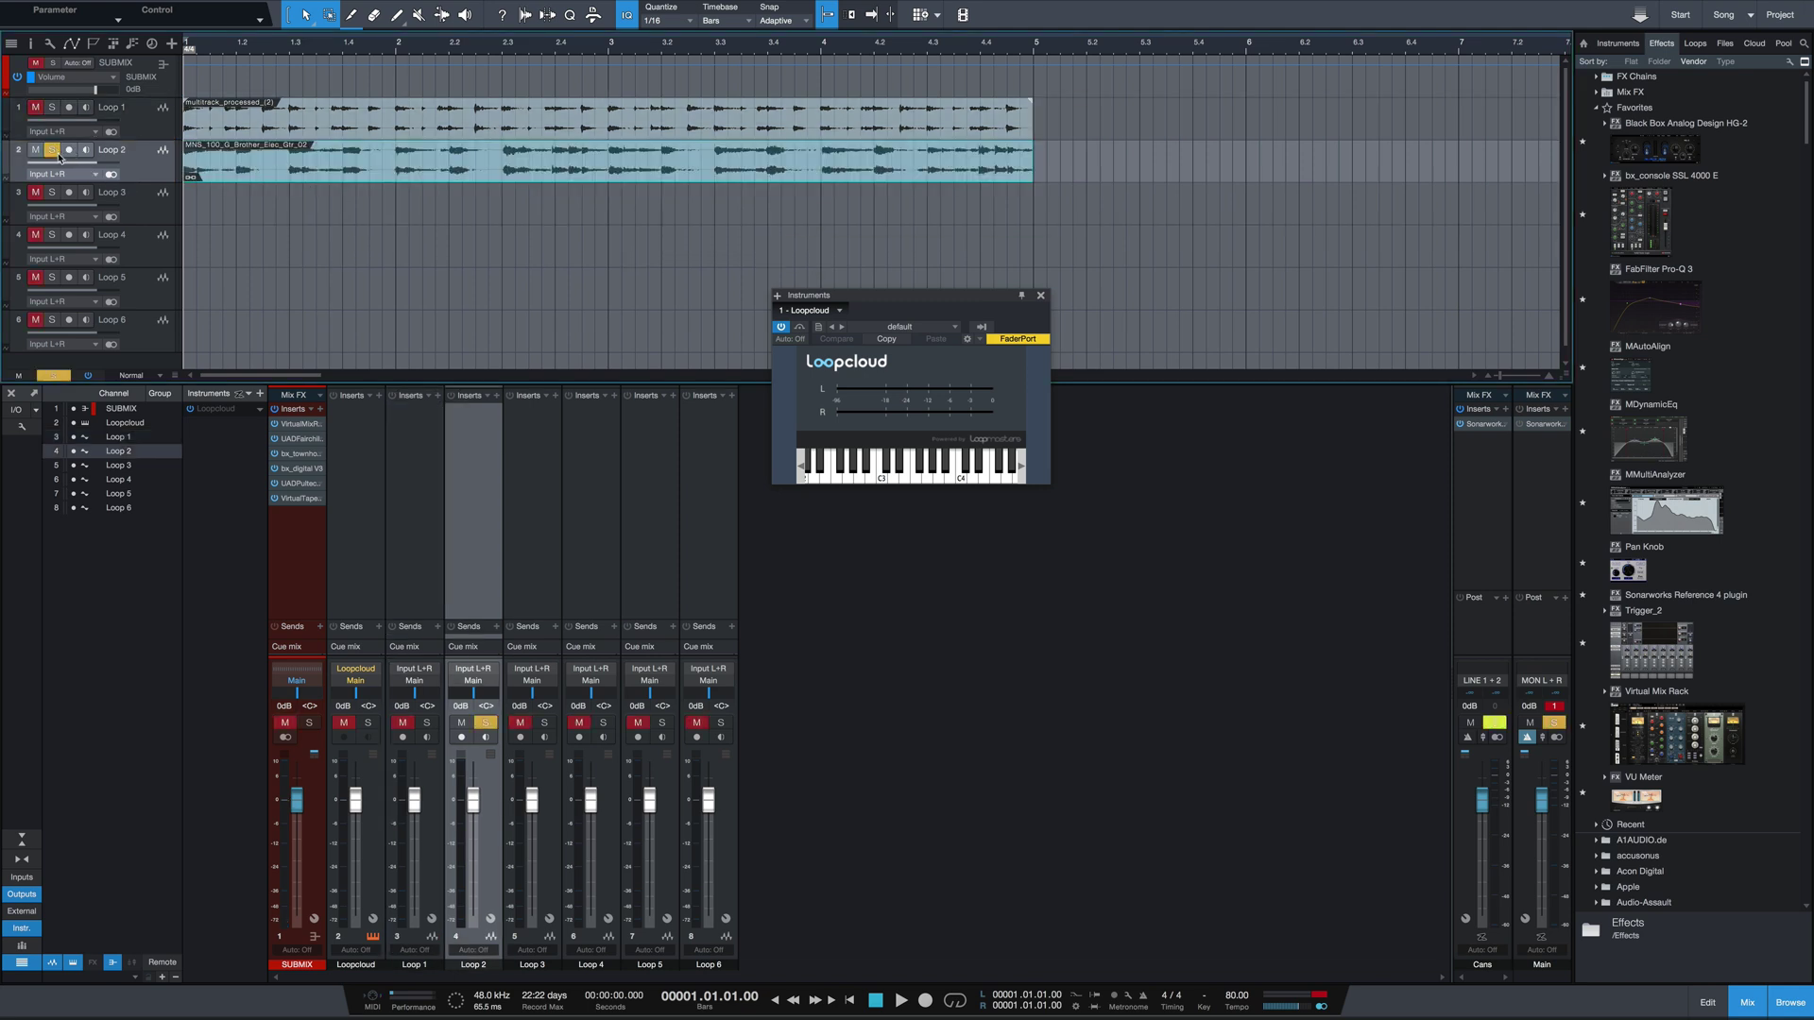
{"action": "key", "text": "space"}
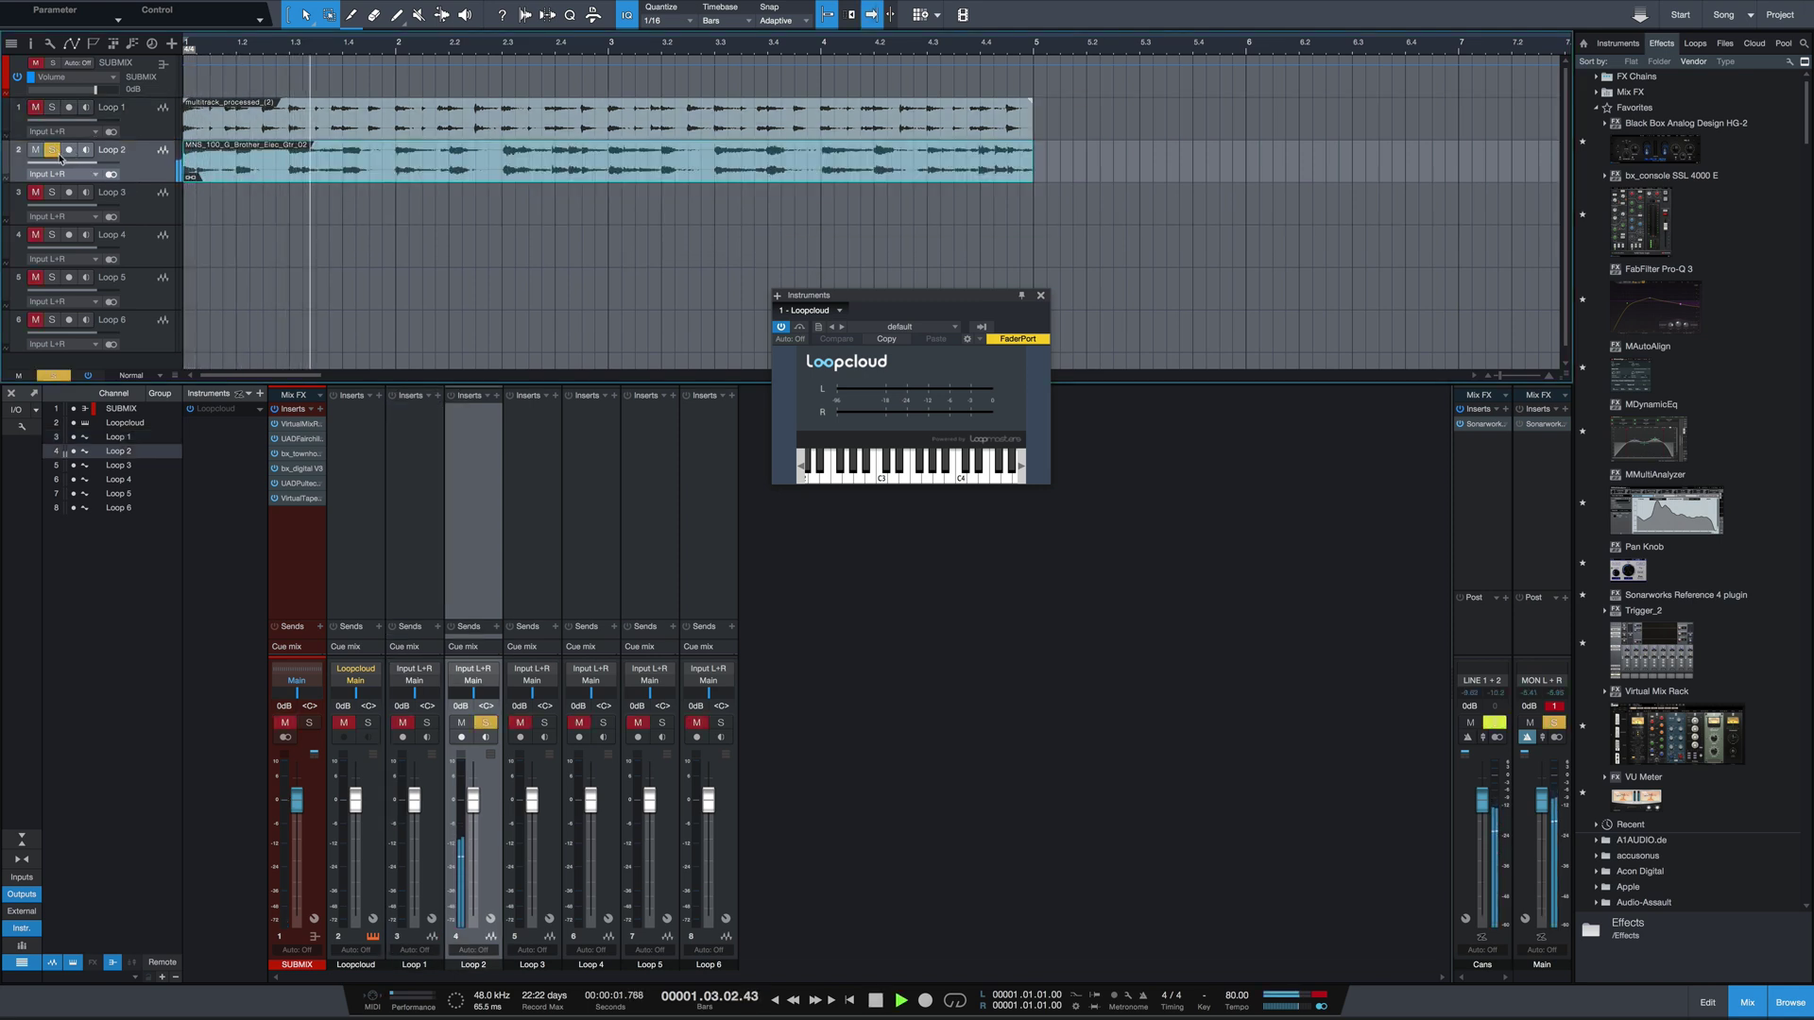
{"action": "key", "text": "space"}
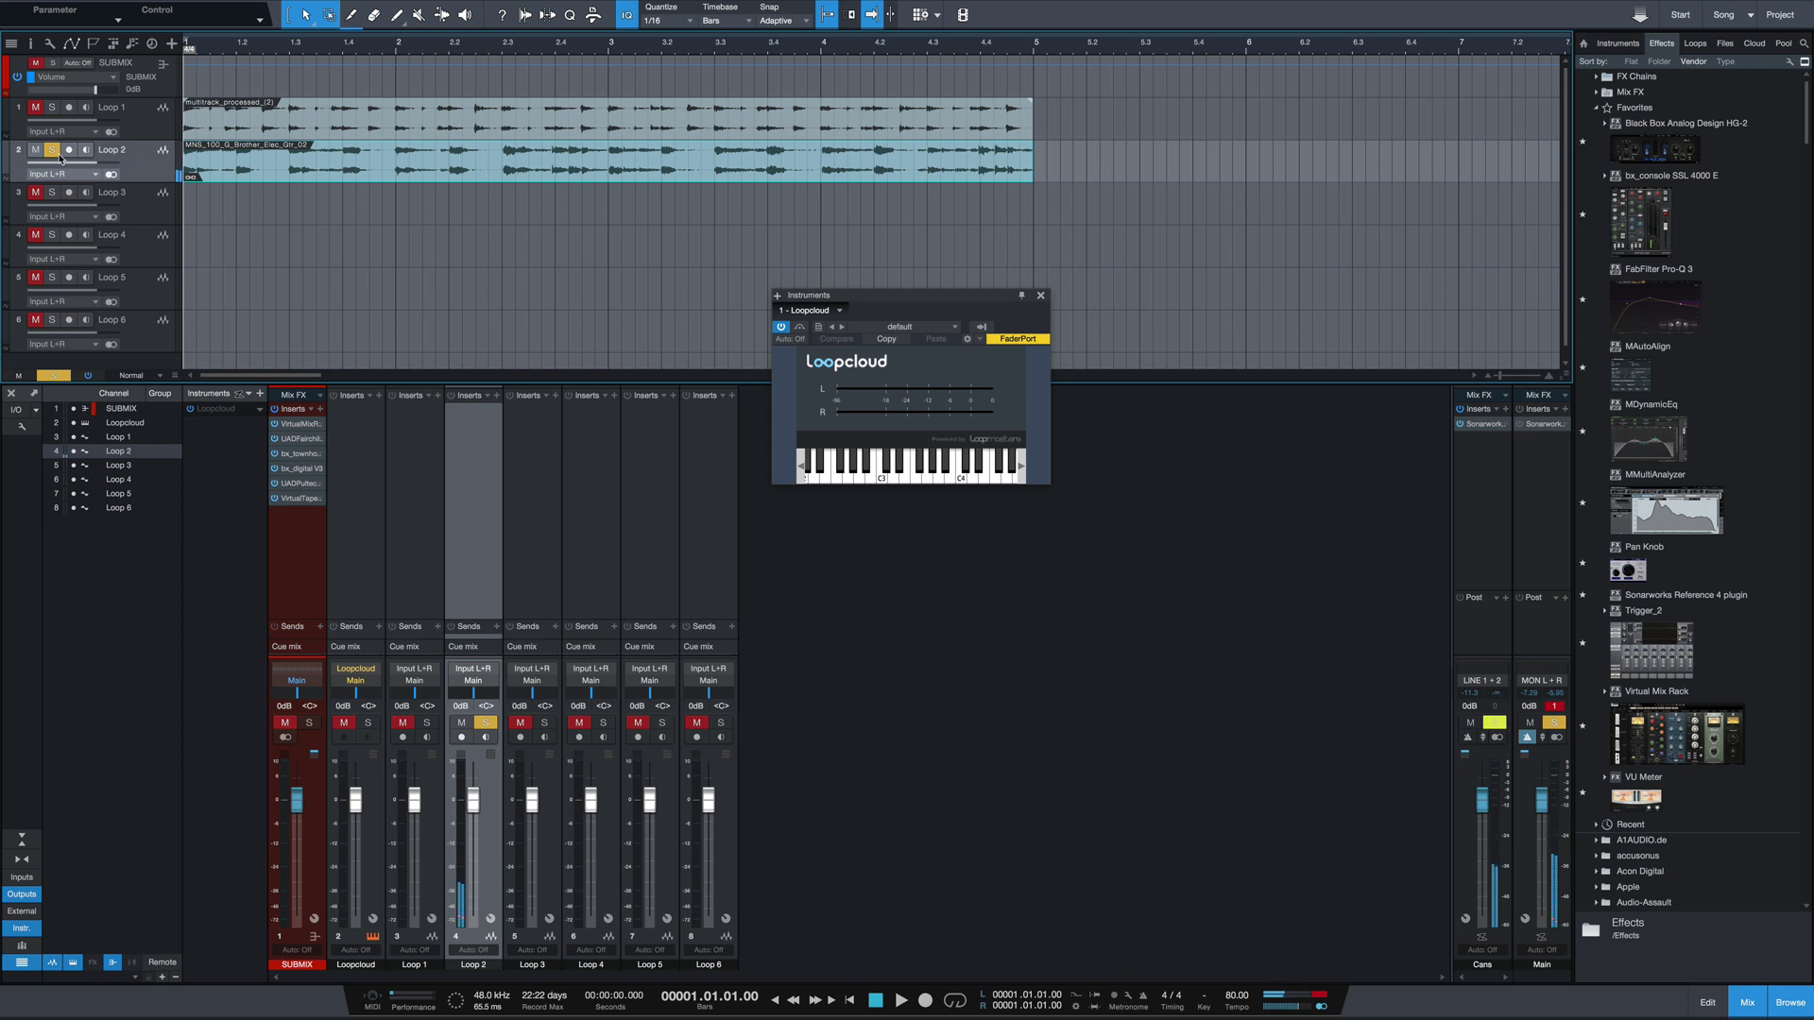
- Switch the solo from Loop 2 to Loop 1 and play the processed loop for comparison
{"action": "left_click", "coordinate": [53, 151]}
{"action": "left_click", "coordinate": [52, 107]}
{"action": "key", "text": "space"}
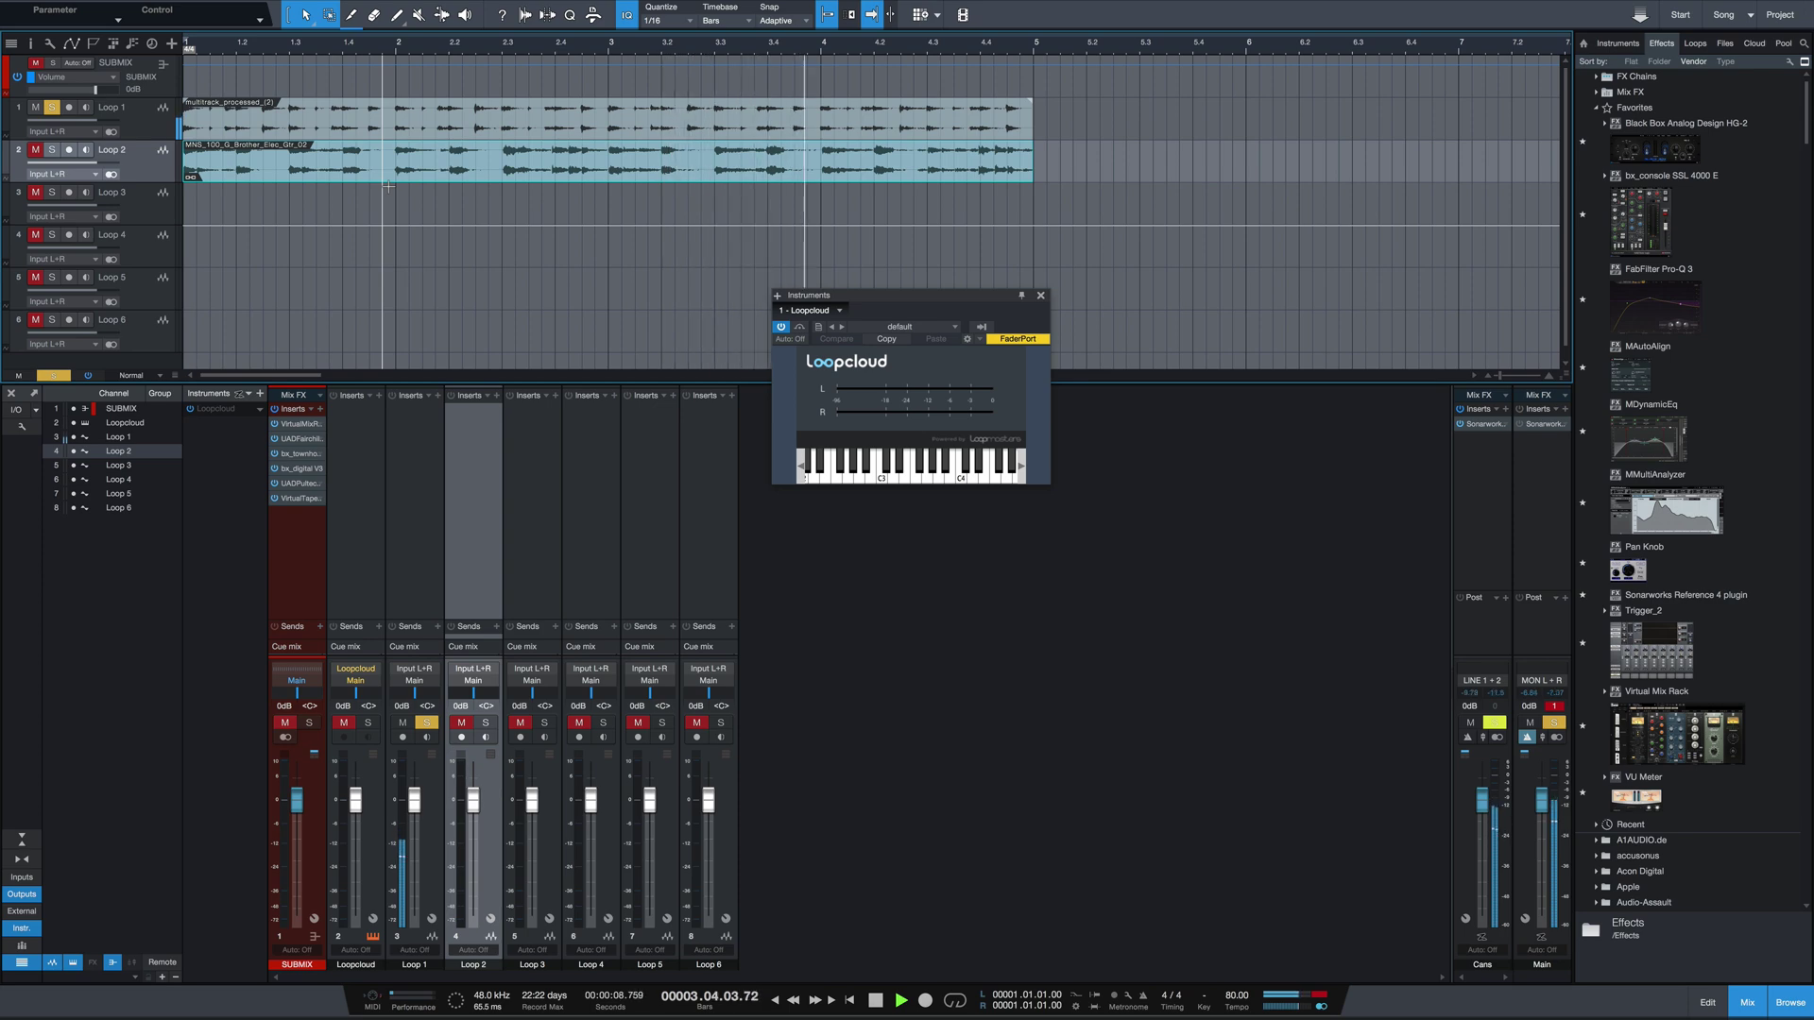
- Stop playback, return to Loopcloud Home, and scroll down through popular packs, plugins and exclusive packs
{"action": "key", "text": "space"}
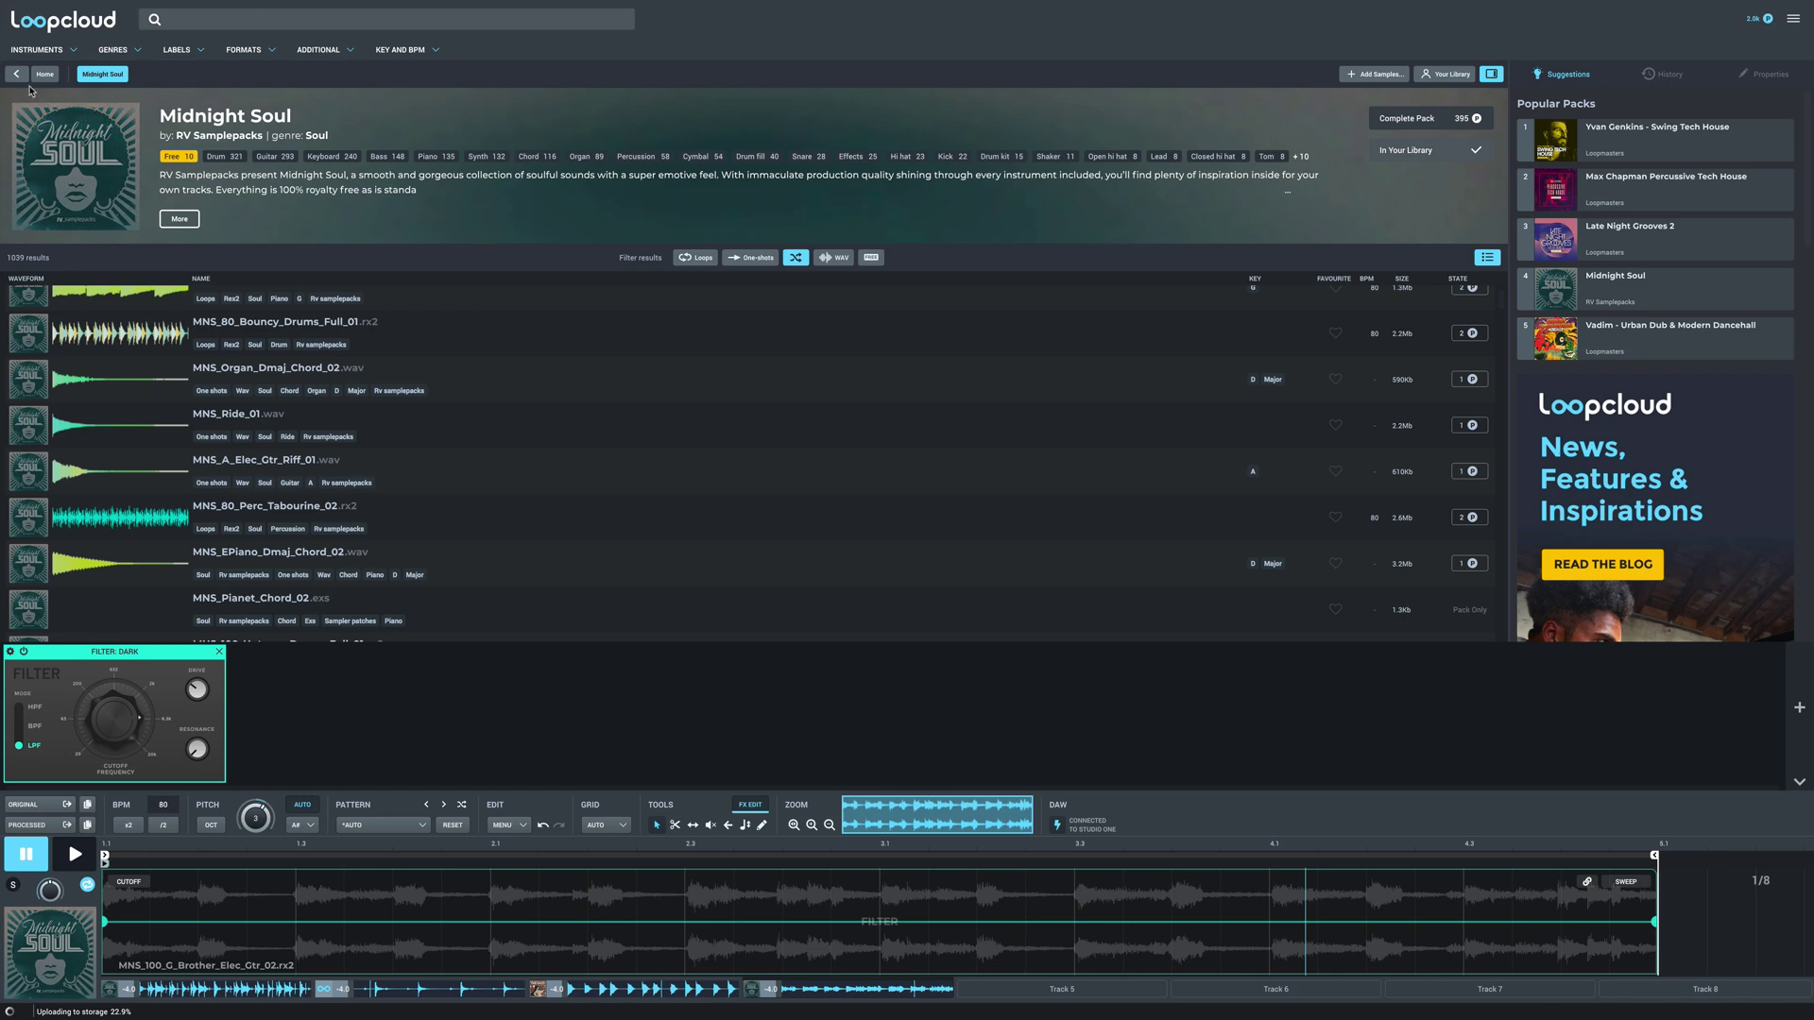
{"action": "left_click", "coordinate": [16, 74]}
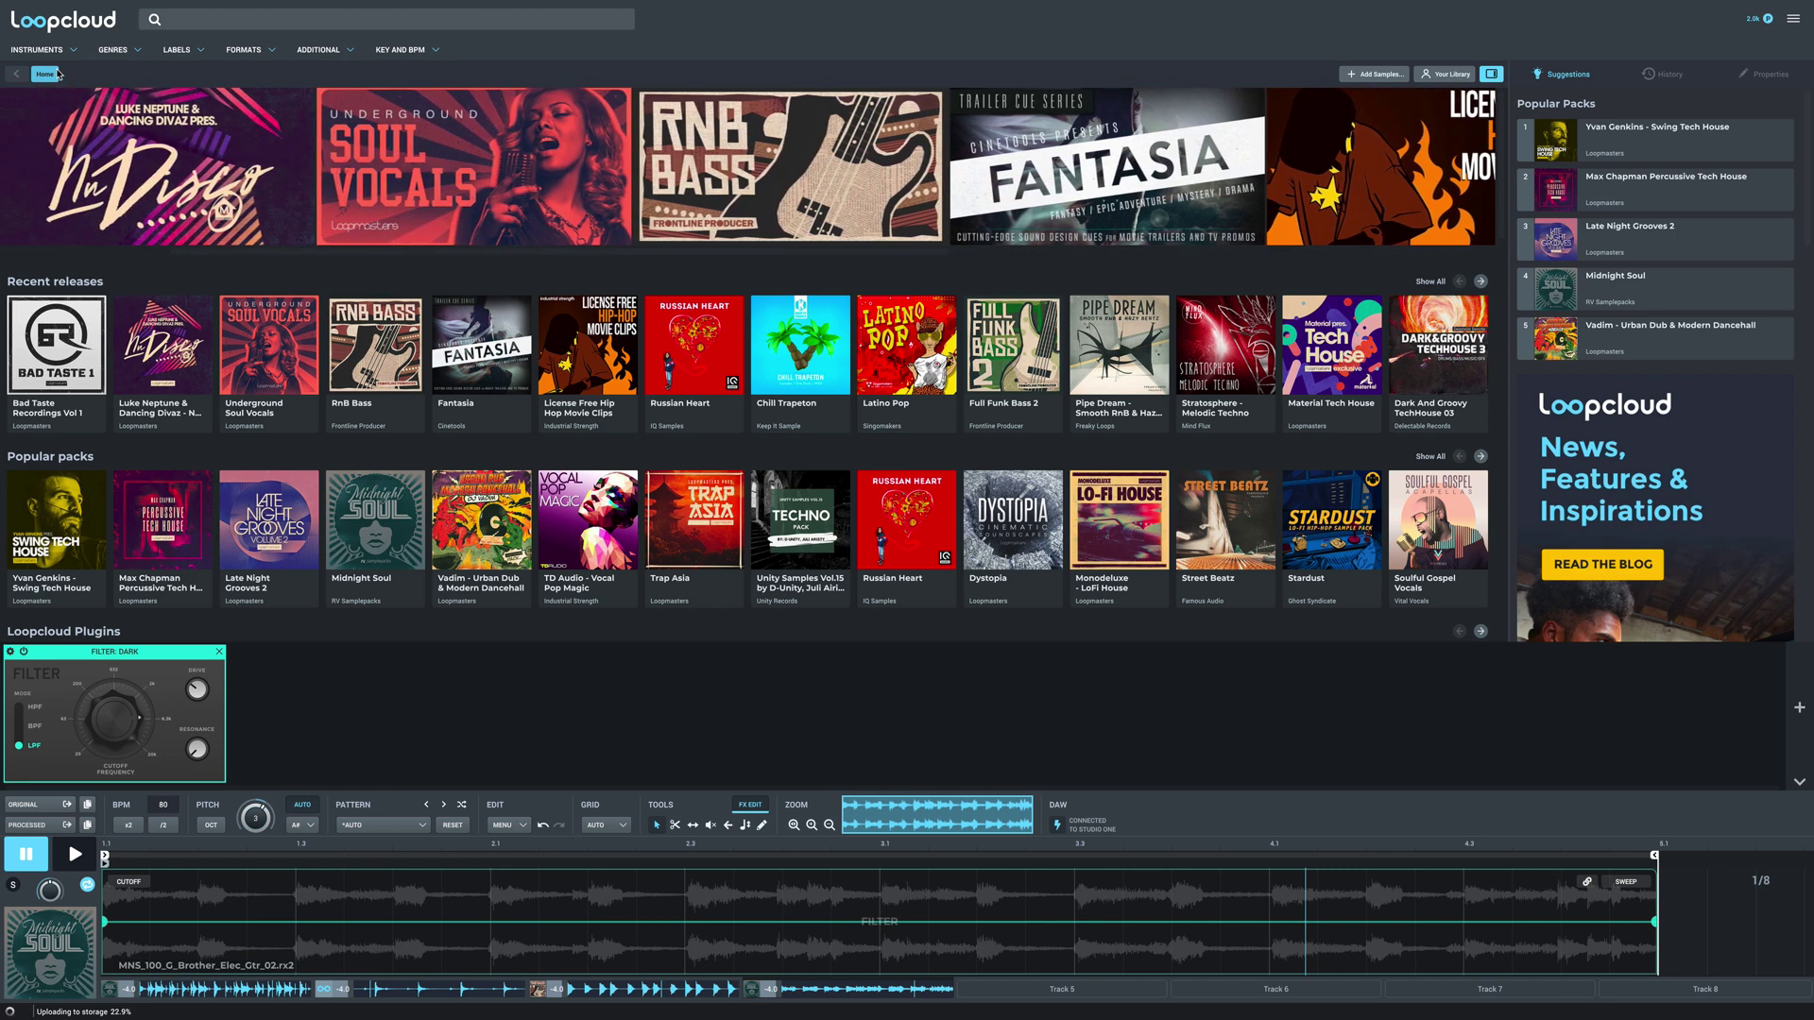
{"action": "mouse_move", "coordinate": [13, 146]}
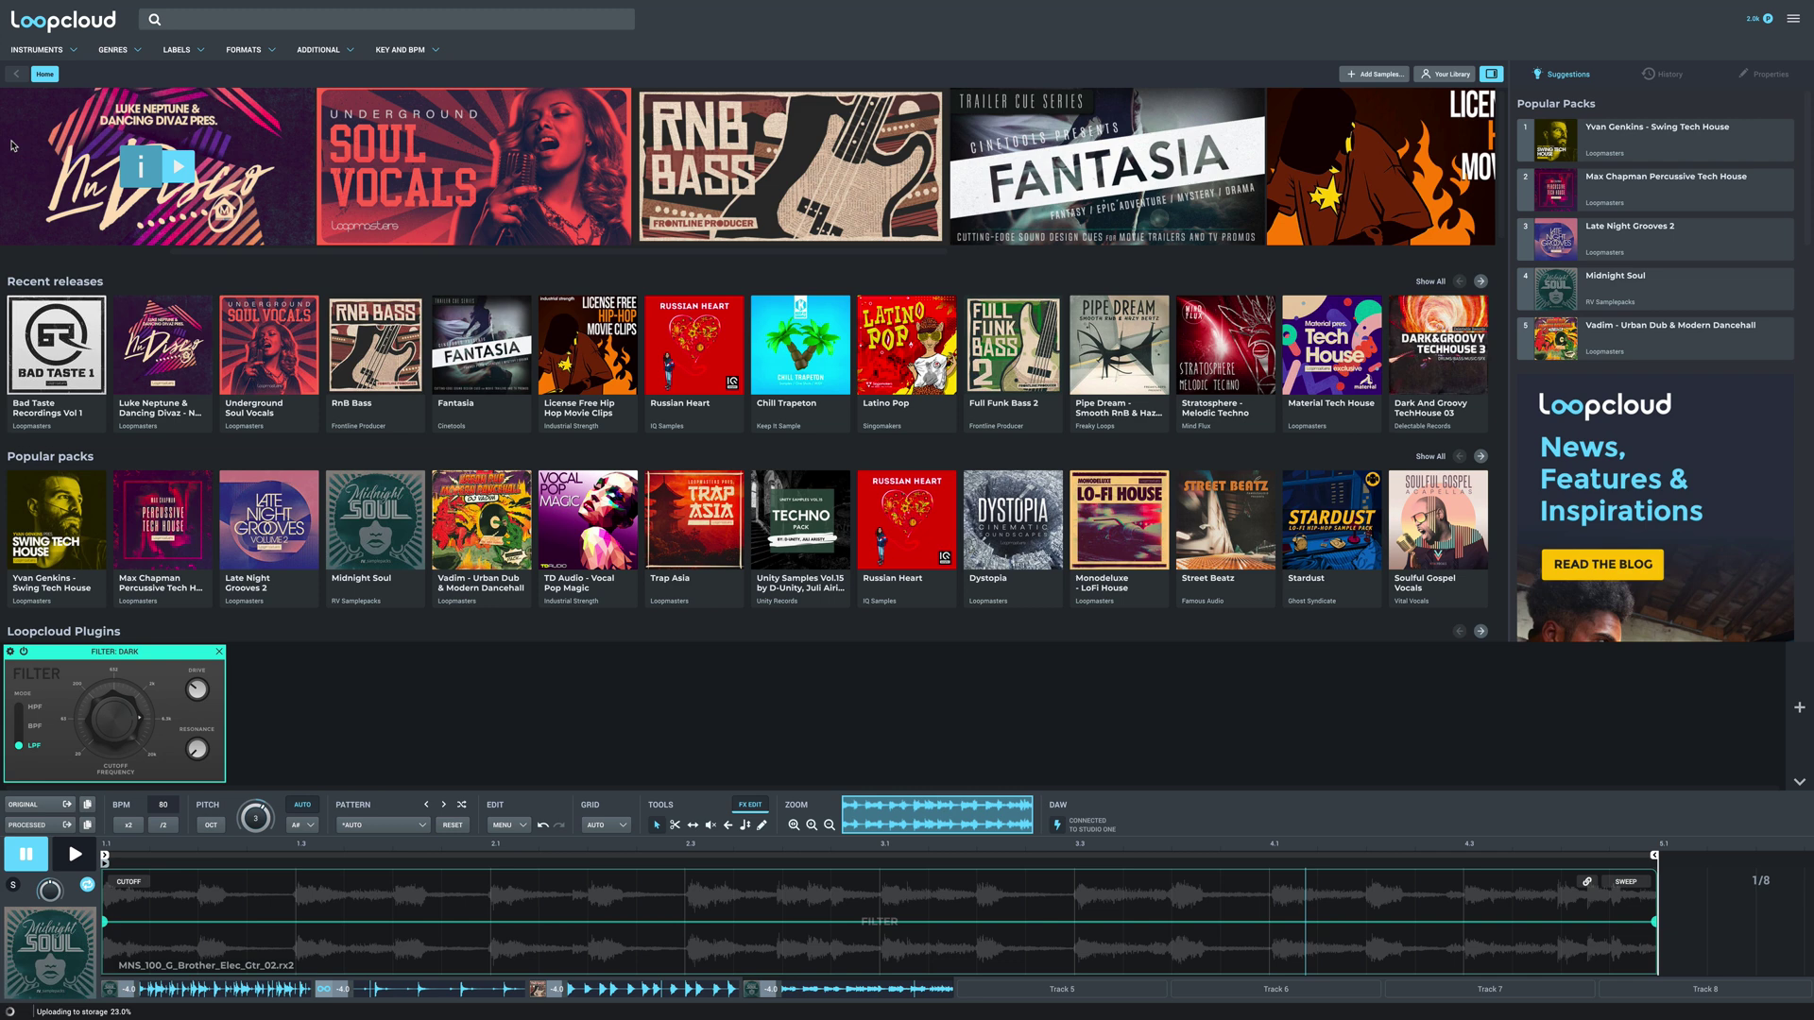
{"action": "scroll", "coordinate": [238, 375], "scroll_direction": "down", "scroll_amount": 3}
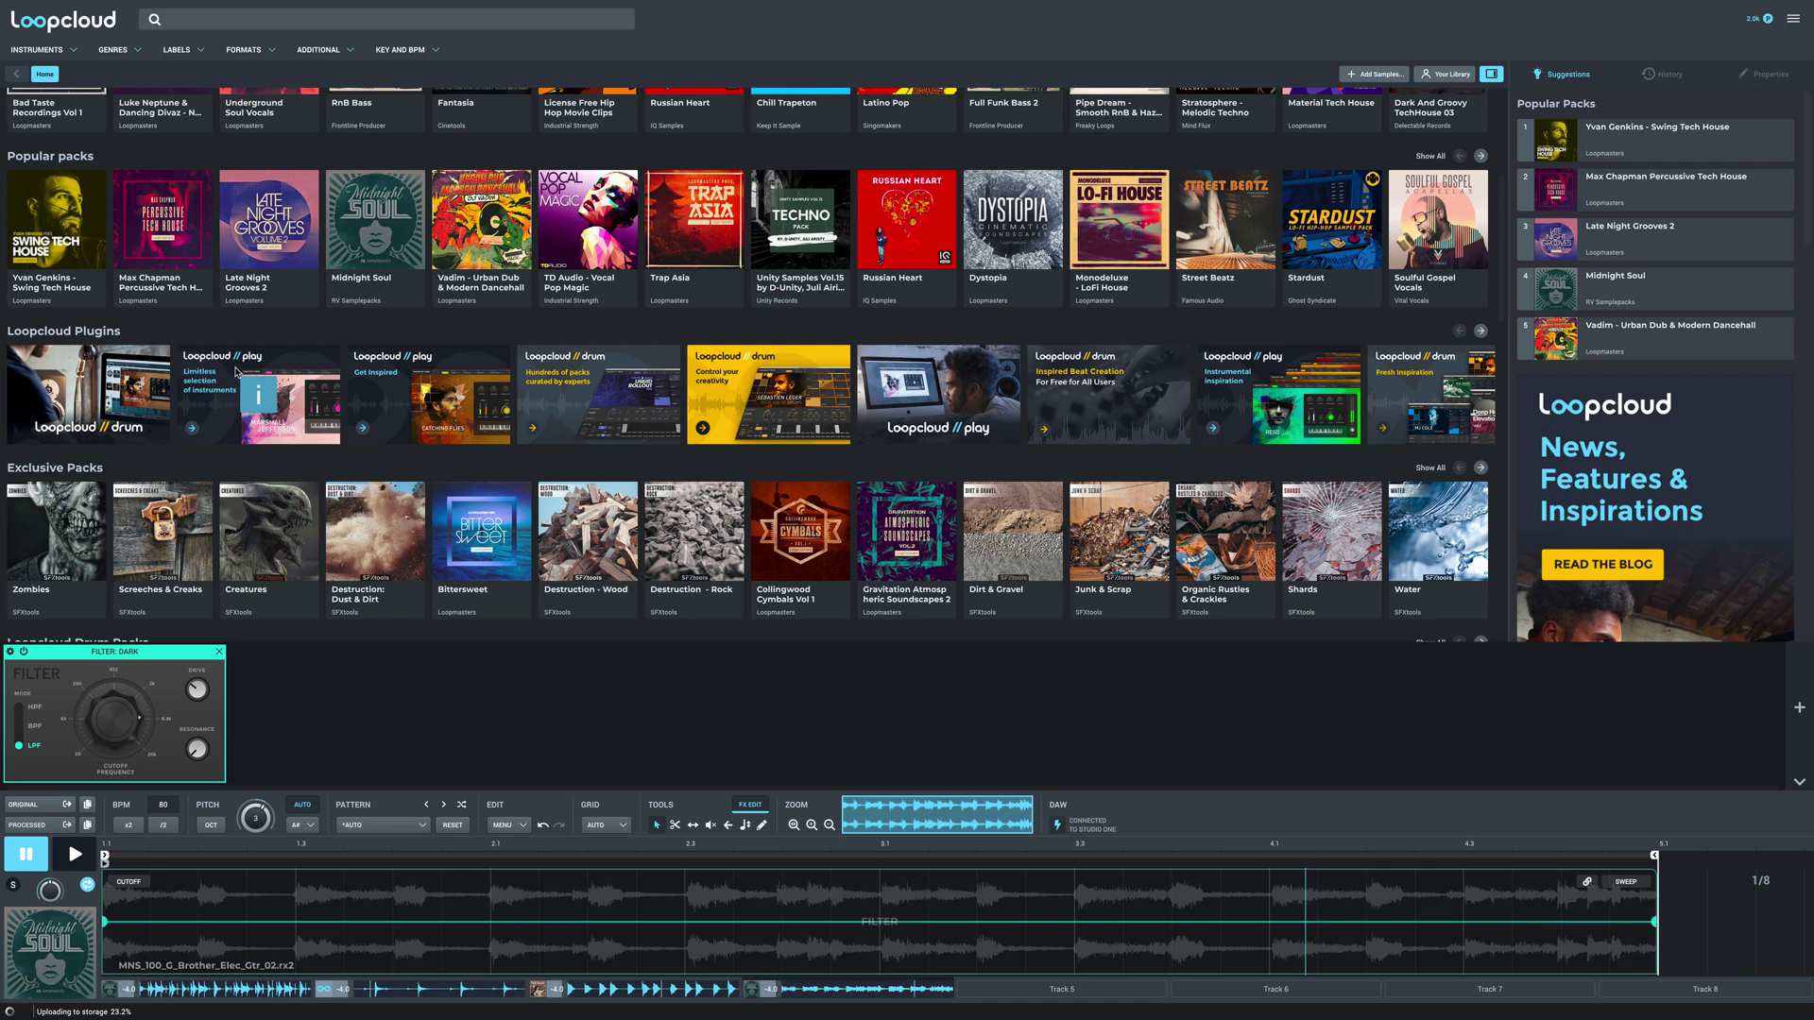